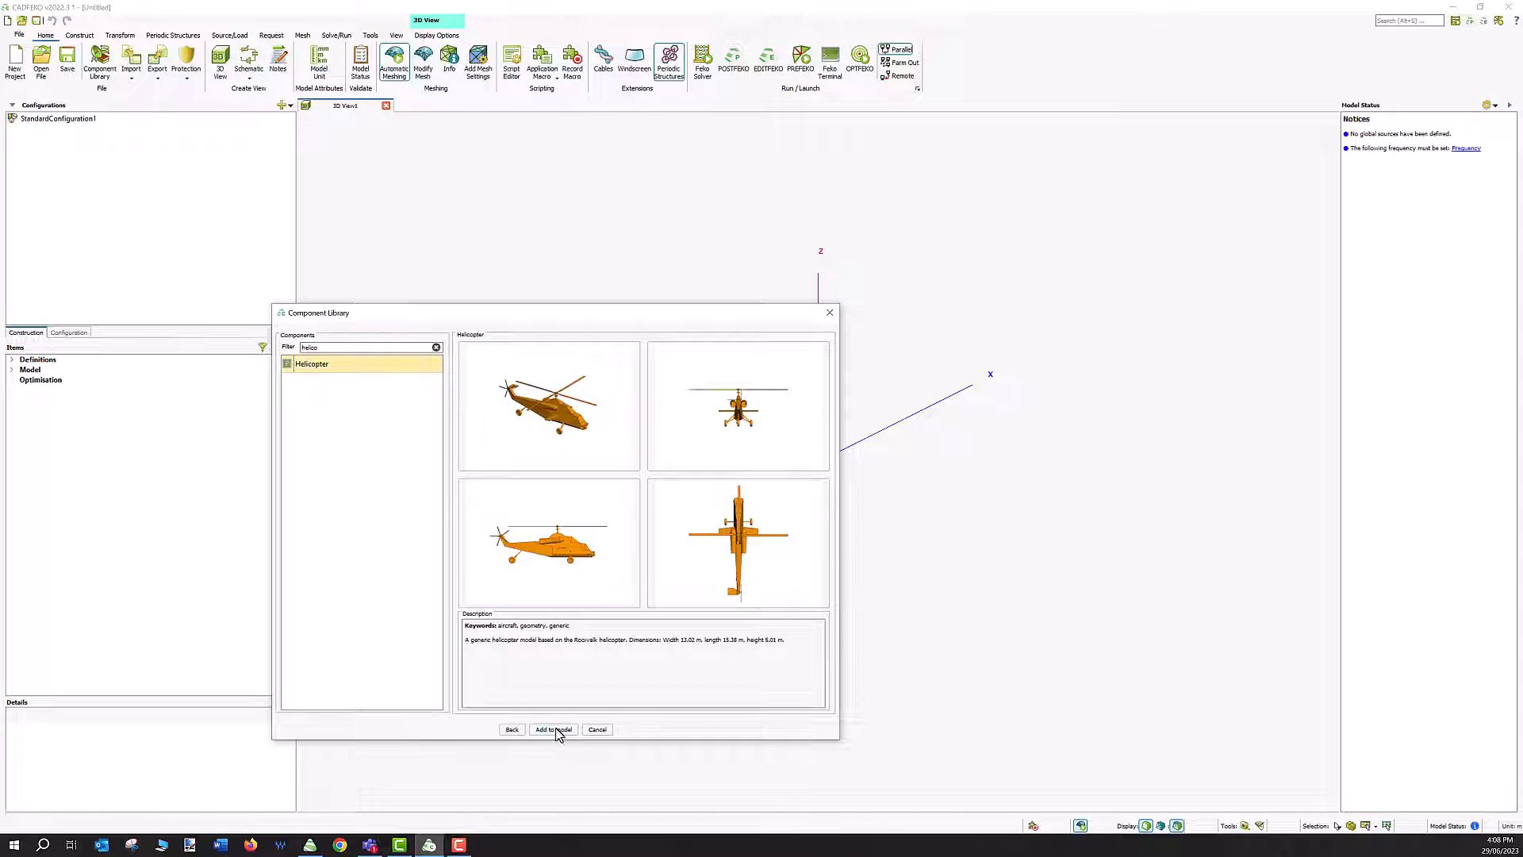
Step: Add the Helicopter component to the model with the default alignment
{"action": "key", "text": "Return"}
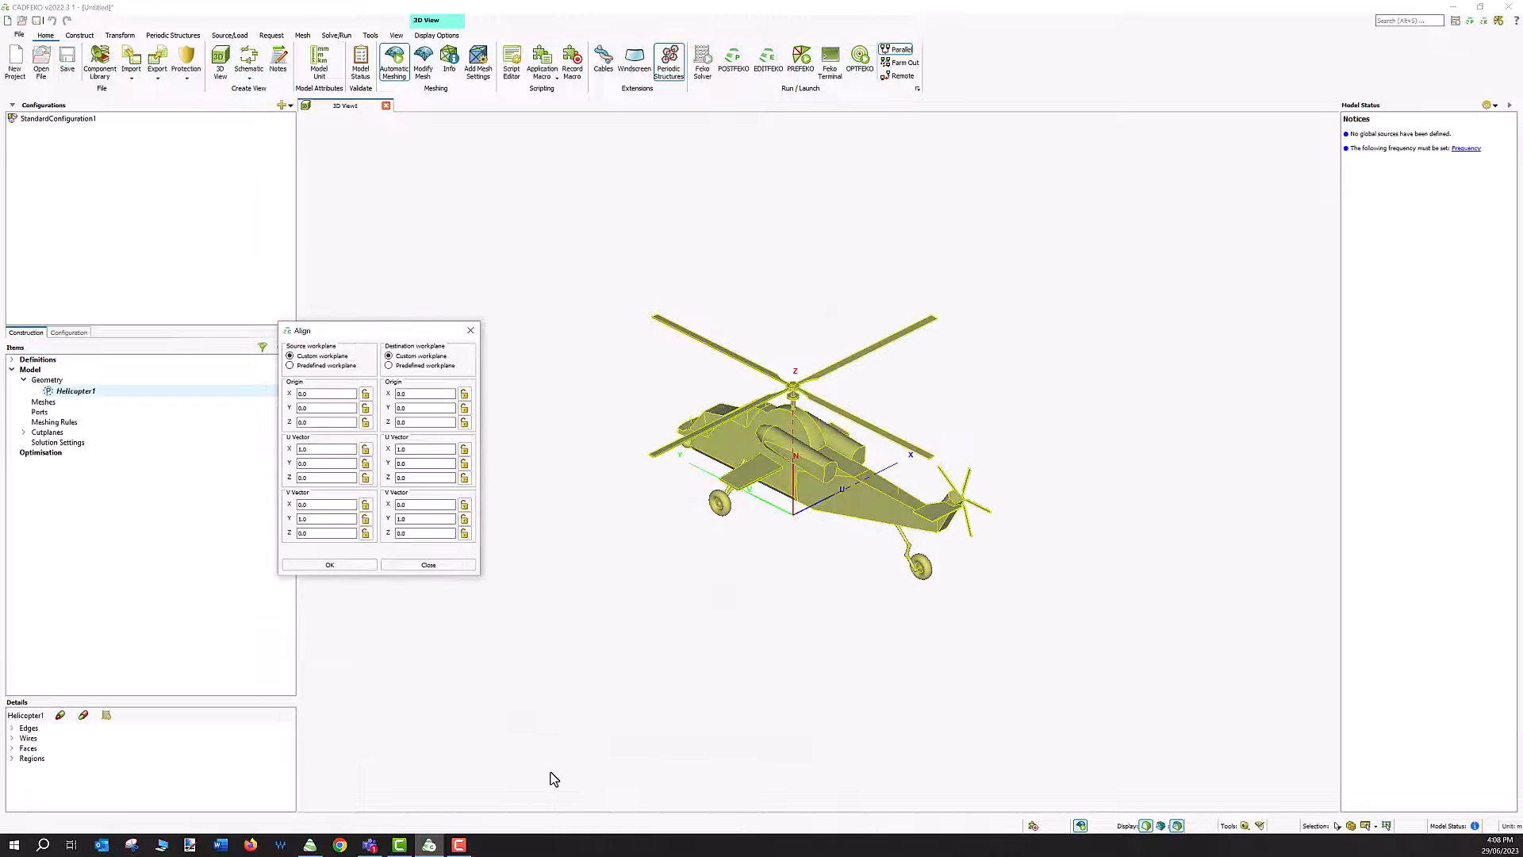
{"action": "left_click", "coordinate": [375, 565]}
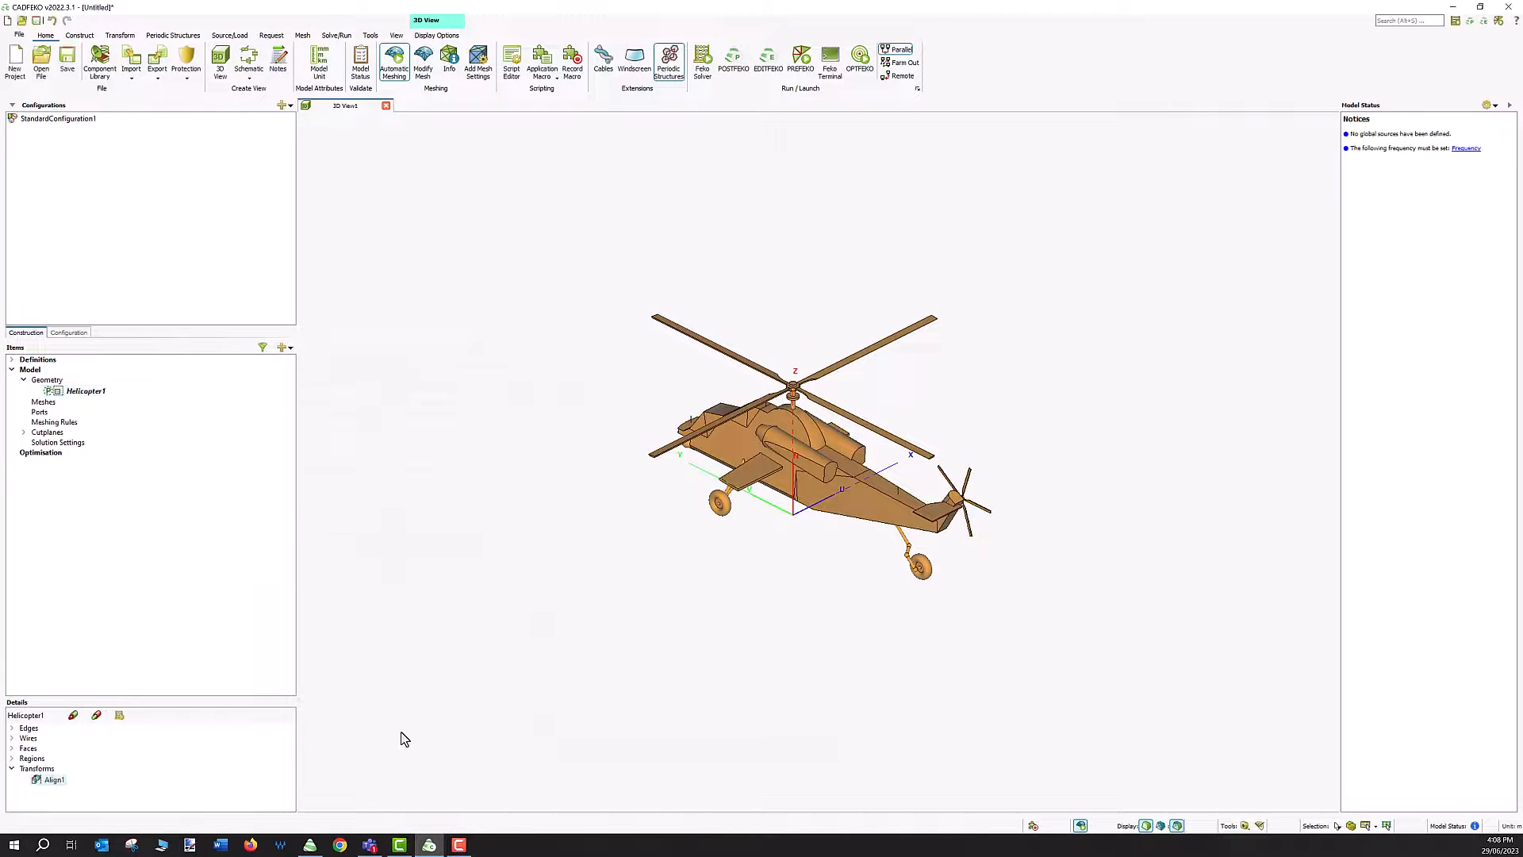
Step: Set the 3D selection type to Faces and select a single face on the helicopter's lower fuselage
{"action": "left_click", "coordinate": [84, 392]}
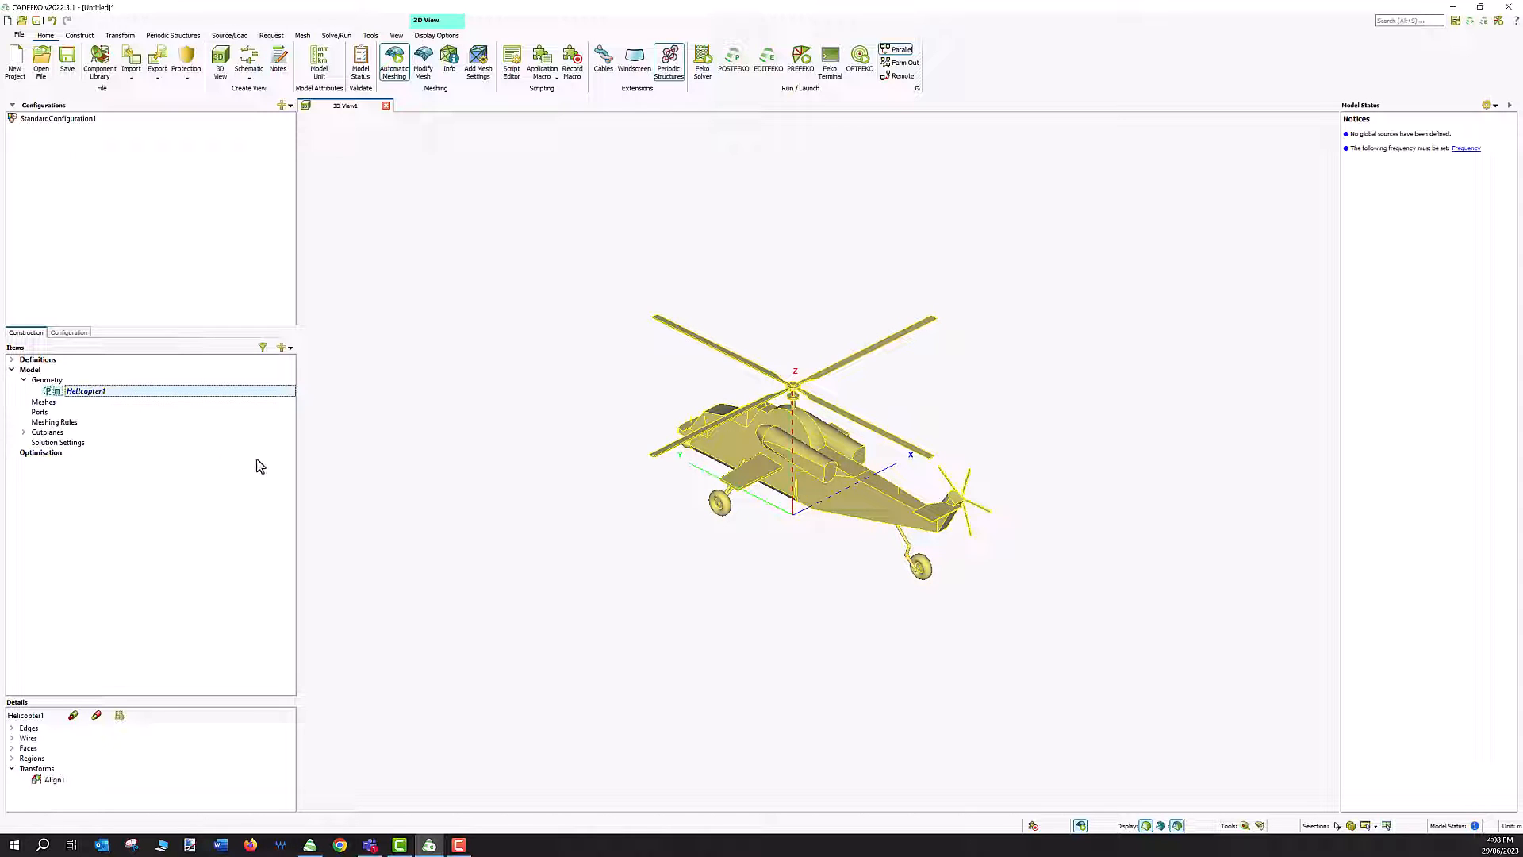
{"action": "left_click_drag", "start_coordinate": [1024, 553], "coordinate": [435, 475]}
{"action": "left_click_drag", "start_coordinate": [886, 355], "coordinate": [1118, 360]}
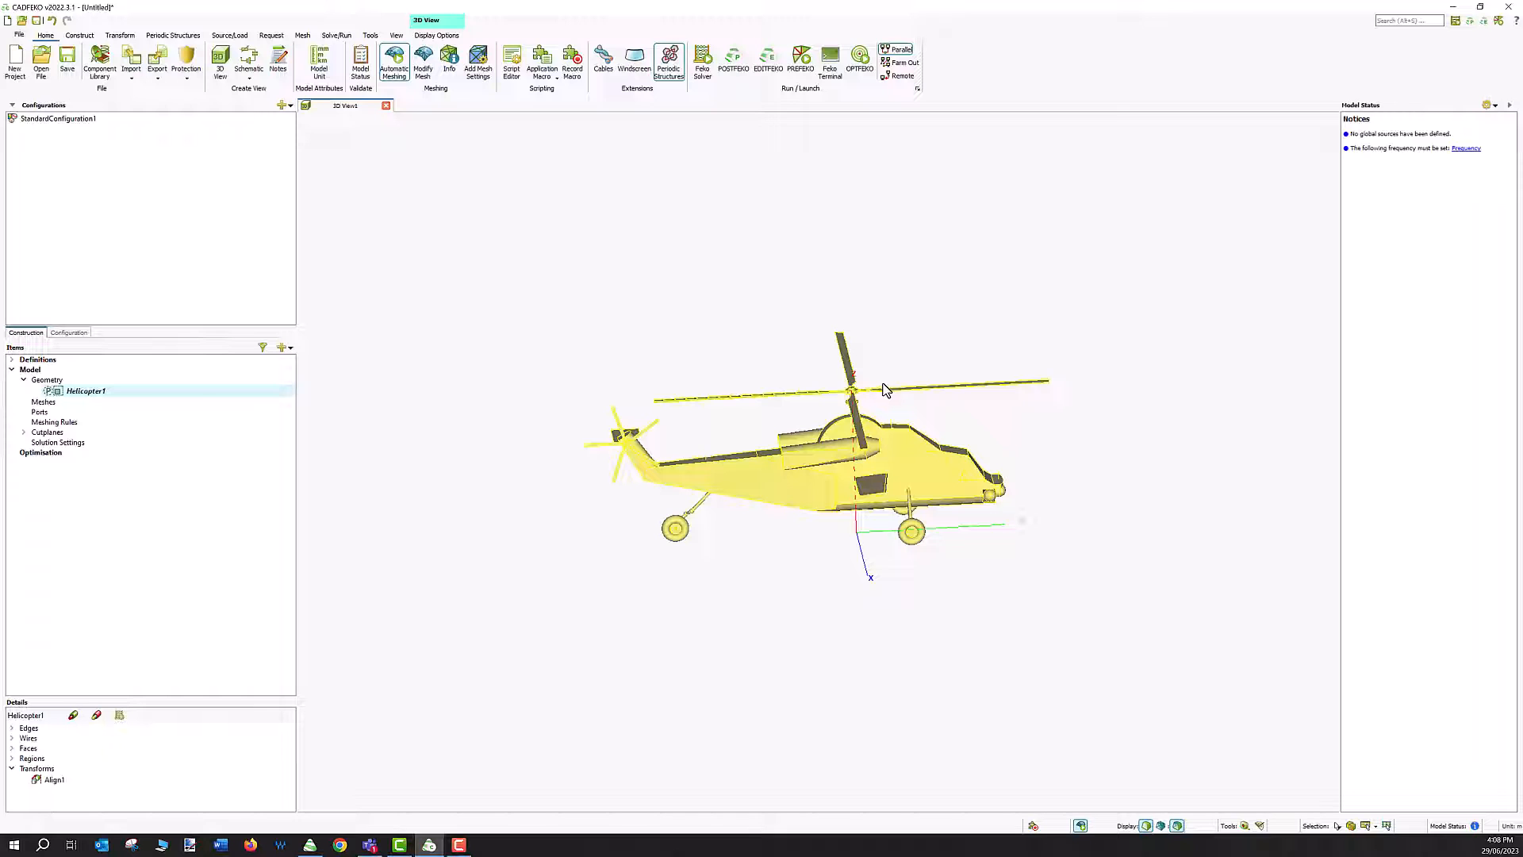
{"action": "left_click_drag", "start_coordinate": [886, 389], "coordinate": [854, 383]}
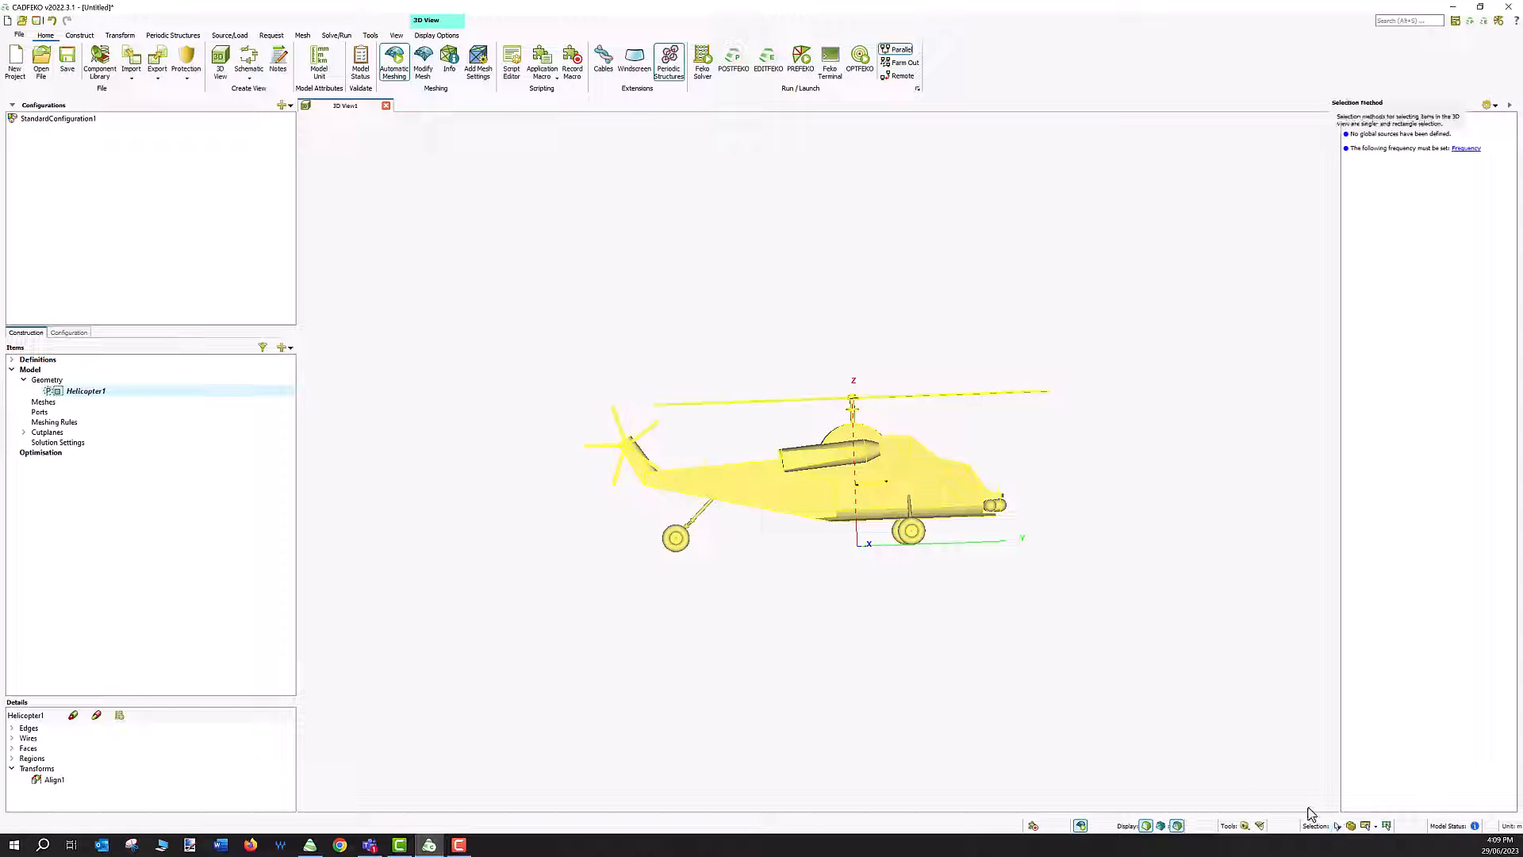
{"action": "left_click", "coordinate": [1361, 827]}
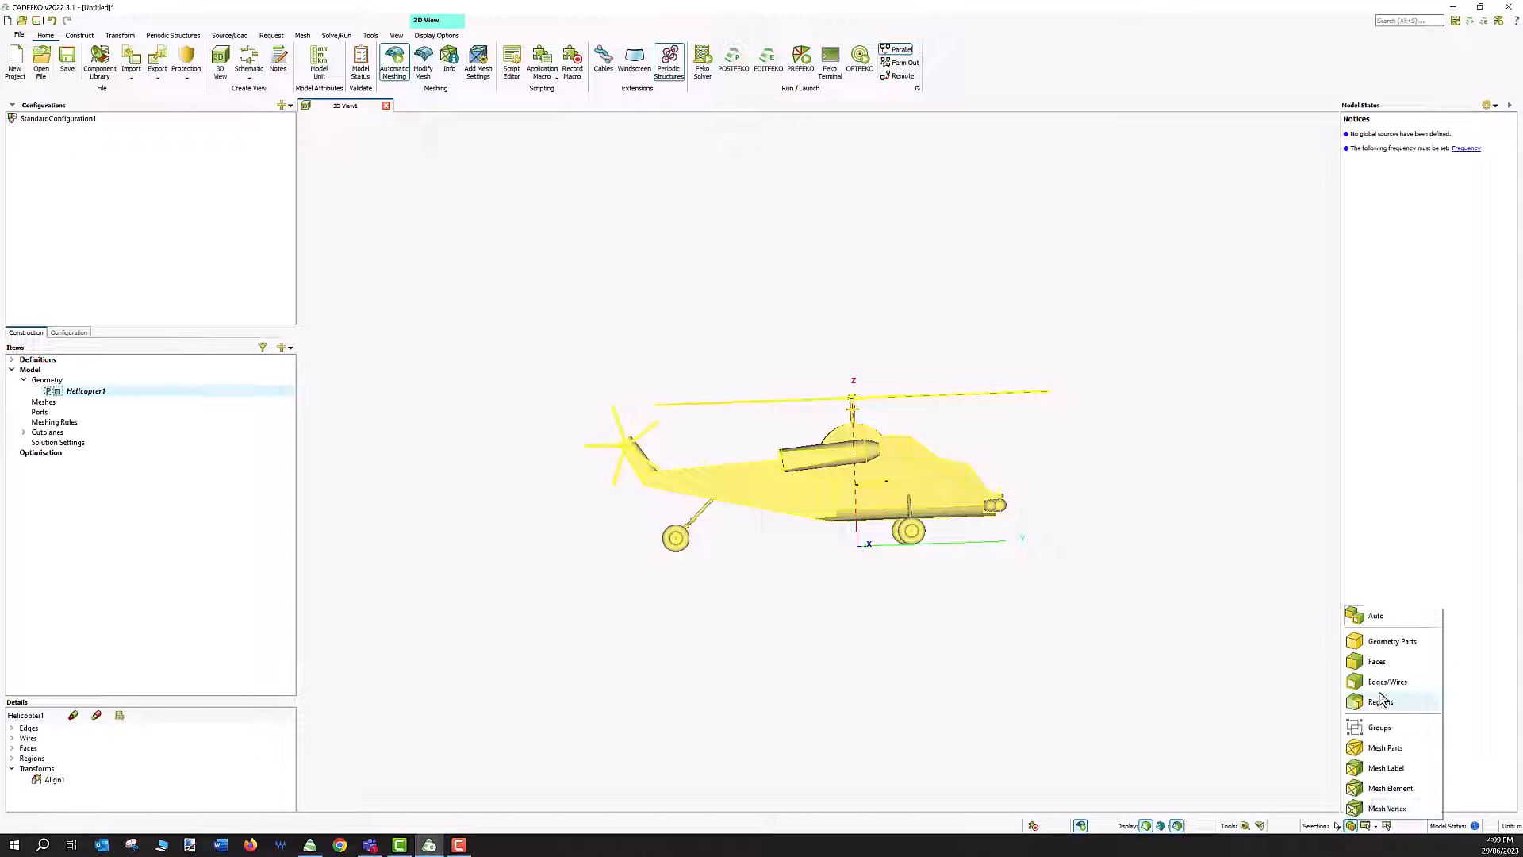
{"action": "left_click", "coordinate": [1375, 669]}
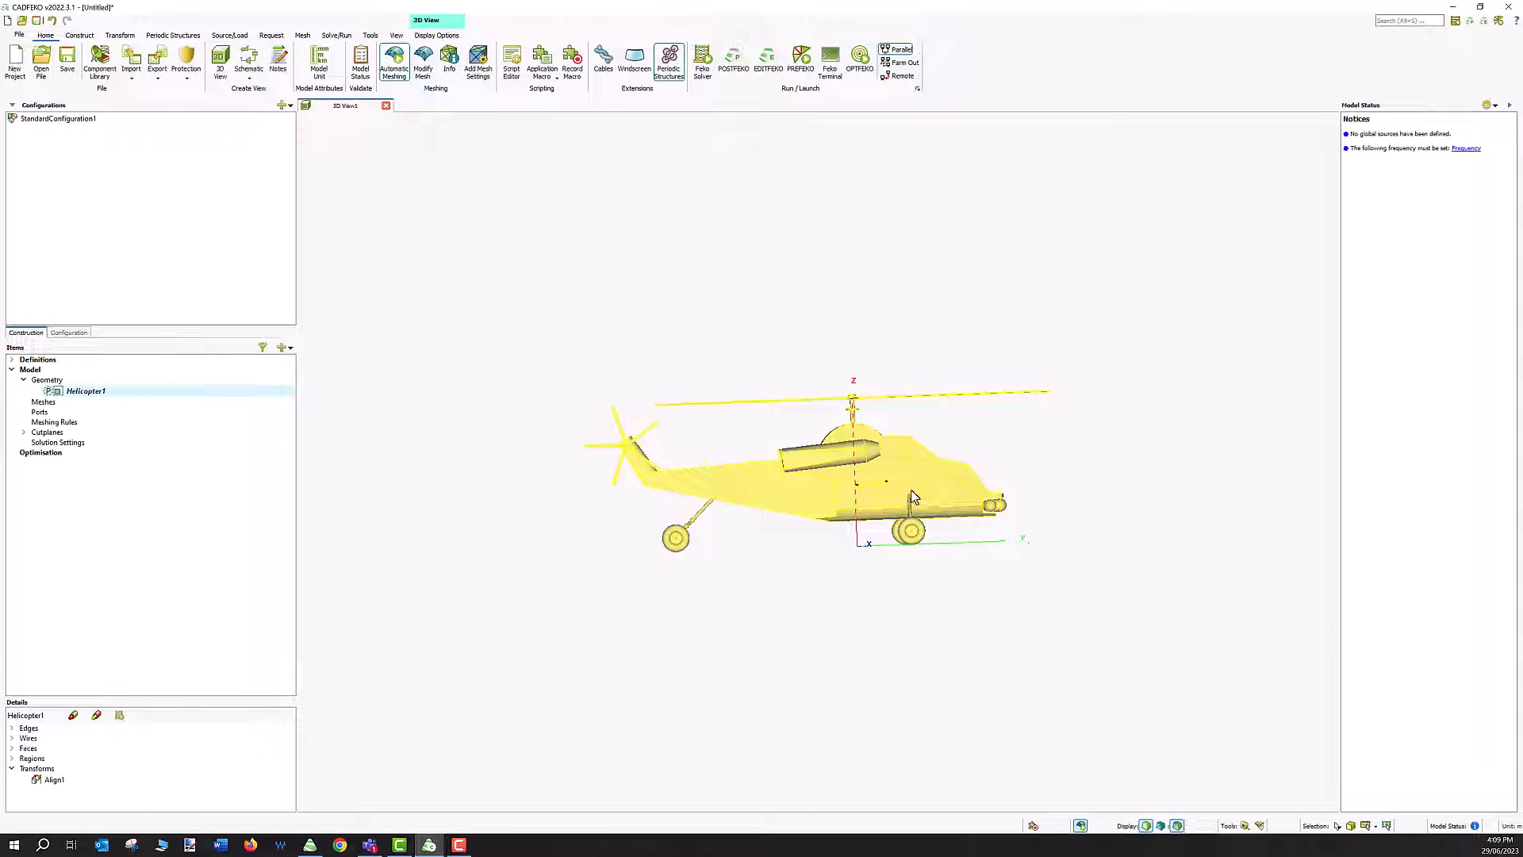
{"action": "left_click", "coordinate": [957, 512]}
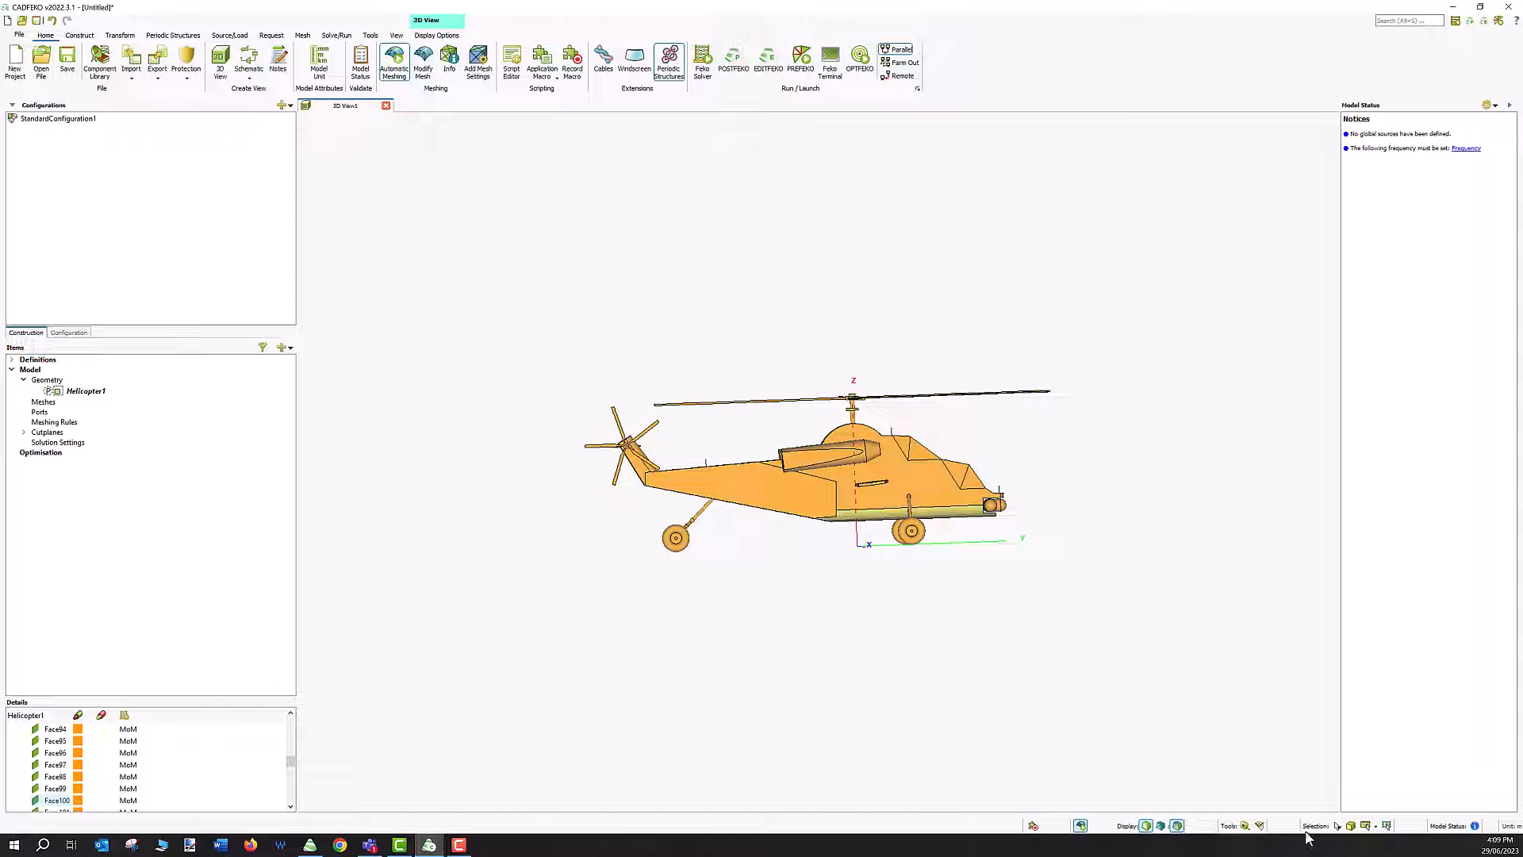
Step: Switch to rectangle selection and select all faces of the helicopter's main rotor blades and hub
{"action": "left_click", "coordinate": [1338, 826]}
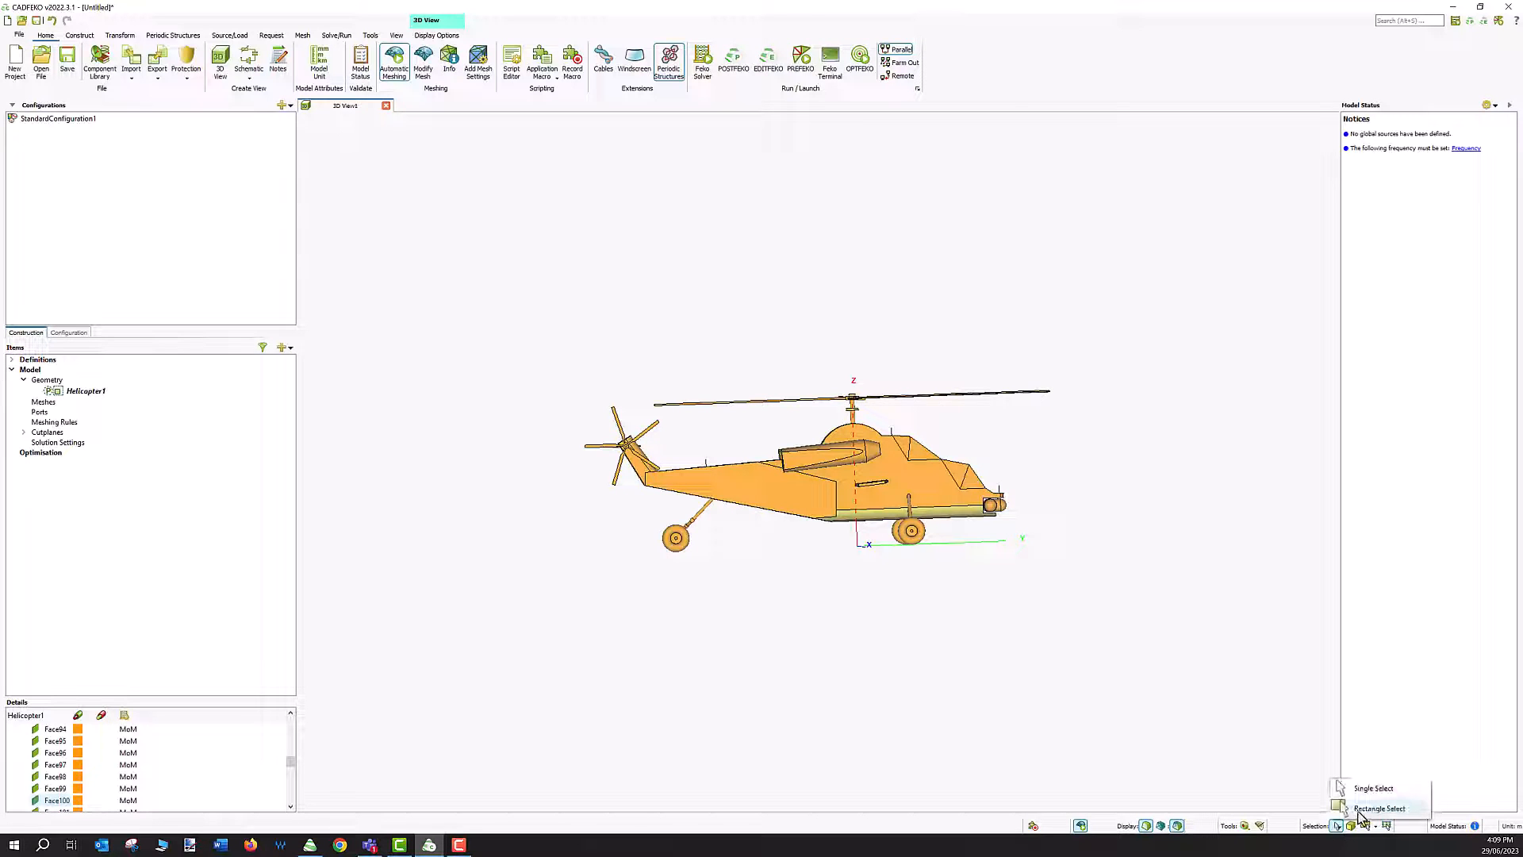
{"action": "left_click", "coordinate": [1360, 811]}
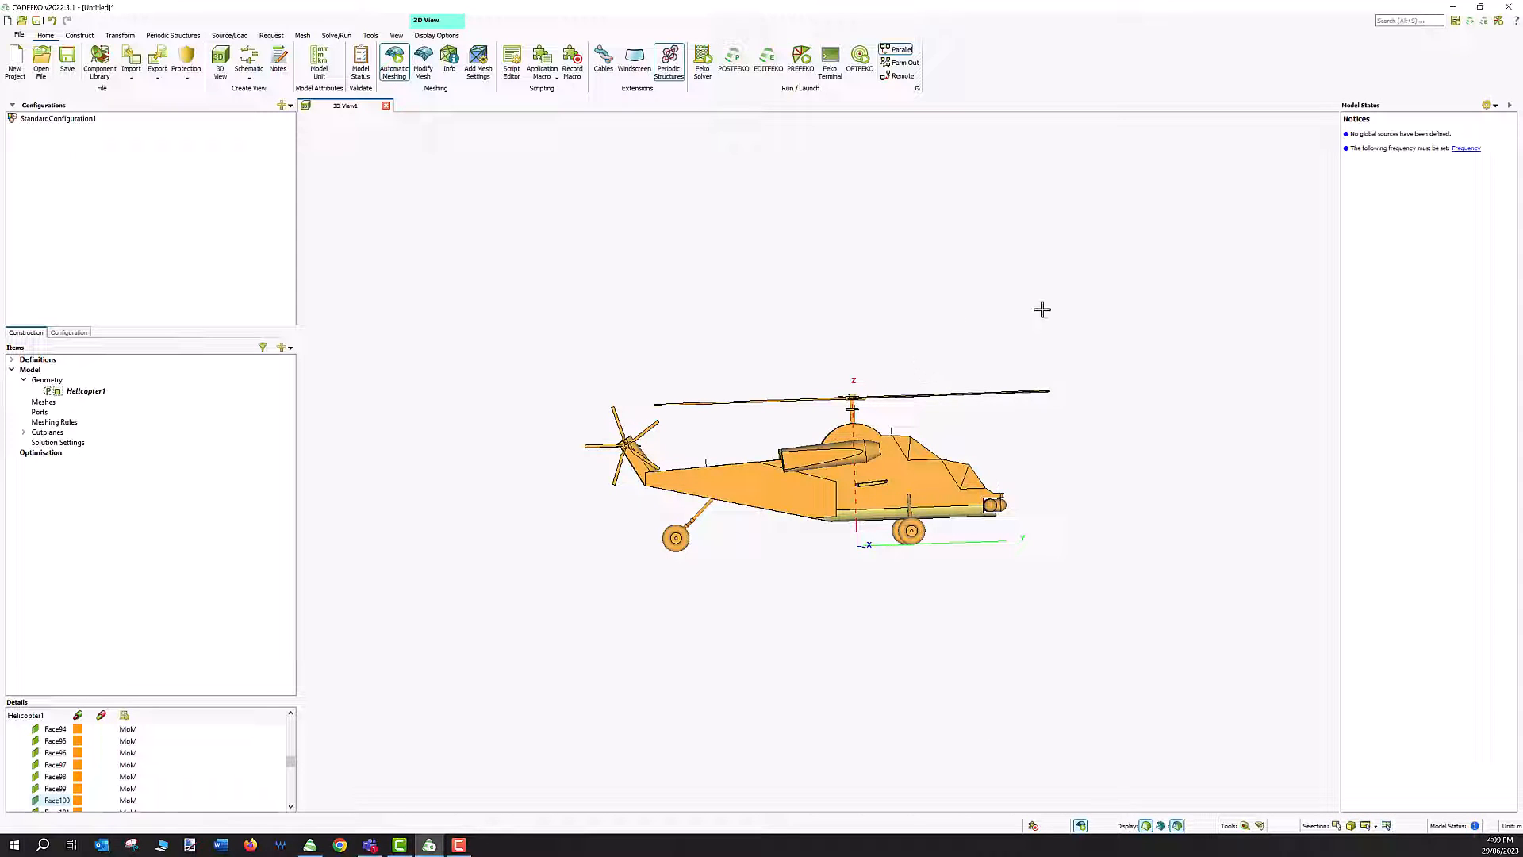
{"action": "middle_click_drag", "start_coordinate": [1040, 310], "coordinate": [1048, 319]}
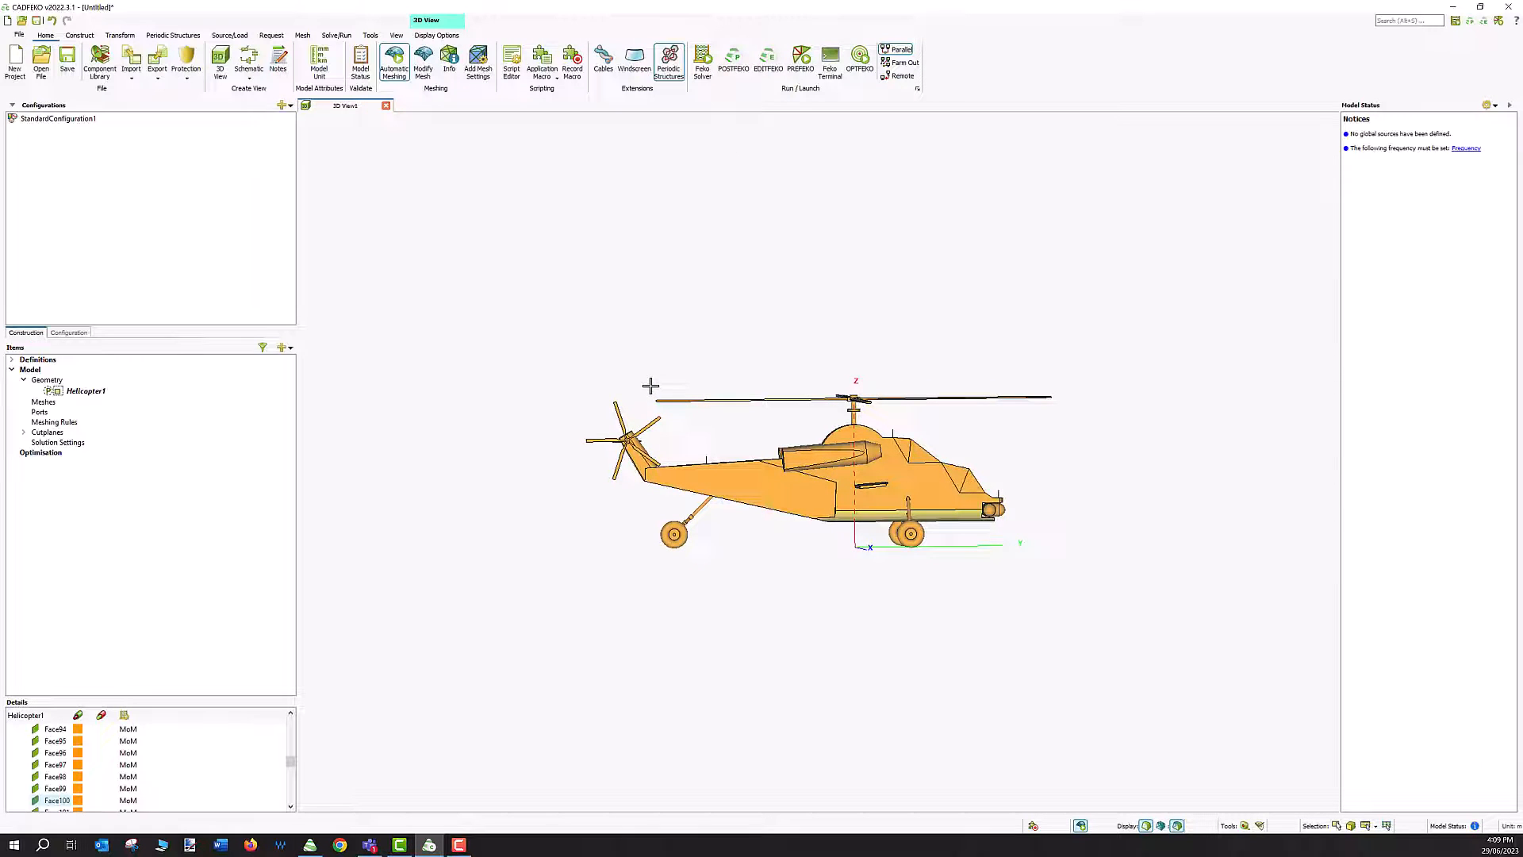
{"action": "scroll", "coordinate": [651, 384], "scroll_direction": "up", "scroll_amount": 3}
{"action": "left_click_drag", "start_coordinate": [655, 383], "coordinate": [1329, 414]}
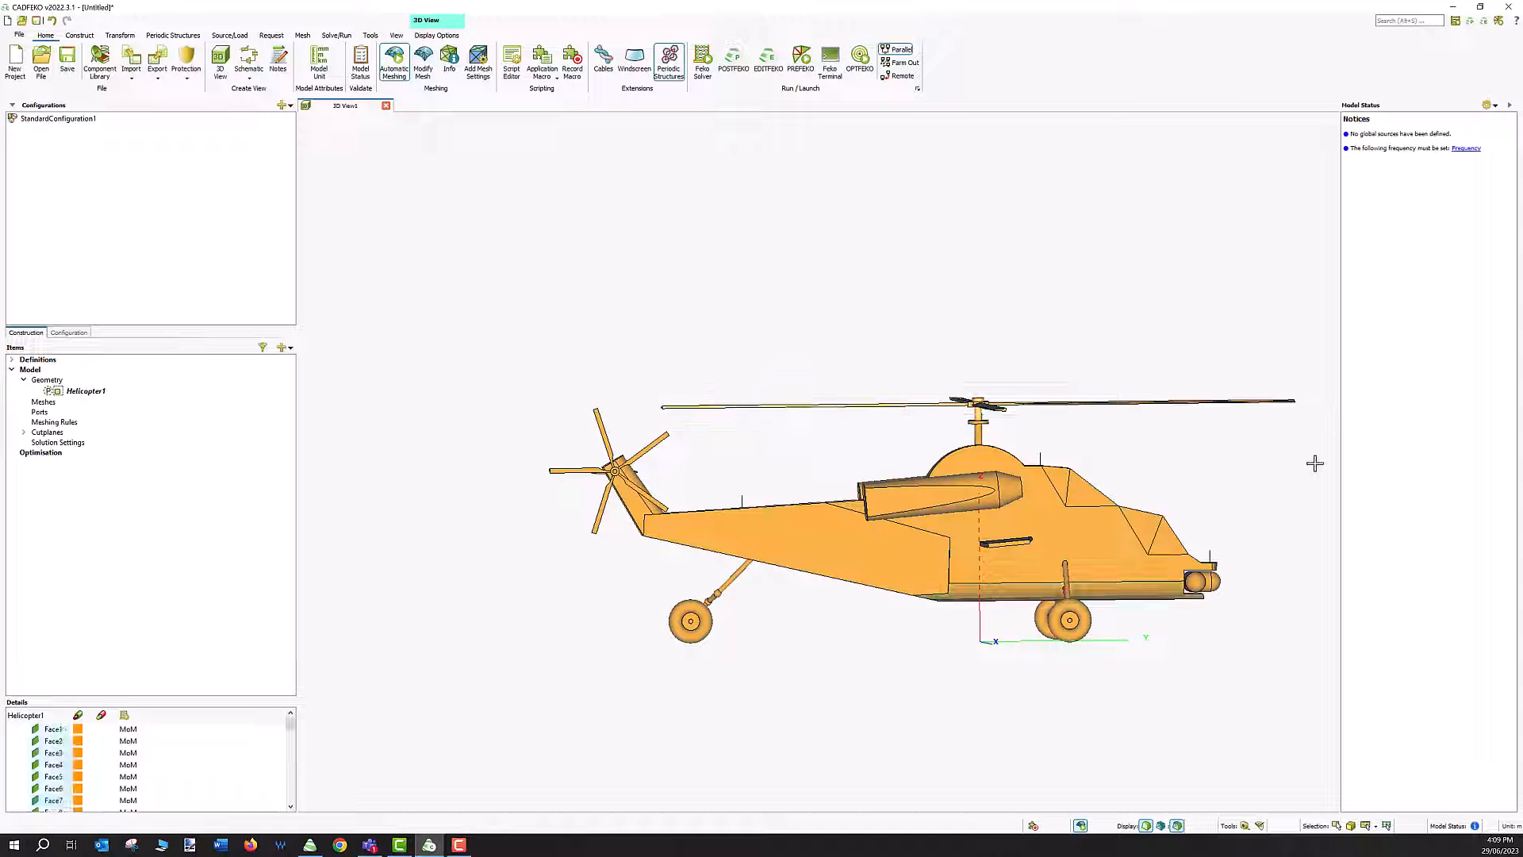
{"action": "mouse_move", "coordinate": [1150, 449]}
{"action": "middle_mouse_down"}
{"action": "mouse_move", "coordinate": [1093, 561]}
{"action": "mouse_move", "coordinate": [1064, 391]}
{"action": "mouse_move", "coordinate": [1109, 411]}
{"action": "middle_mouse_up"}
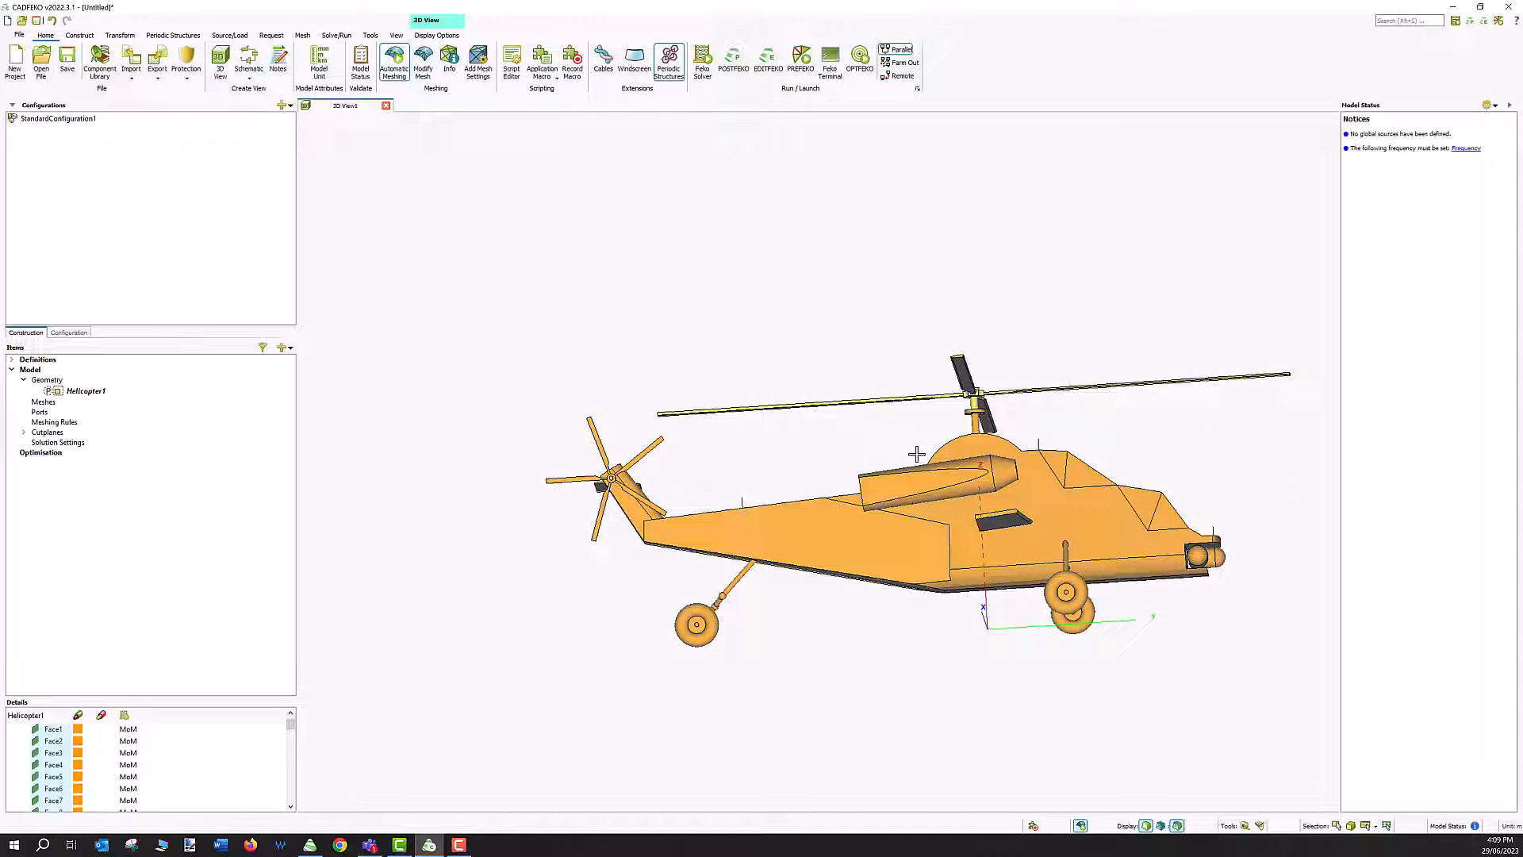
Step: Duplicate the selected main rotor faces and union the copies into one part
{"action": "key", "text": "ctrl+k"}
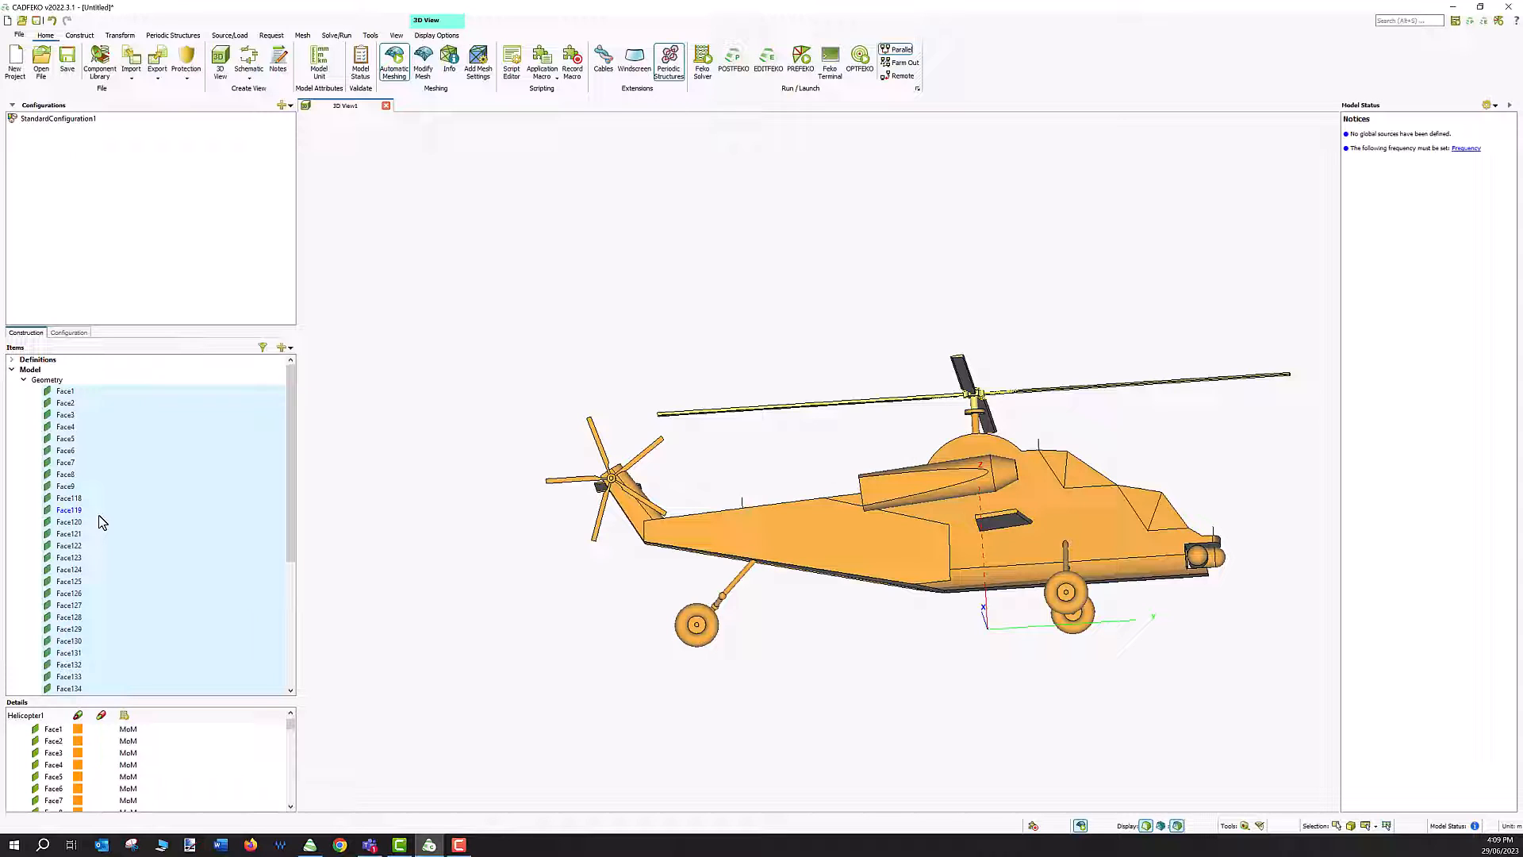
{"action": "left_click", "coordinate": [79, 35]}
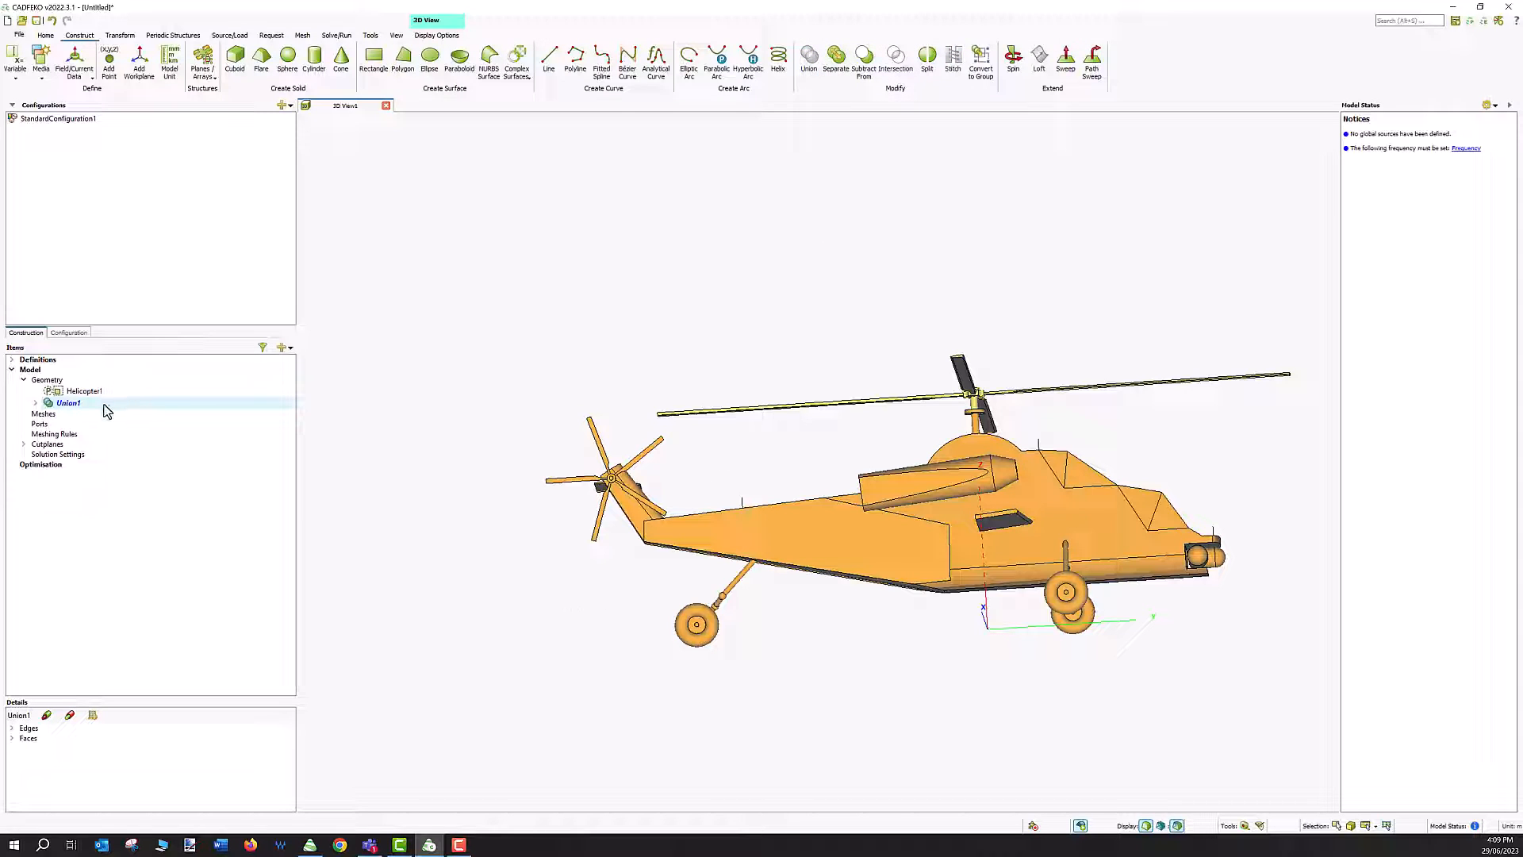
Step: Rename the union of the copied rotor faces as rotor_blade and hide it
{"action": "right_click", "coordinate": [107, 410]}
{"action": "left_click", "coordinate": [127, 428]}
{"action": "type", "text": "rotor_blade"}
{"action": "key", "text": "Return"}
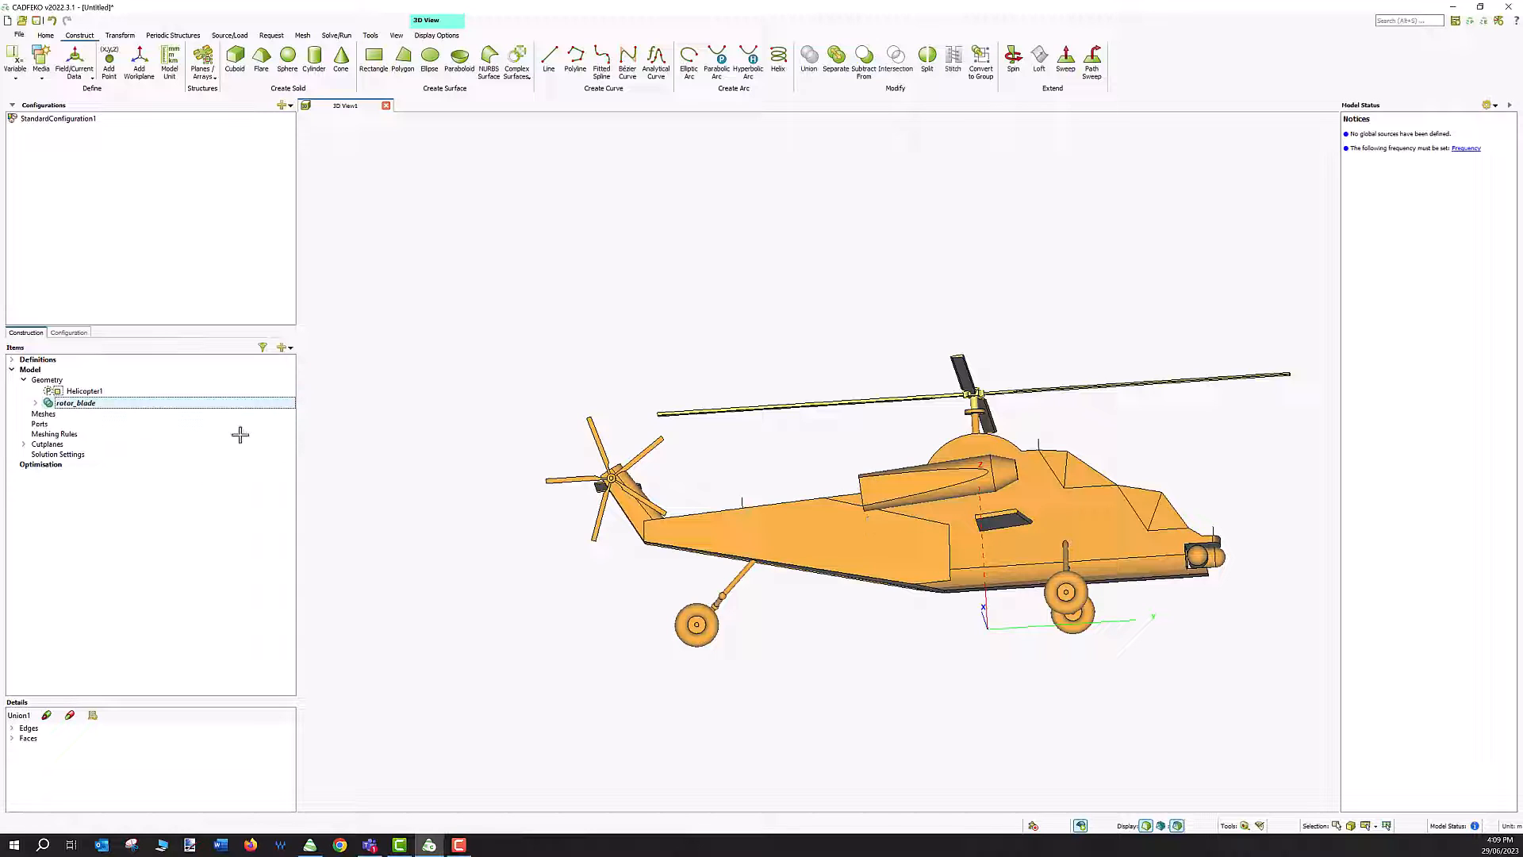
{"action": "right_click", "coordinate": [135, 408]}
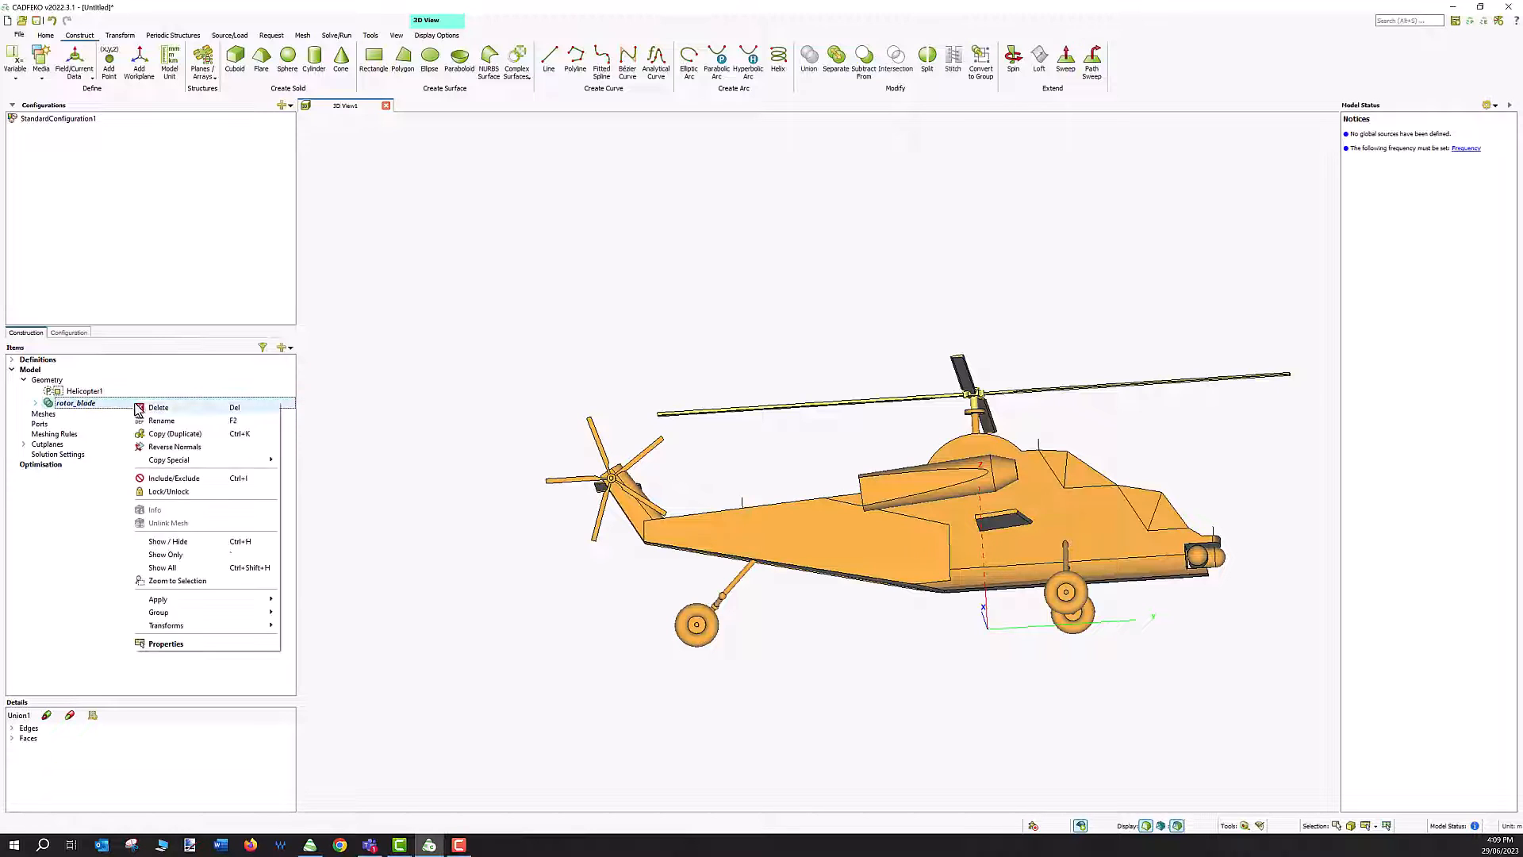
{"action": "left_click", "coordinate": [171, 568]}
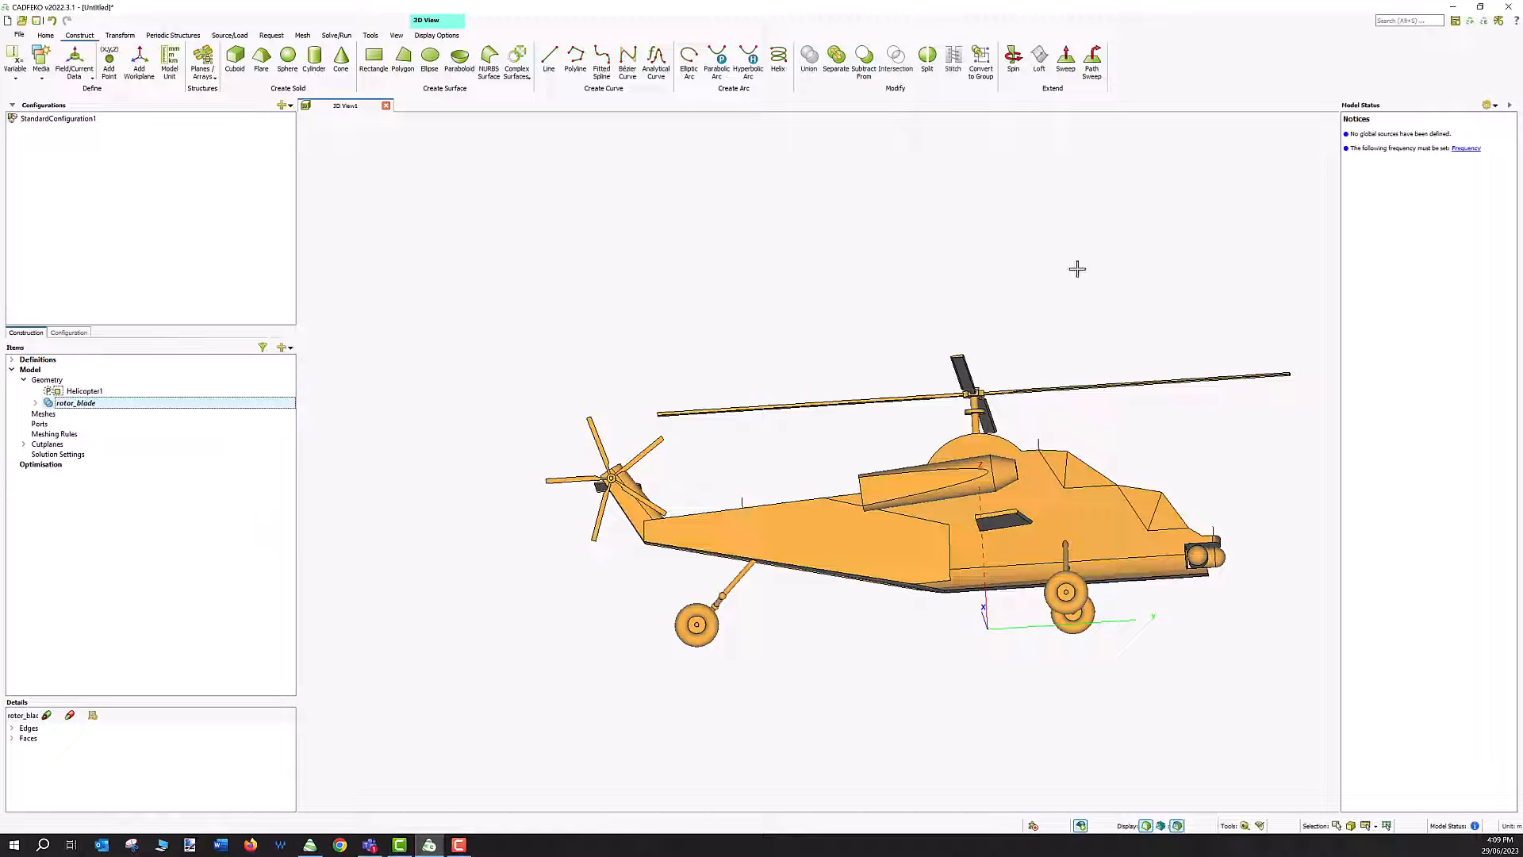
Step: Select the original main rotor faces on Helicopter1 and delete them
{"action": "mouse_move", "coordinate": [963, 260]}
{"action": "left_mouse_down"}
{"action": "mouse_move", "coordinate": [952, 306]}
{"action": "mouse_move", "coordinate": [984, 329]}
{"action": "left_mouse_up"}
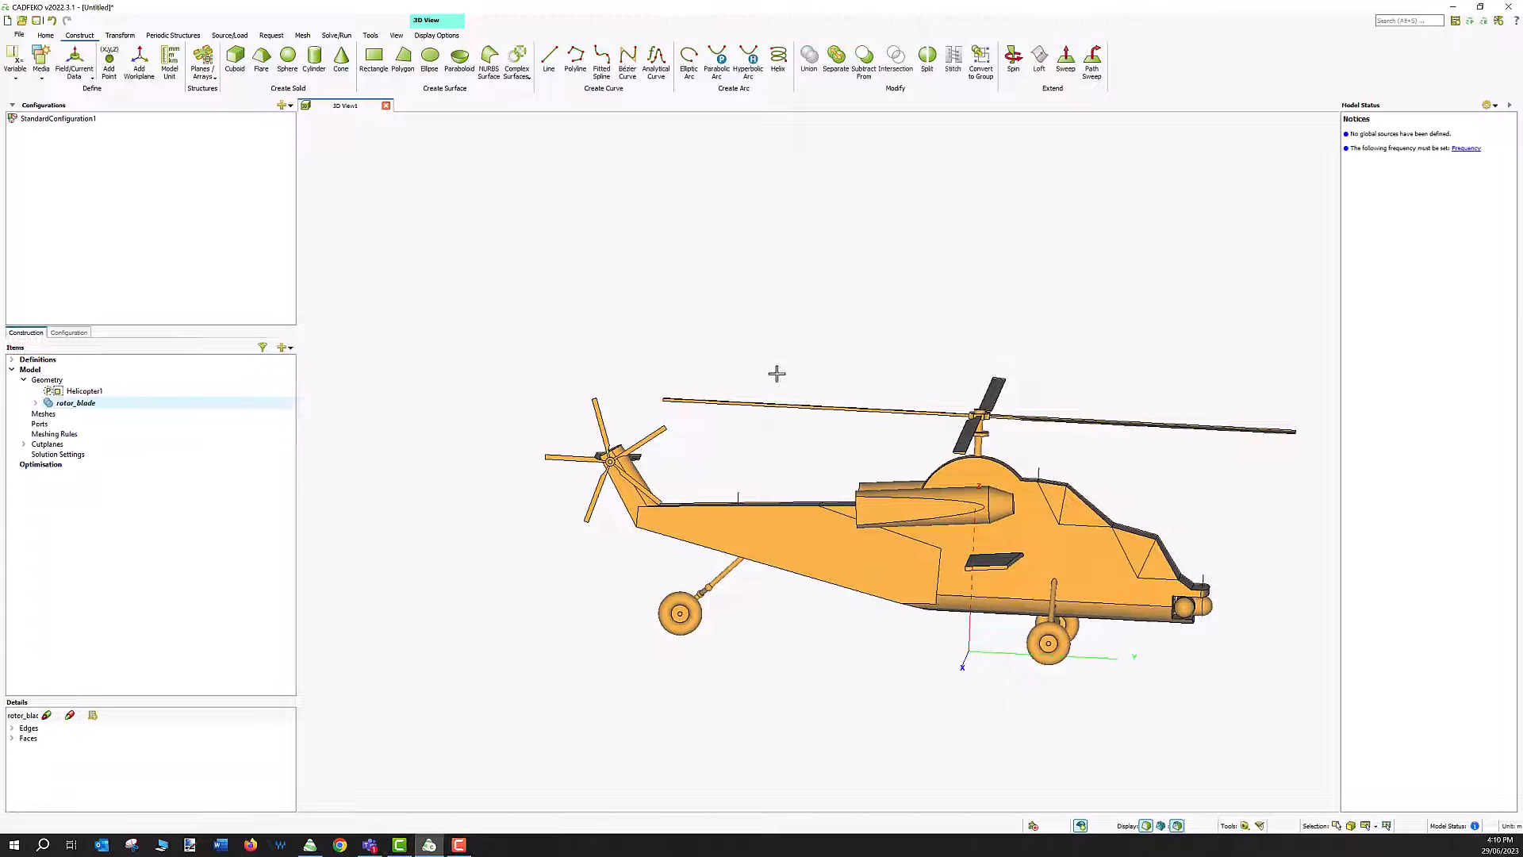
{"action": "left_click", "coordinate": [93, 392]}
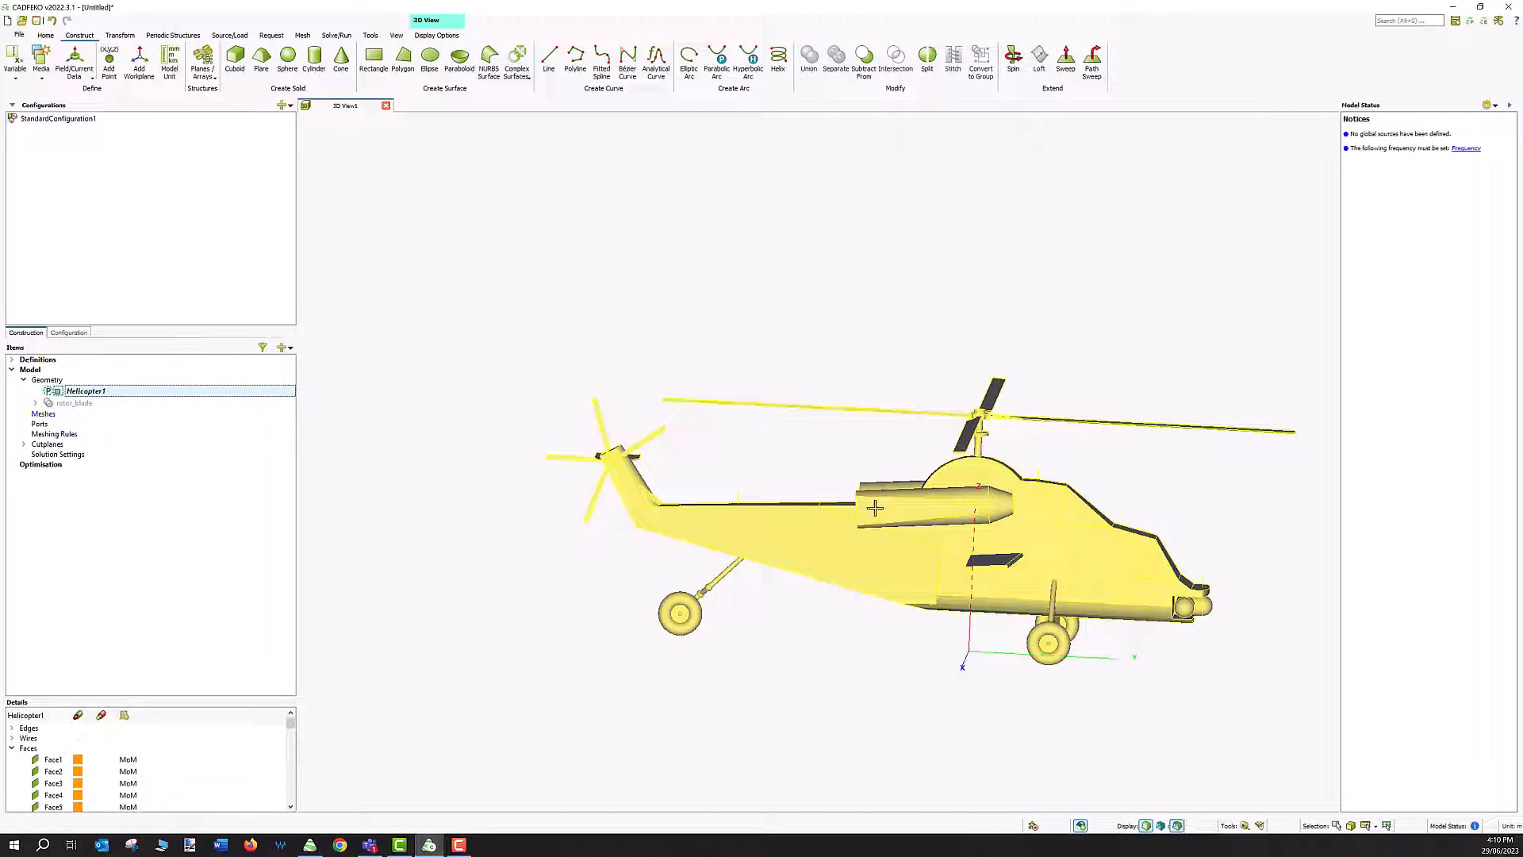
{"action": "left_click_drag", "start_coordinate": [798, 316], "coordinate": [789, 257]}
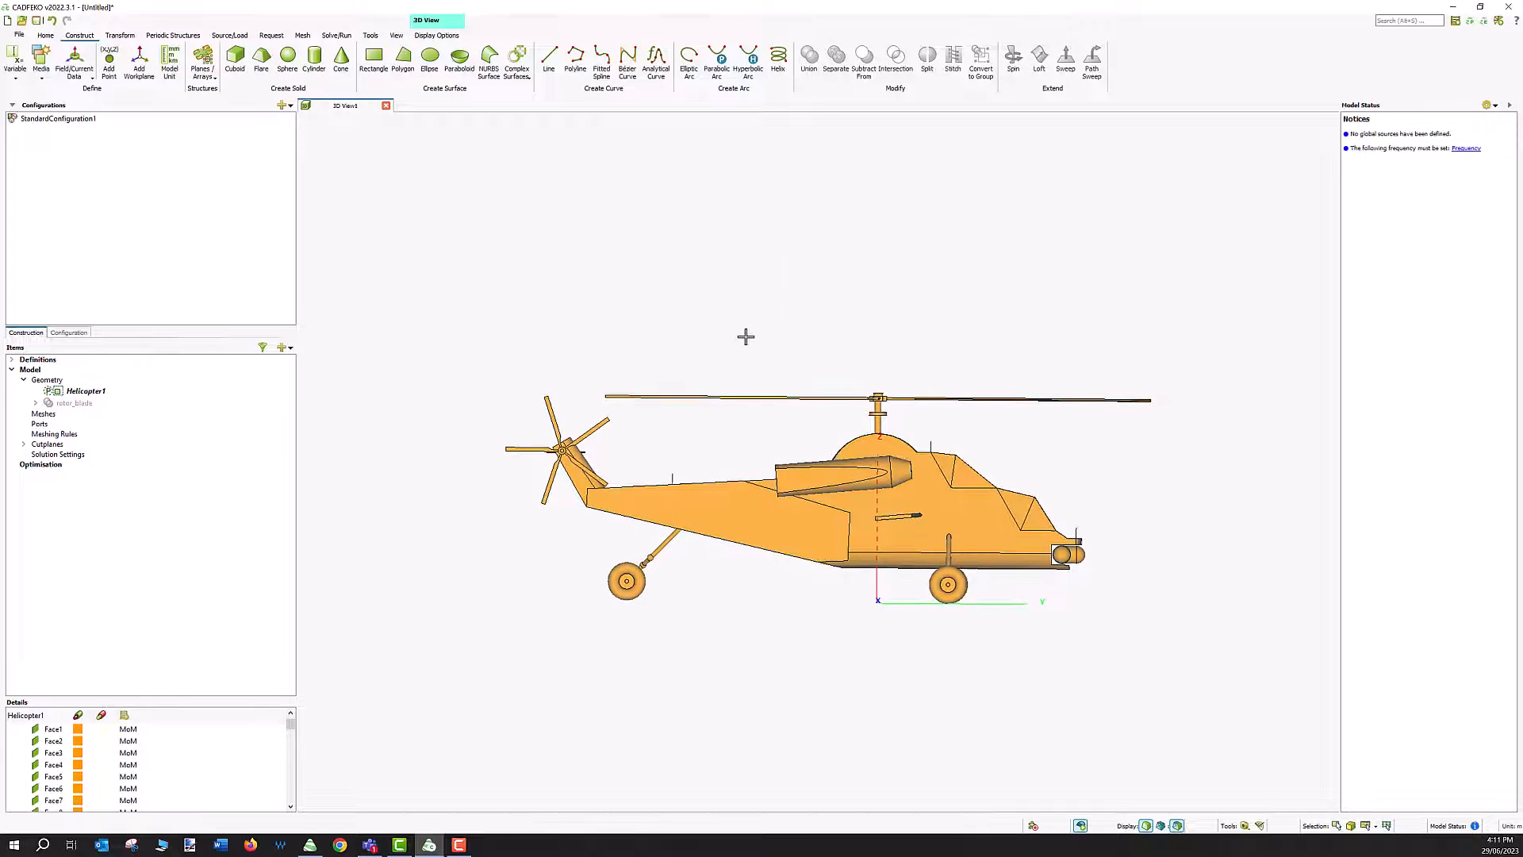
{"action": "left_click_drag", "start_coordinate": [598, 383], "coordinate": [1164, 406]}
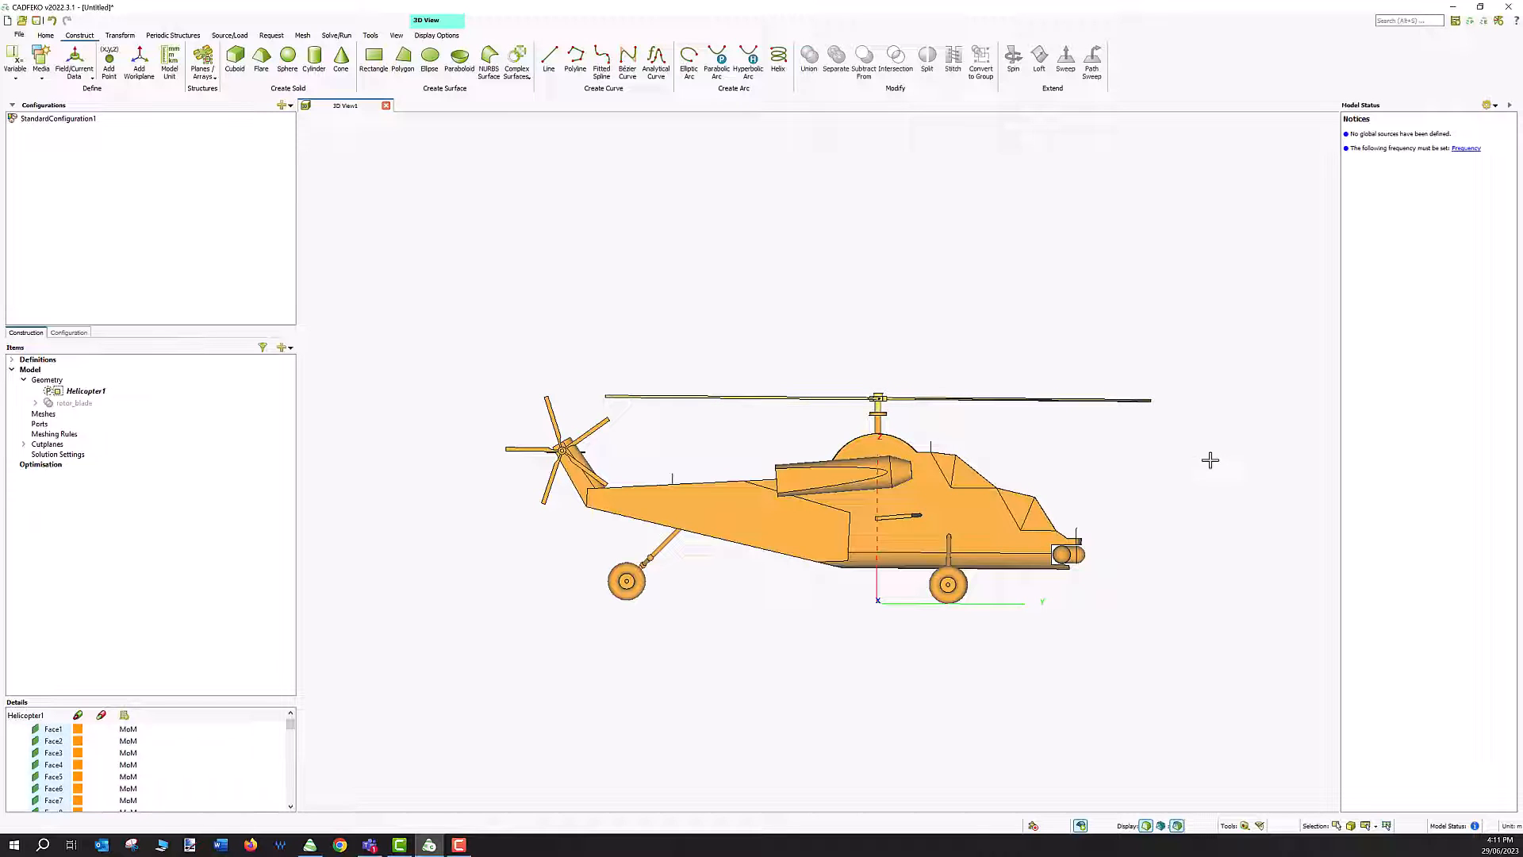
{"action": "left_click_drag", "start_coordinate": [1061, 329], "coordinate": [930, 393]}
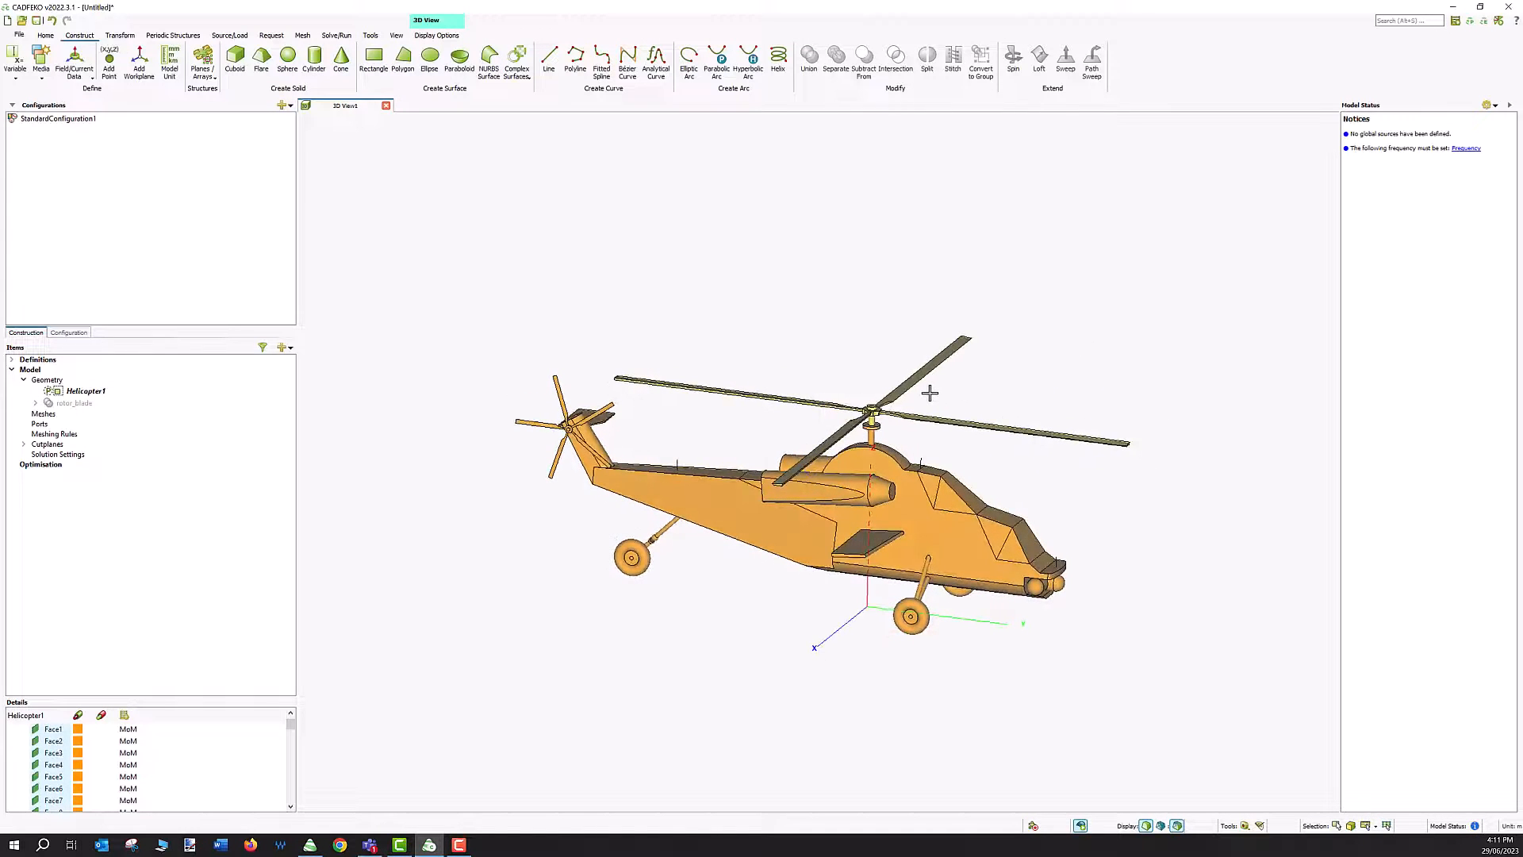
{"action": "key", "text": "Delete"}
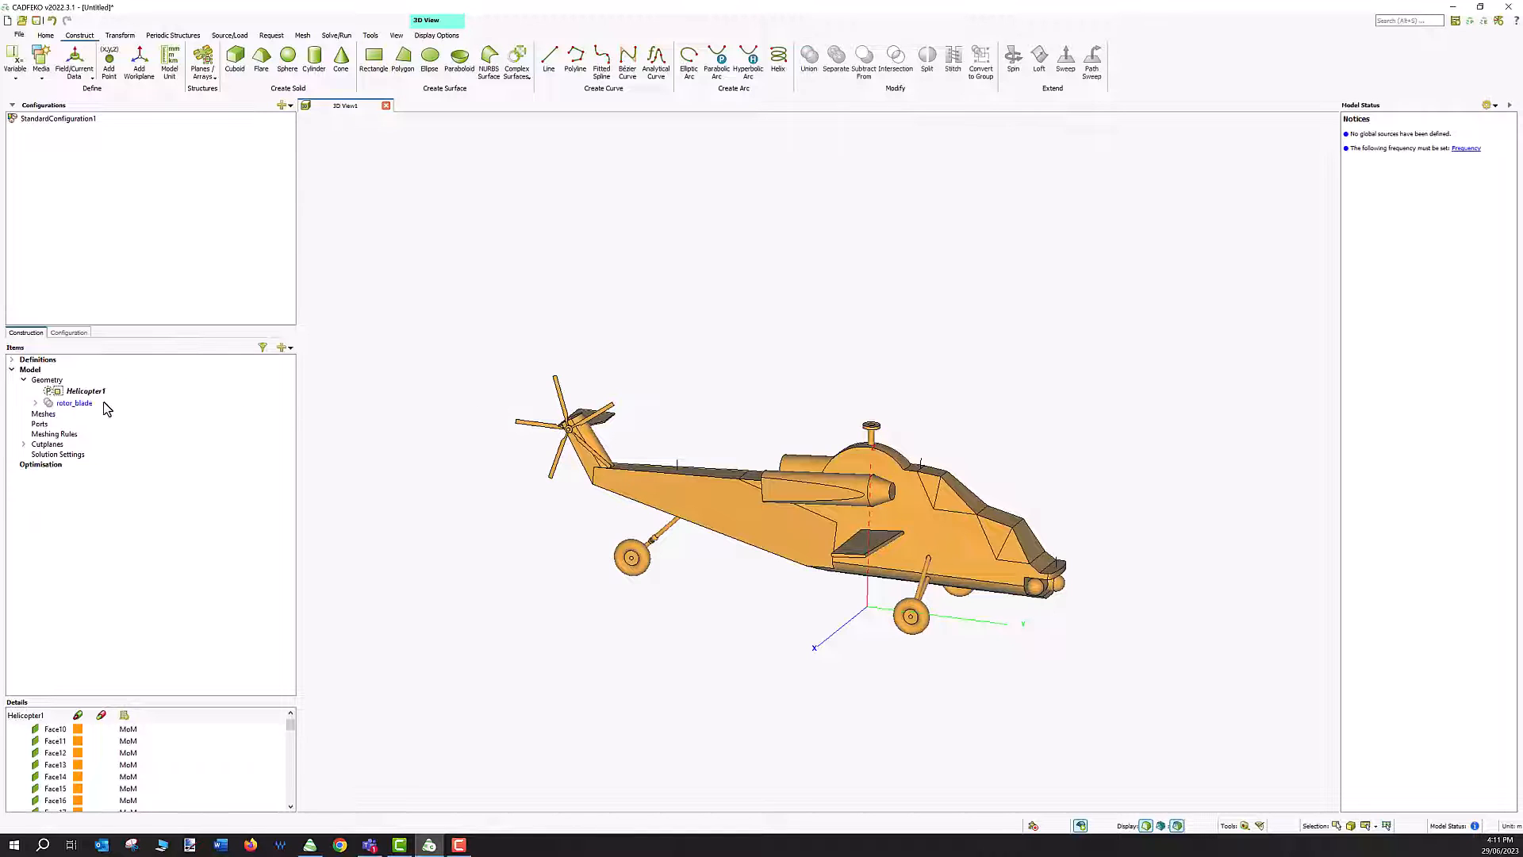
Step: Show the hidden rotor_blade part again and clear the selection
{"action": "left_click", "coordinate": [76, 403]}
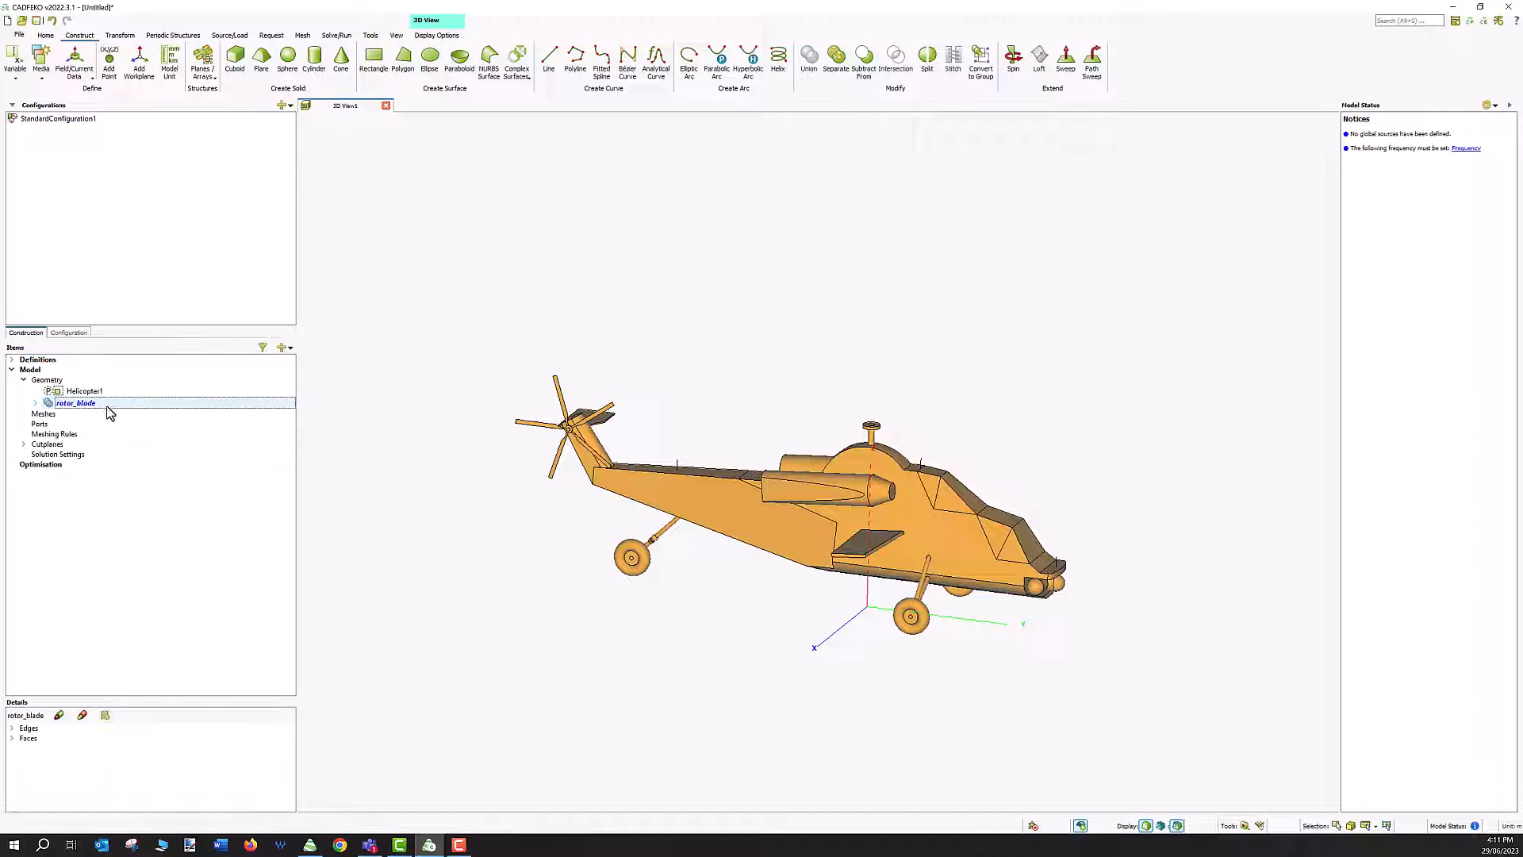
{"action": "key", "text": "ctrl+h"}
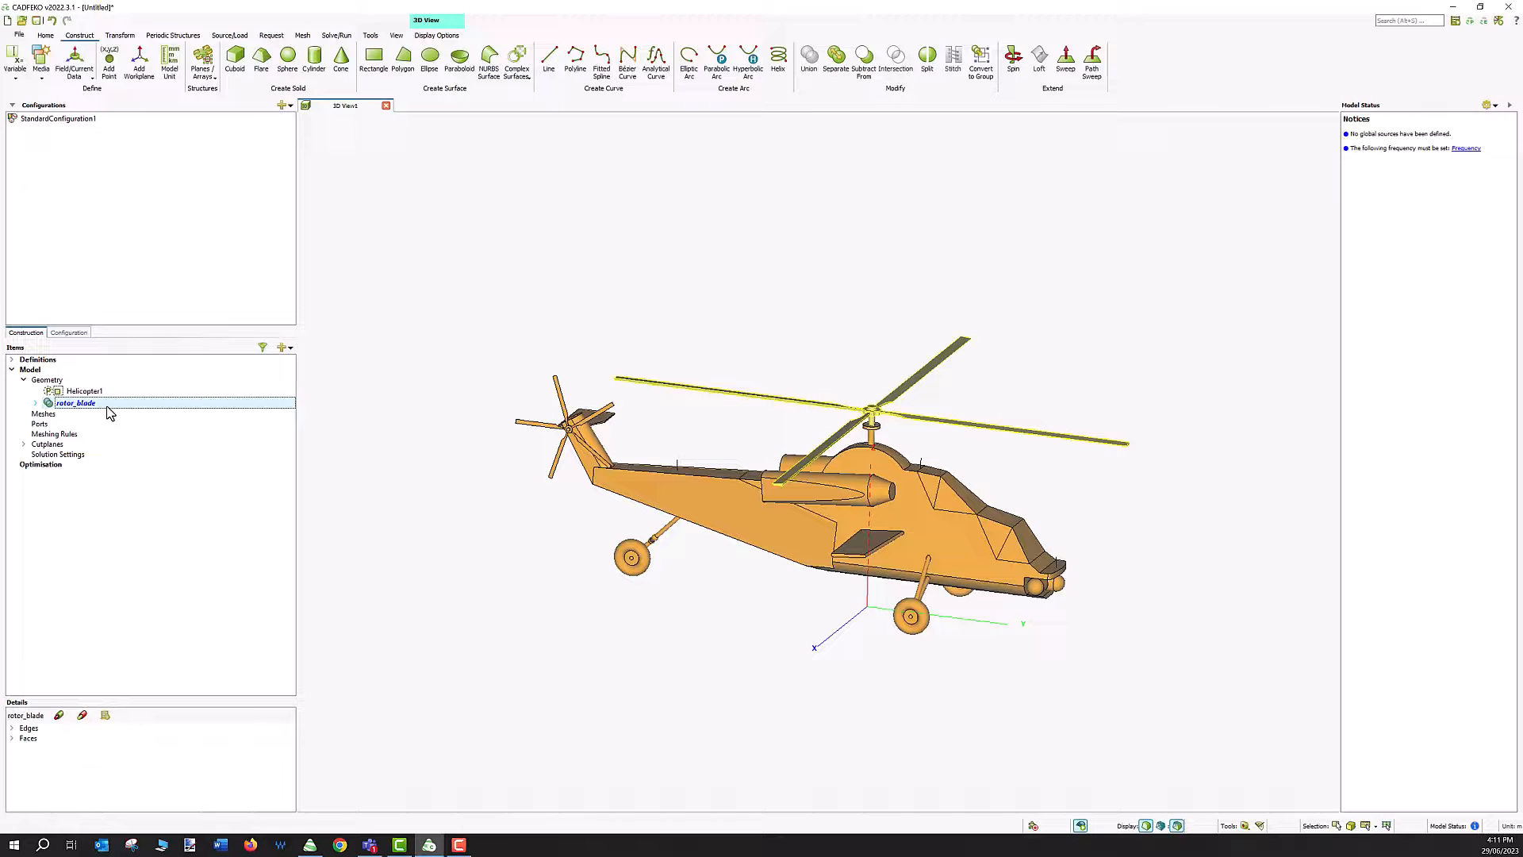
{"action": "left_click", "coordinate": [189, 447]}
Step: Create a variable named angle with the expression 0.0
{"action": "left_click", "coordinate": [11, 360]}
{"action": "right_click", "coordinate": [70, 373]}
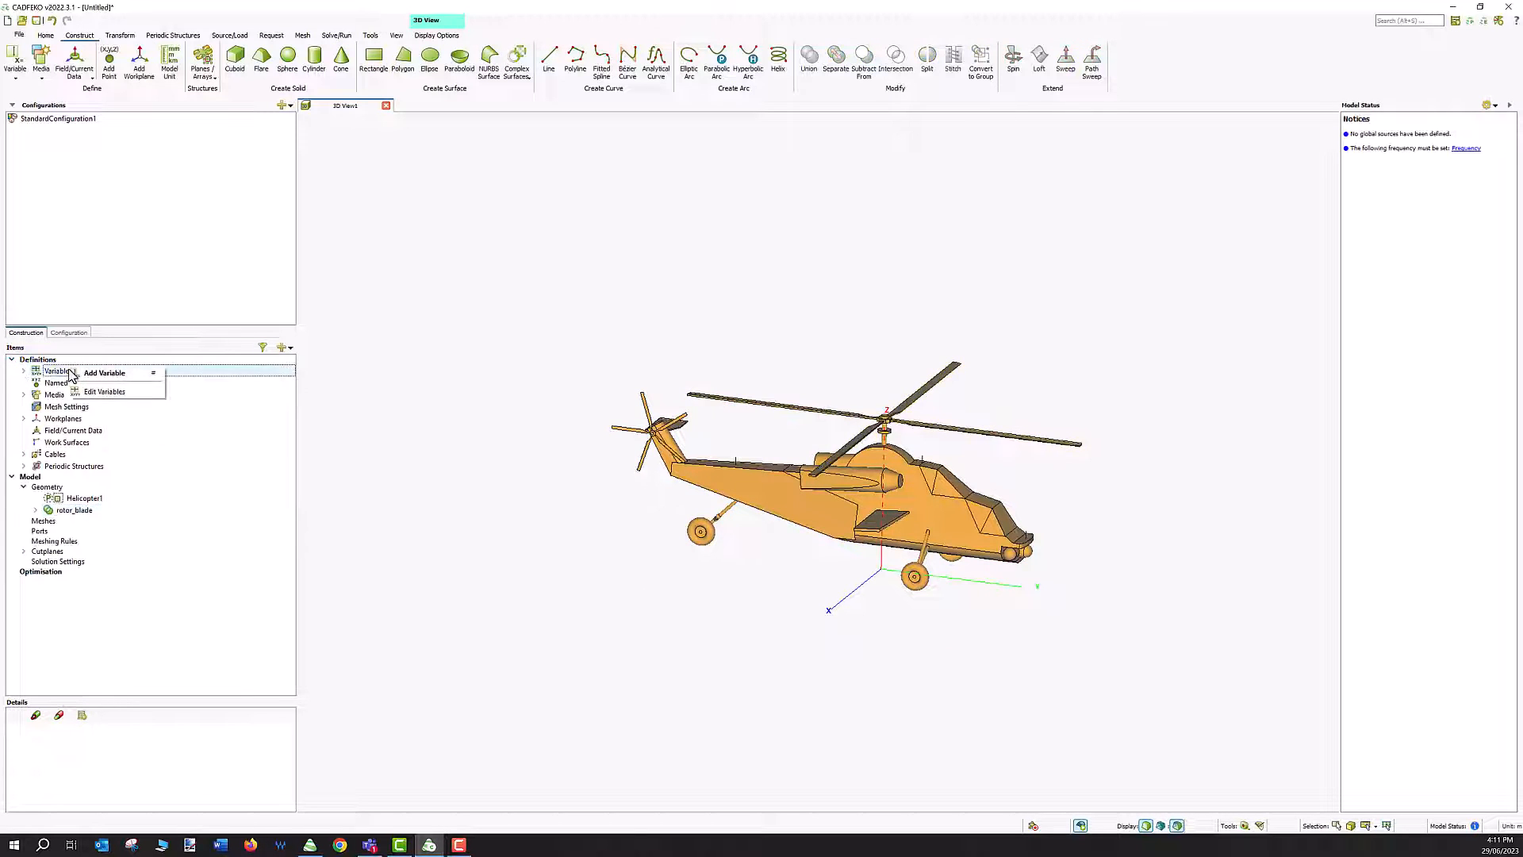
{"action": "left_click", "coordinate": [101, 373]}
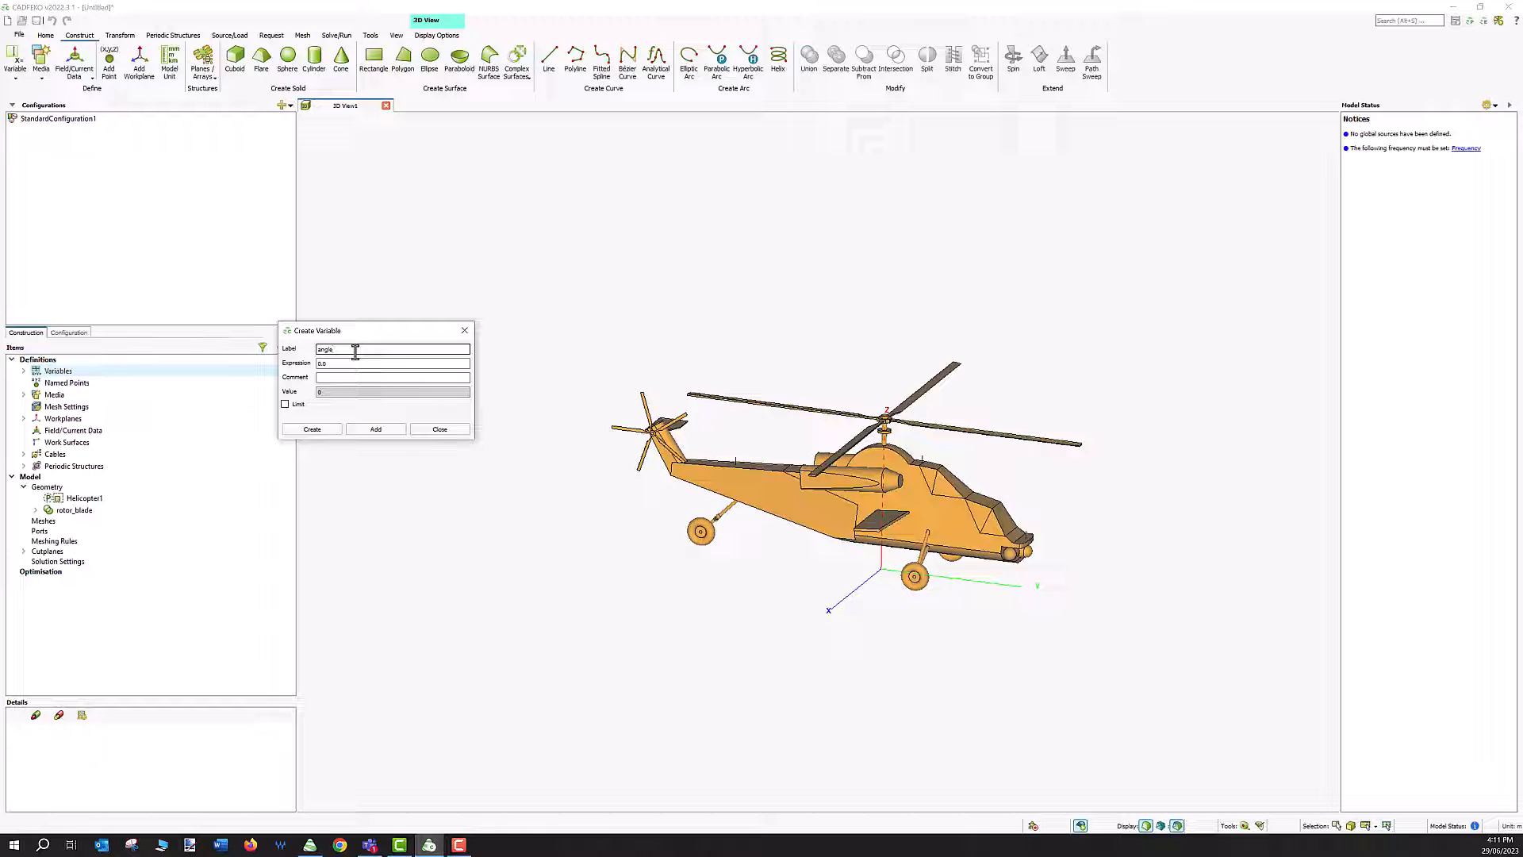
{"action": "left_click", "coordinate": [313, 429]}
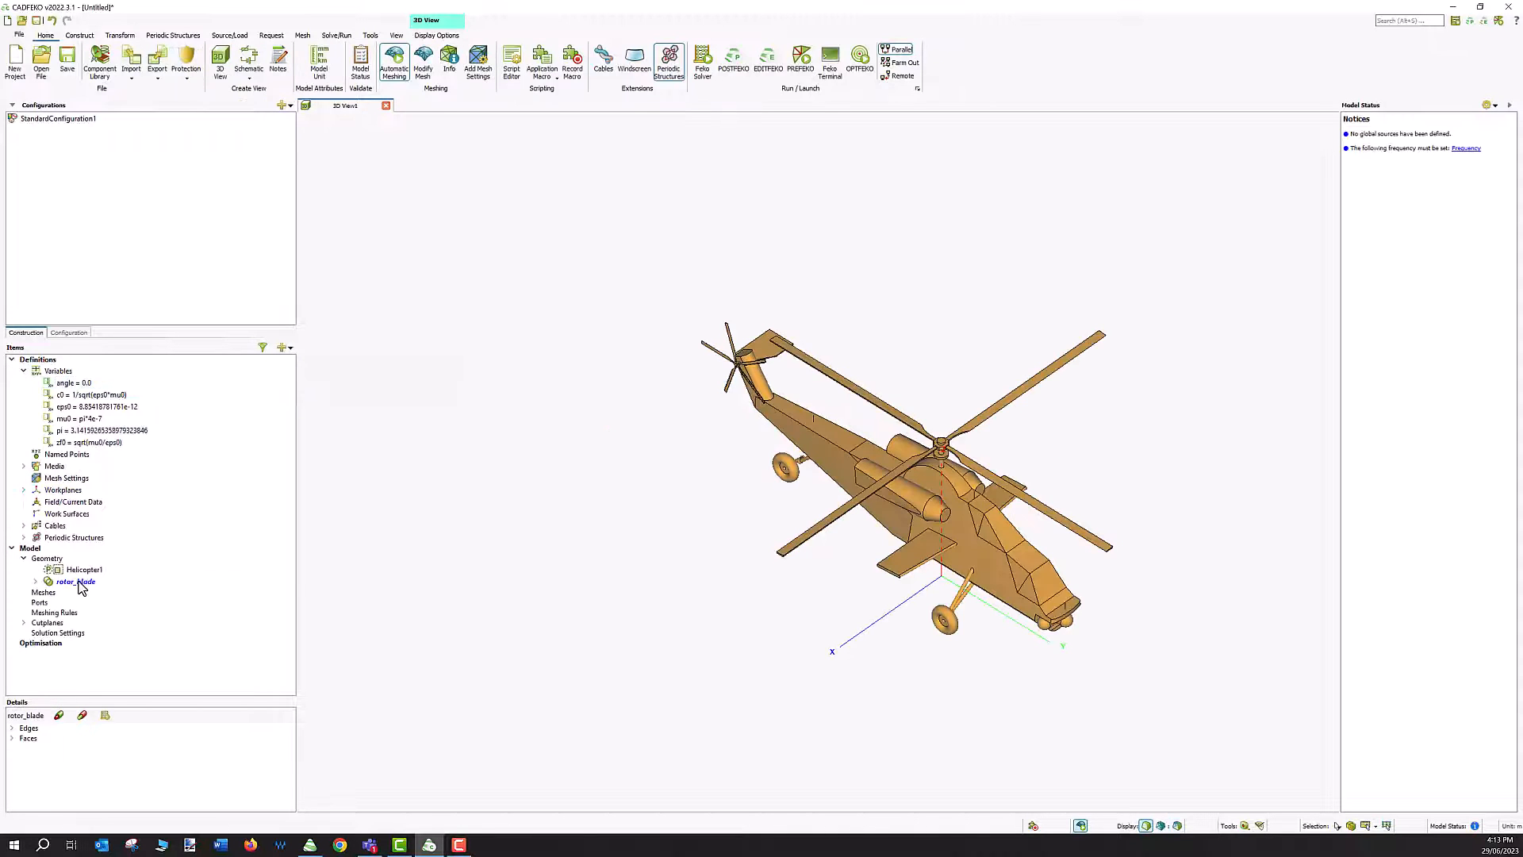
Step: Start a Rotate transform on rotor_blade and place its origin at the centre of the rotor hub's top face
{"action": "left_click", "coordinate": [75, 582]}
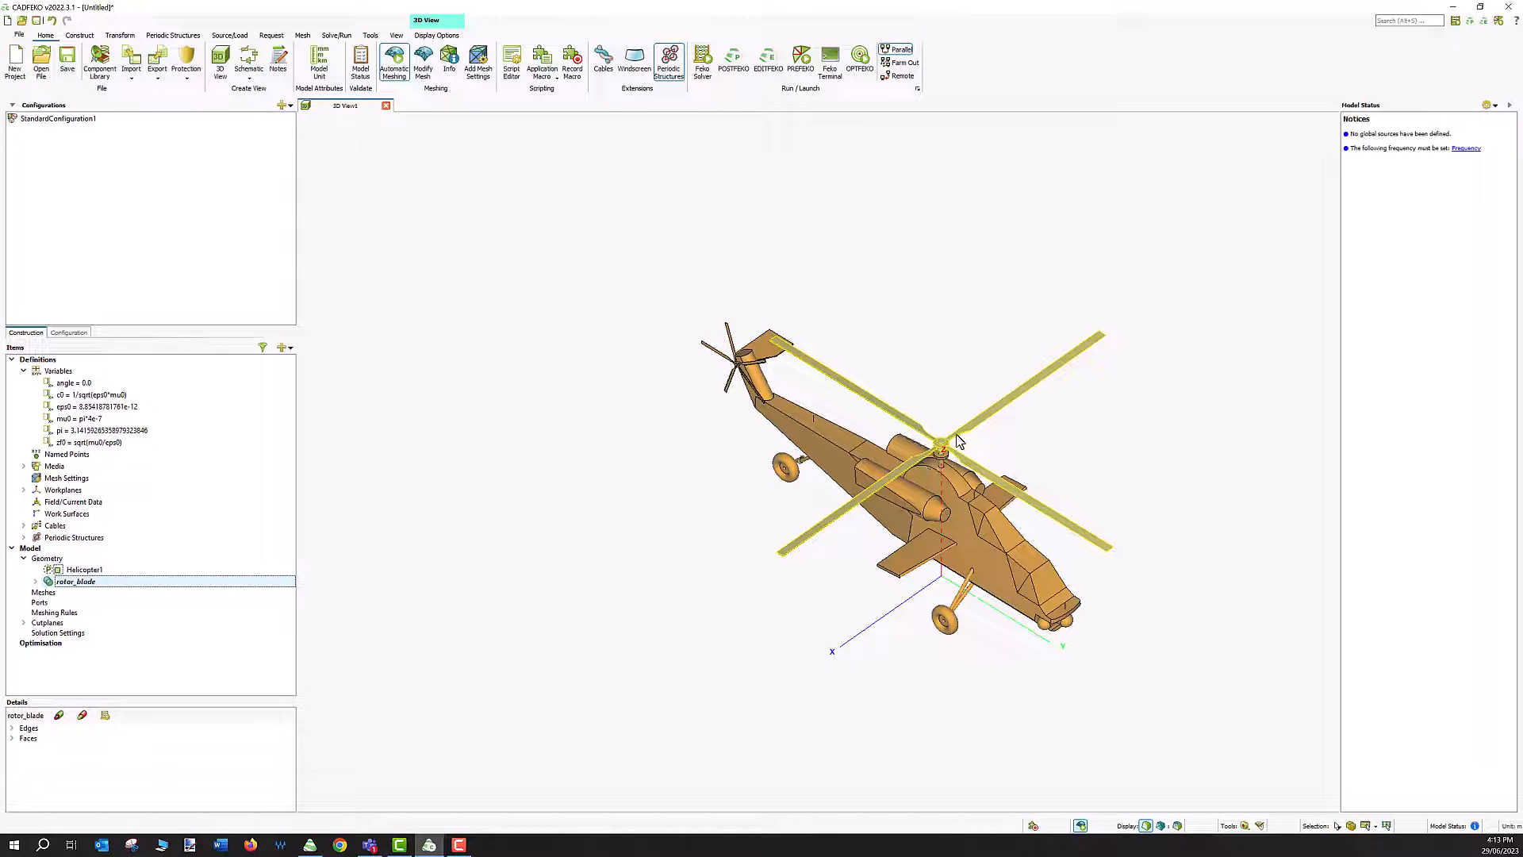
{"action": "left_click", "coordinate": [126, 37]}
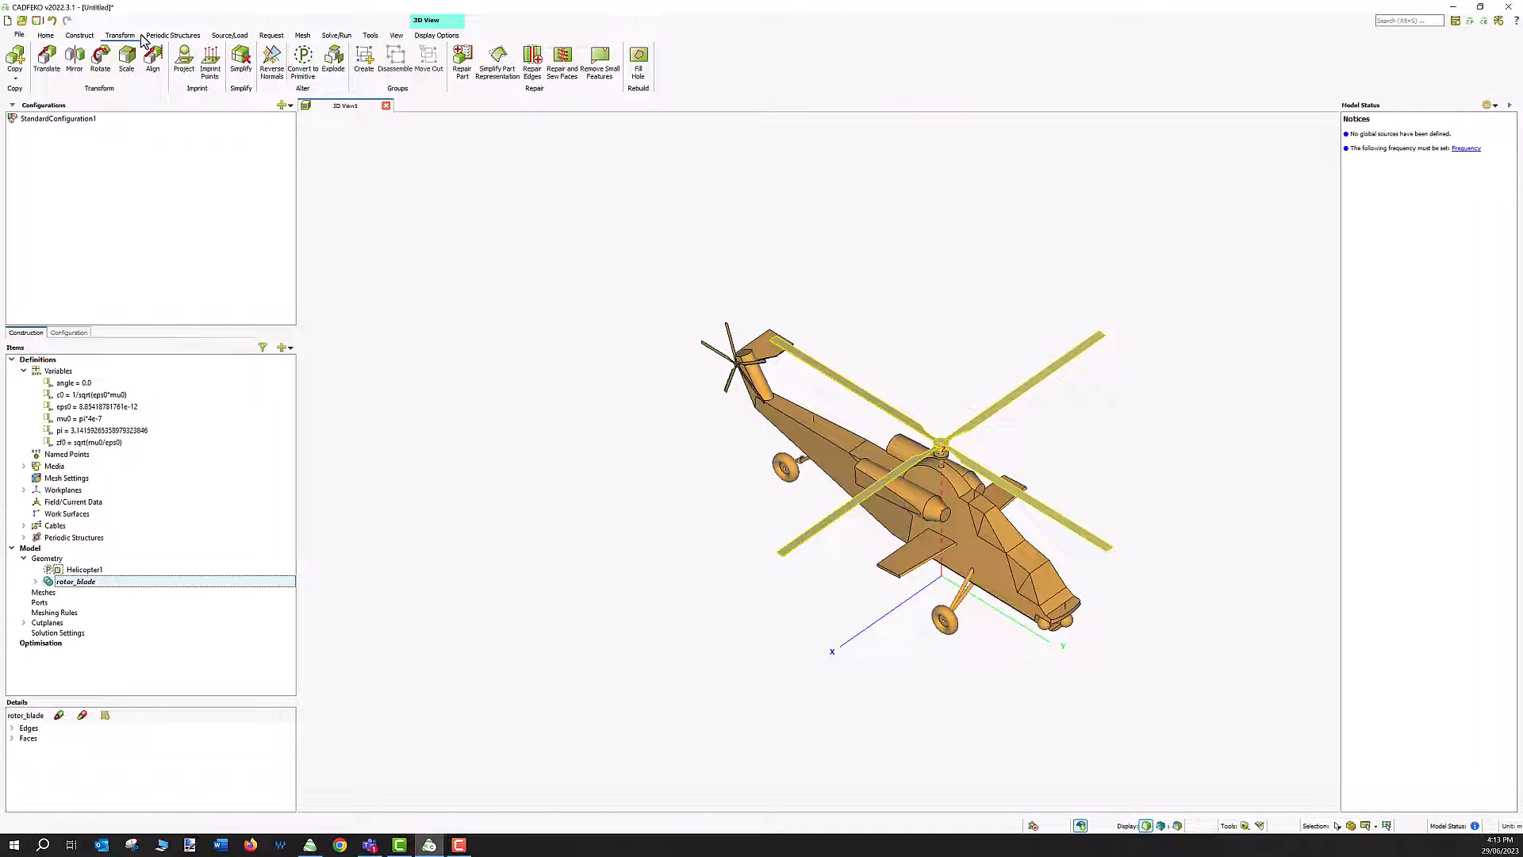
{"action": "left_click", "coordinate": [102, 63]}
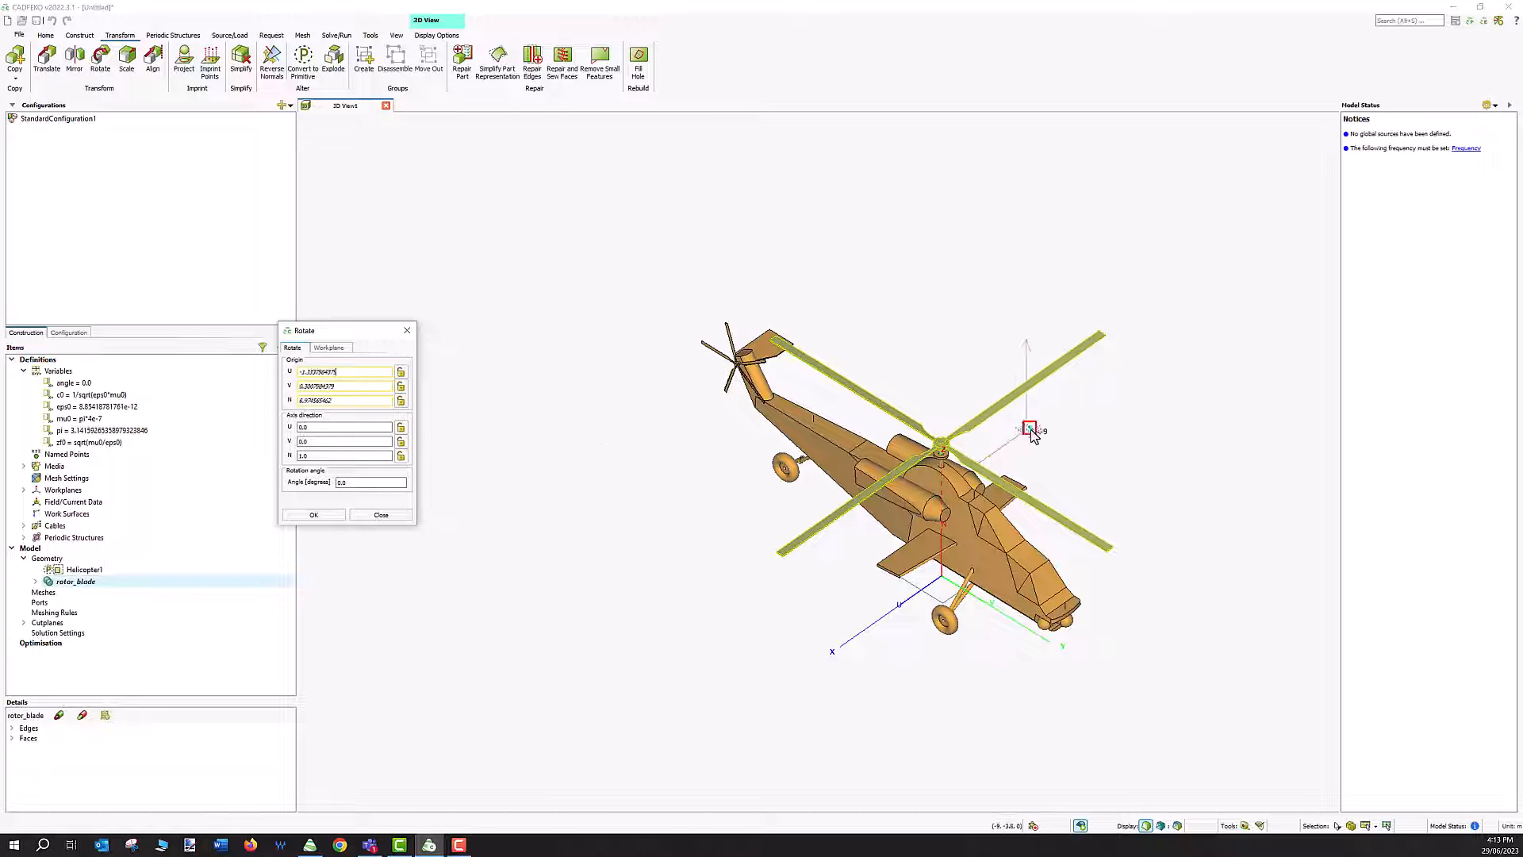
{"action": "scroll", "coordinate": [965, 442], "scroll_direction": "up", "scroll_amount": 8}
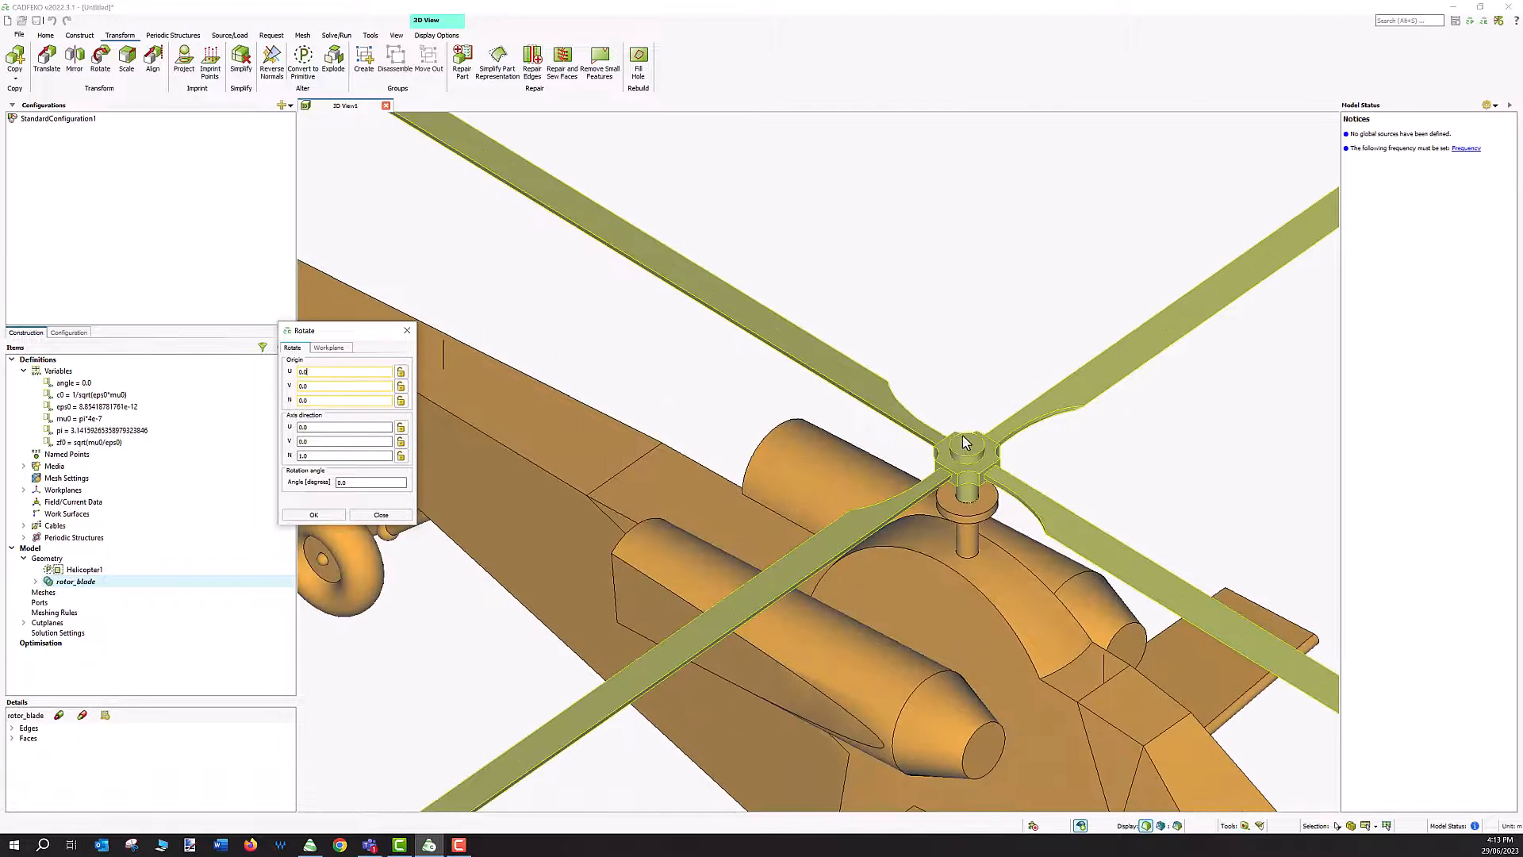
{"action": "scroll", "coordinate": [966, 442], "scroll_direction": "up", "scroll_amount": 2}
{"action": "left_click", "coordinate": [971, 449]}
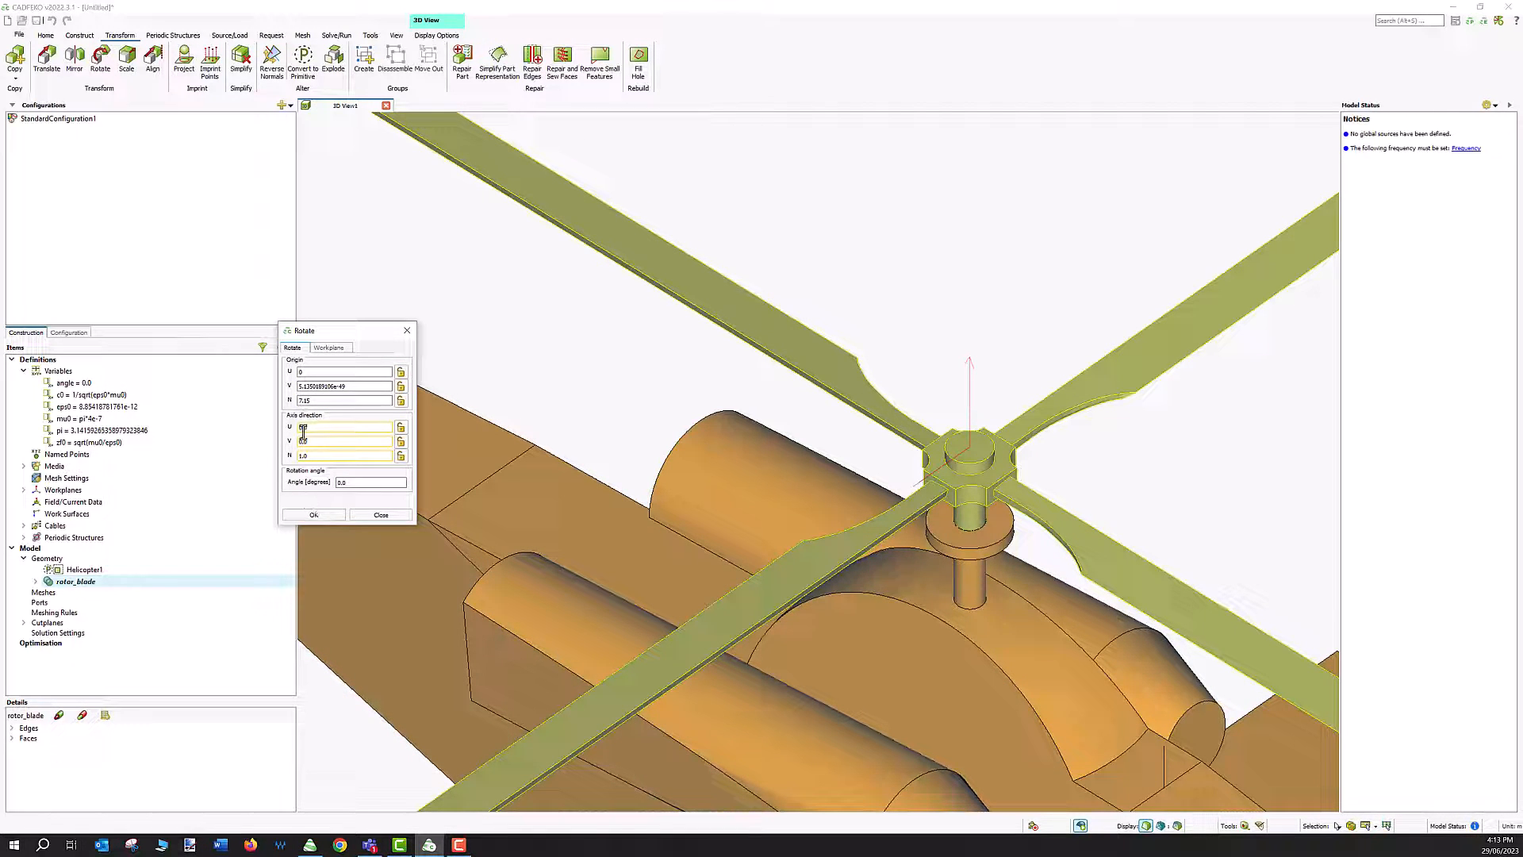
Step: Set the rotation angle of rotor_blade to the variable angle and apply the rotation
{"action": "left_click", "coordinate": [346, 478]}
{"action": "type", "text": "an"}
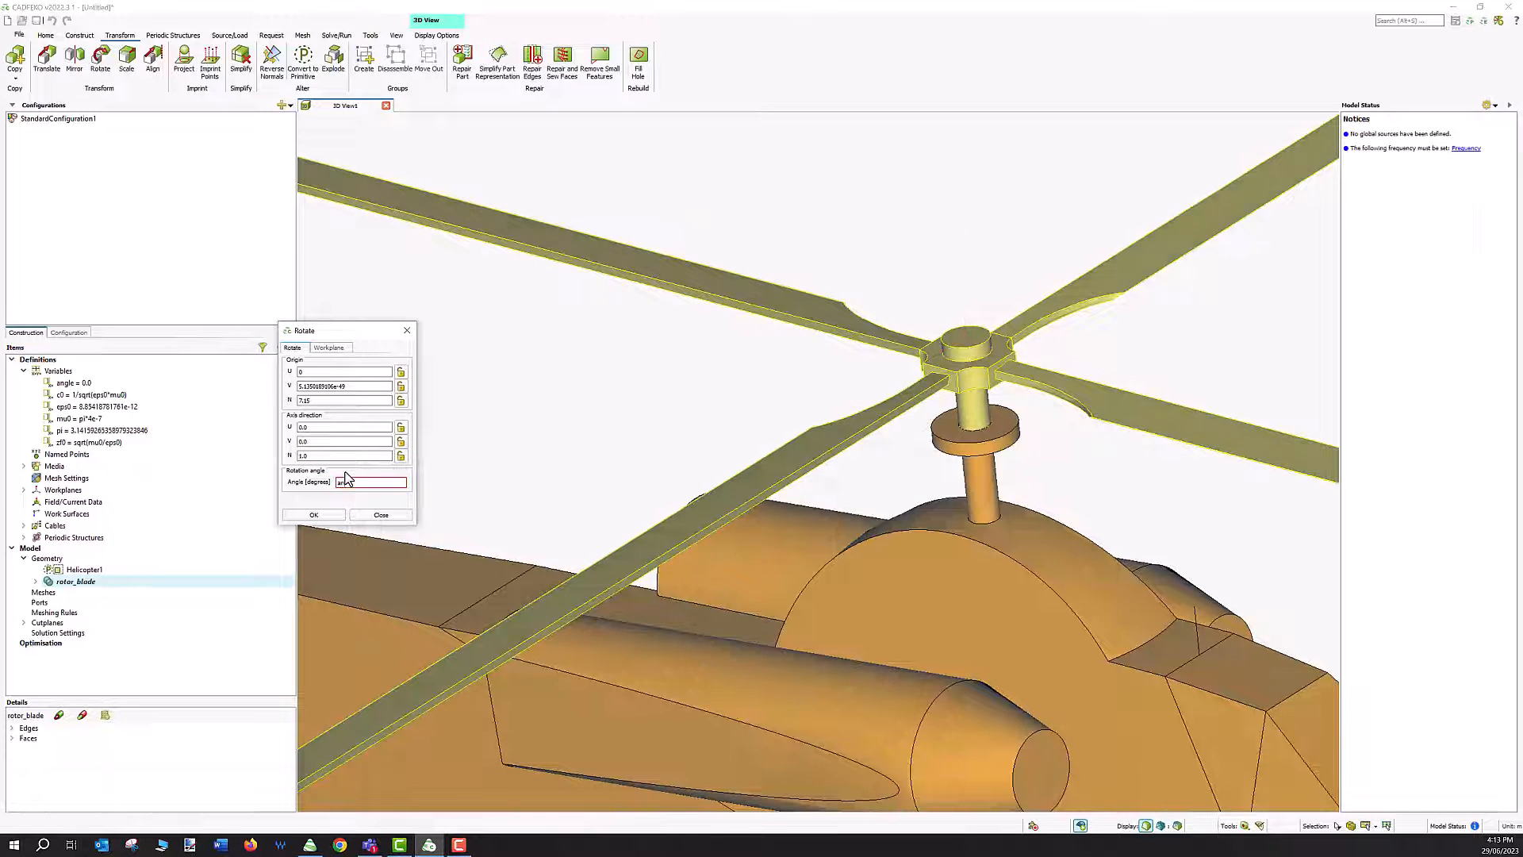
{"action": "type", "text": "gle"}
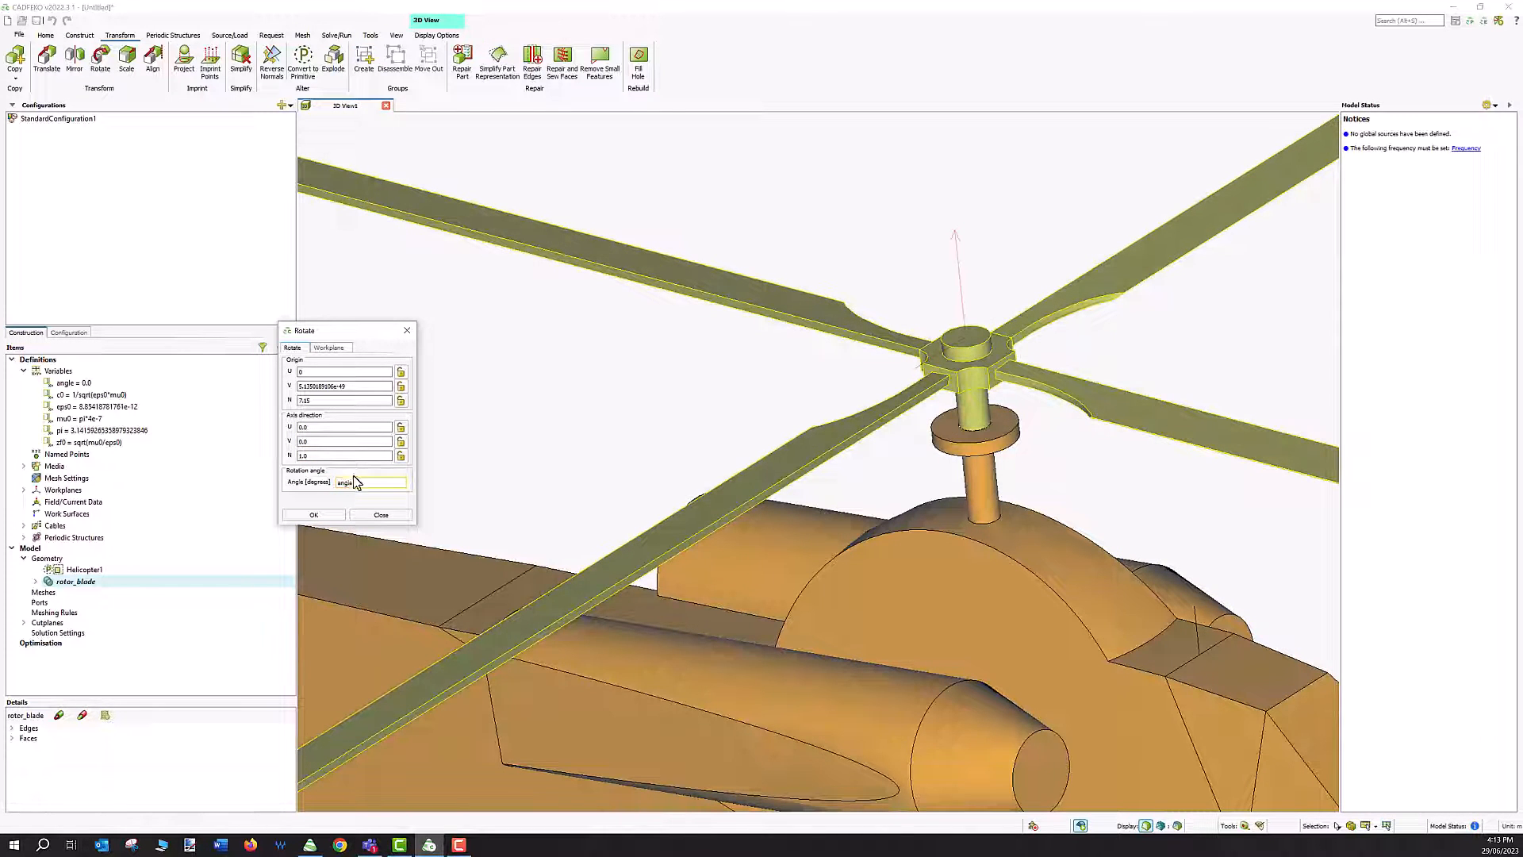
{"action": "left_click", "coordinate": [336, 516]}
{"action": "left_click_drag", "start_coordinate": [891, 473], "coordinate": [895, 453]}
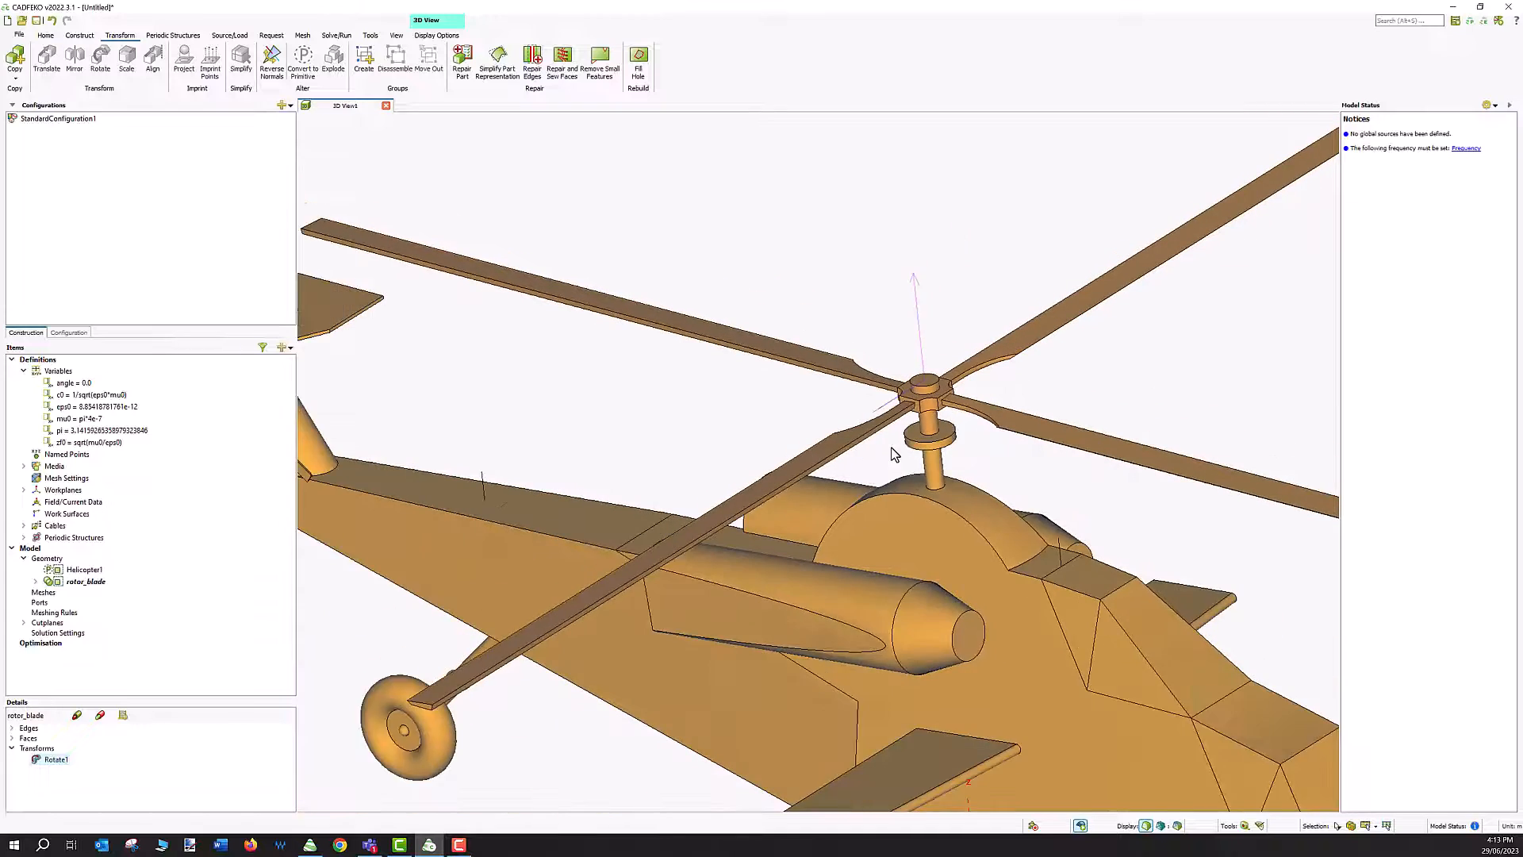
{"action": "scroll", "coordinate": [892, 449], "scroll_direction": "down", "scroll_amount": 2}
{"action": "left_click_drag", "start_coordinate": [1056, 454], "coordinate": [1090, 394]}
{"action": "scroll", "coordinate": [1080, 387], "scroll_direction": "down", "scroll_amount": 3}
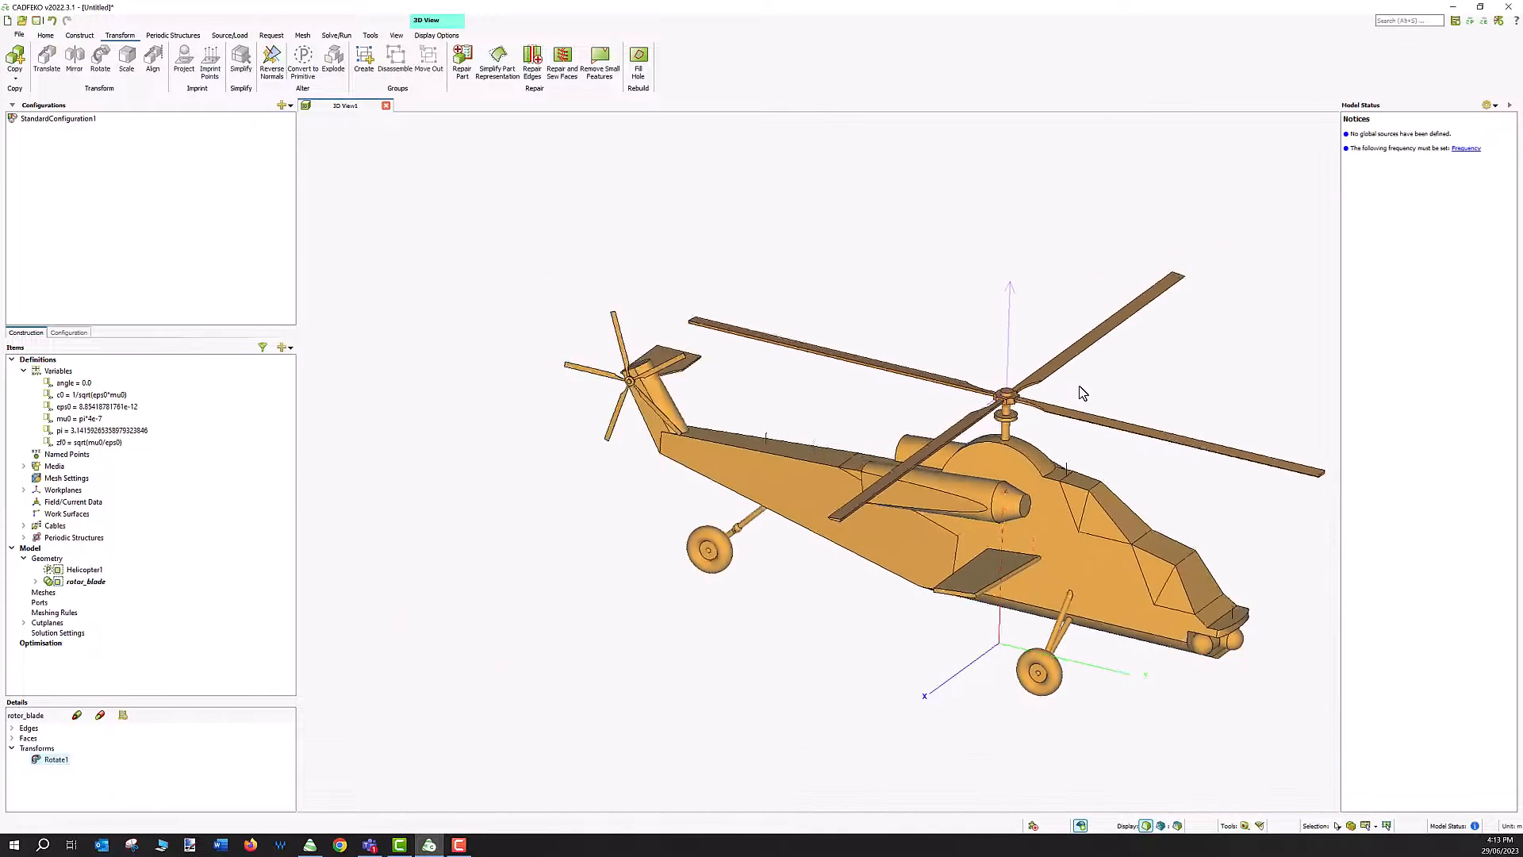
{"action": "scroll", "coordinate": [1080, 393], "scroll_direction": "down", "scroll_amount": 1}
Step: Set the expression of the angle variable to 15
{"action": "left_click", "coordinate": [68, 384]}
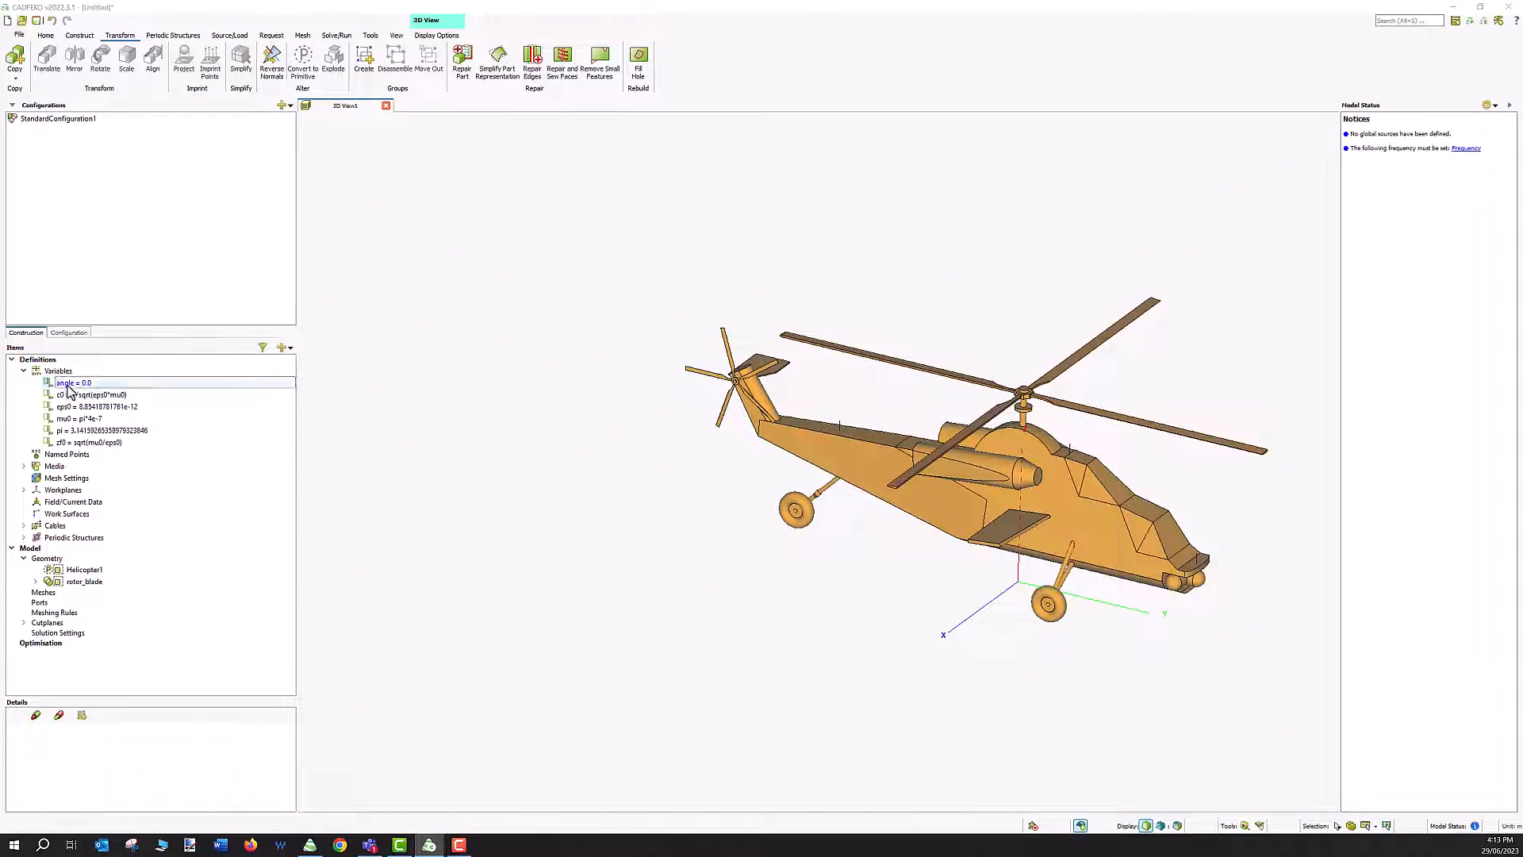
{"action": "double_click", "coordinate": [68, 384]}
{"action": "left_click", "coordinate": [334, 363]}
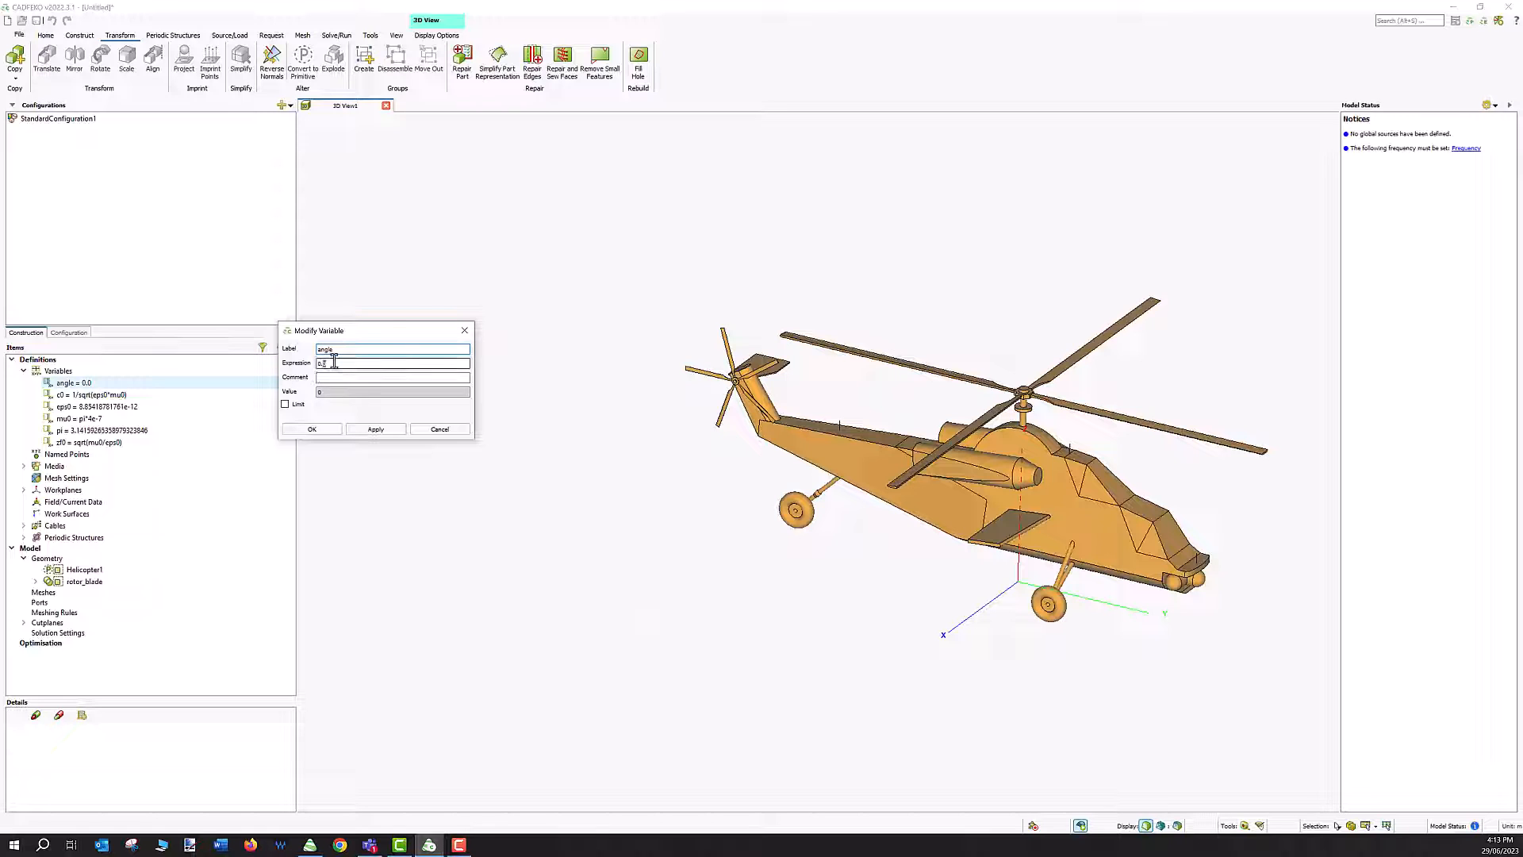
{"action": "type", "text": "15"}
{"action": "key", "text": "Return"}
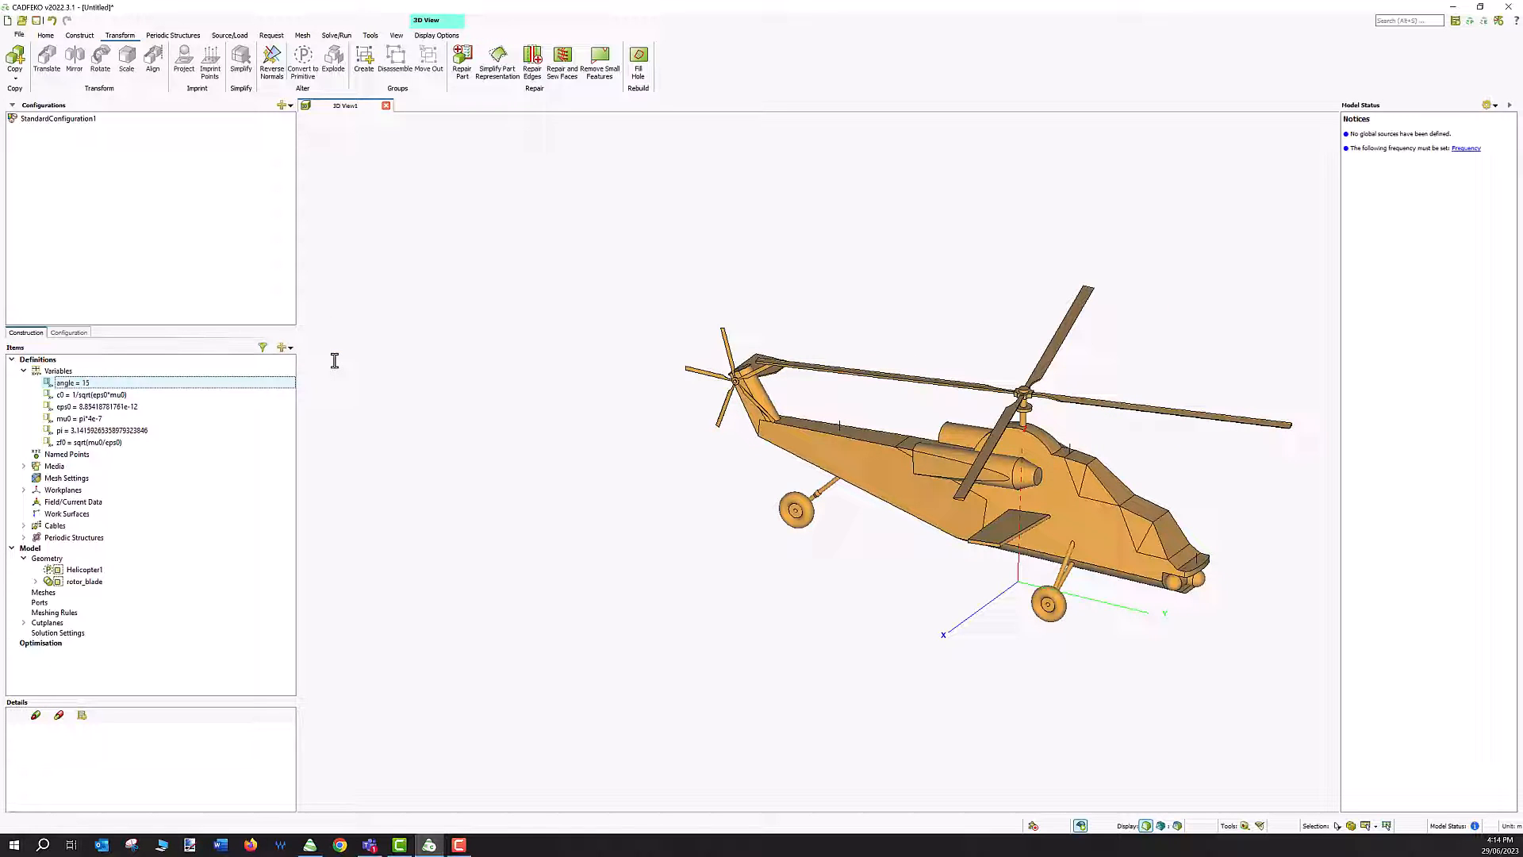
Step: Set the expression of the angle variable to 25
{"action": "double_click", "coordinate": [265, 385]}
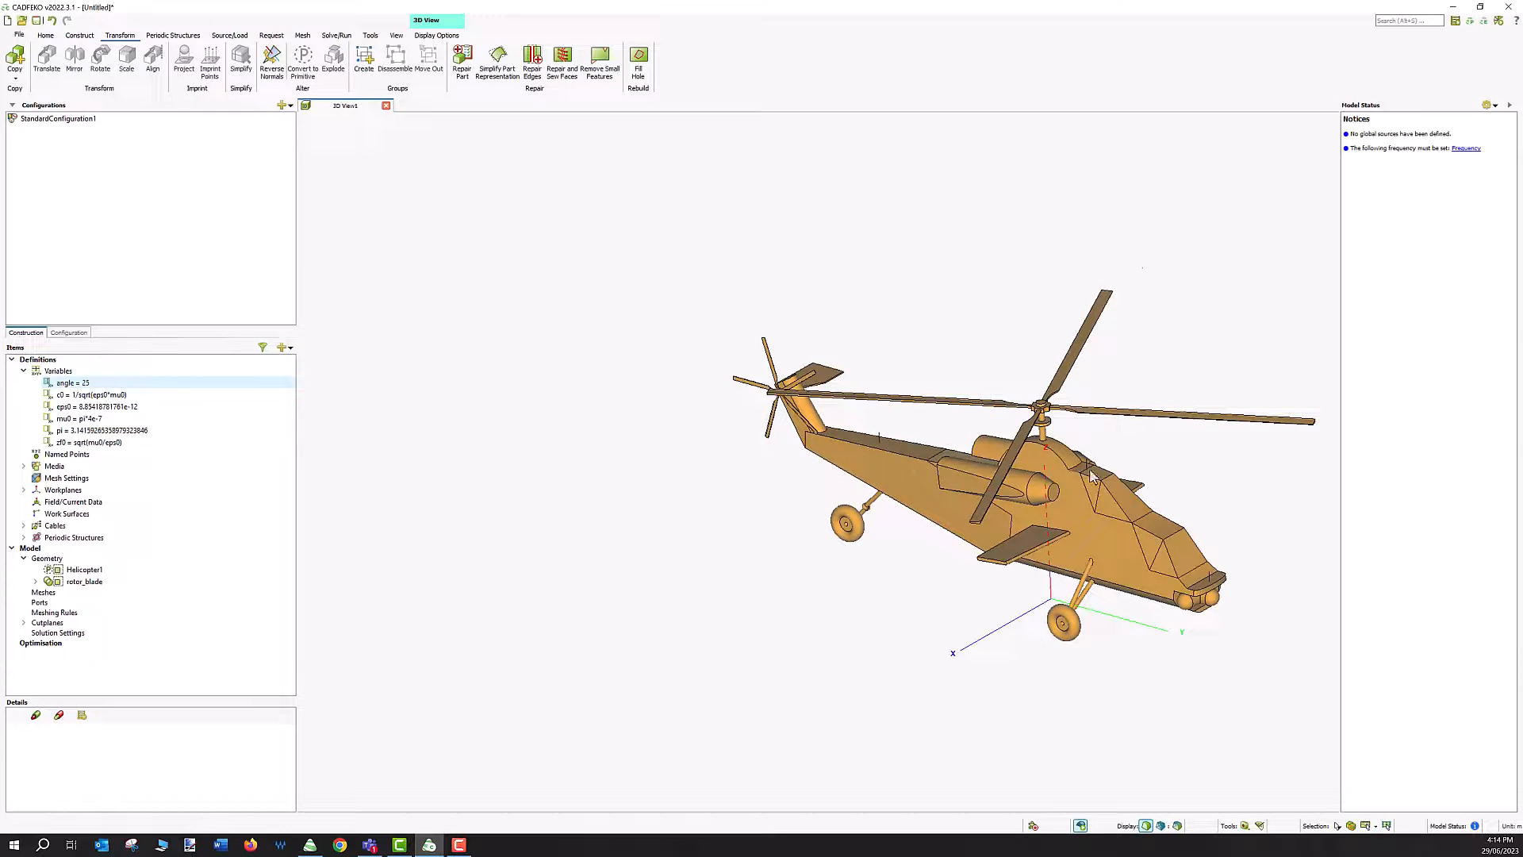
{"action": "scroll", "coordinate": [1091, 476], "scroll_direction": "up", "scroll_amount": 4}
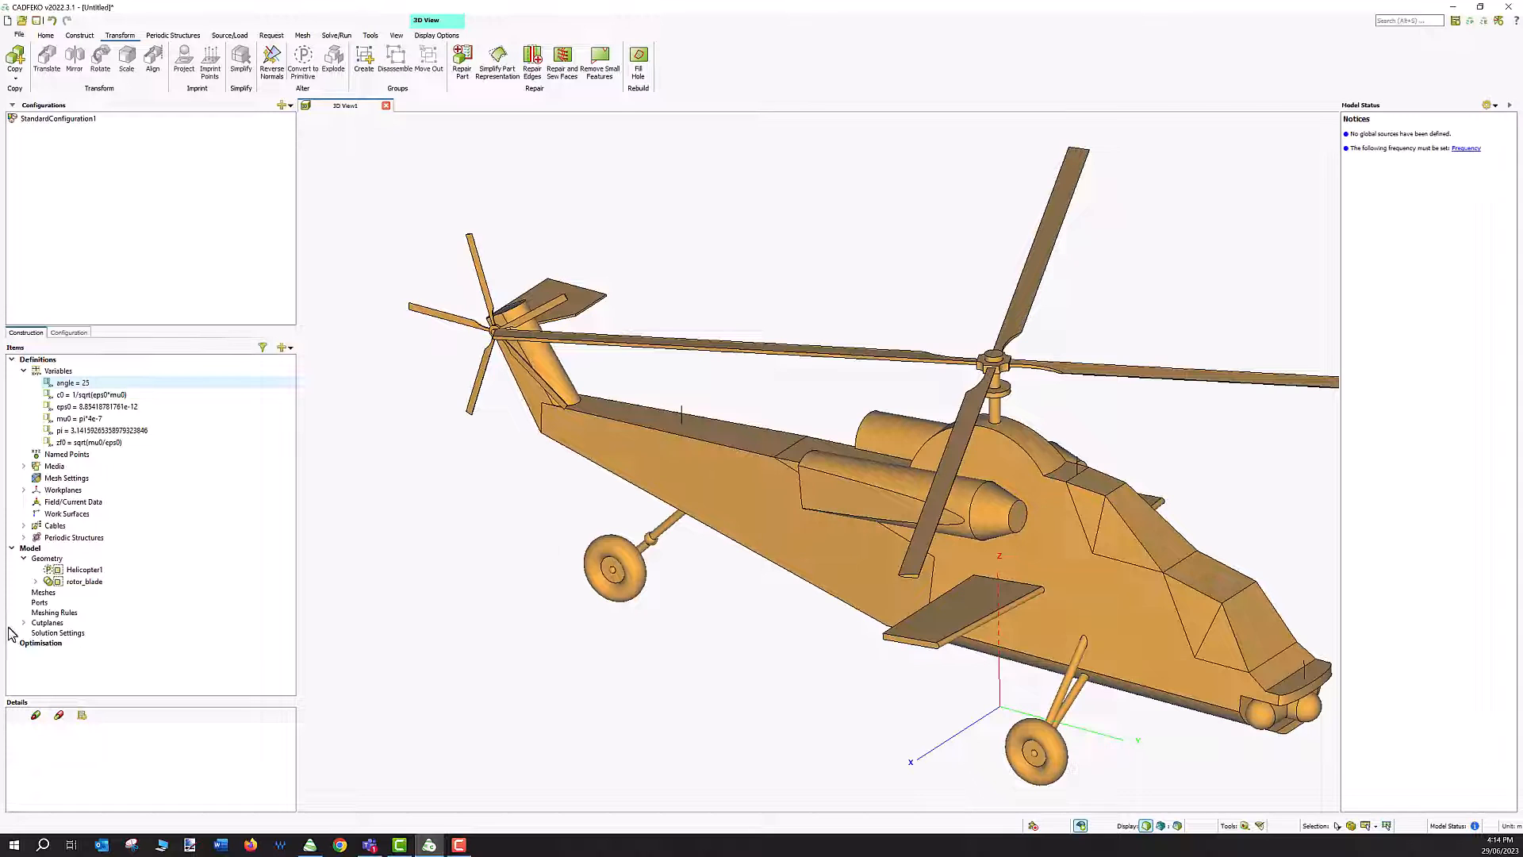
Step: Select the three wires belonging to Helicopter1 and delete them
{"action": "left_click", "coordinate": [83, 569]}
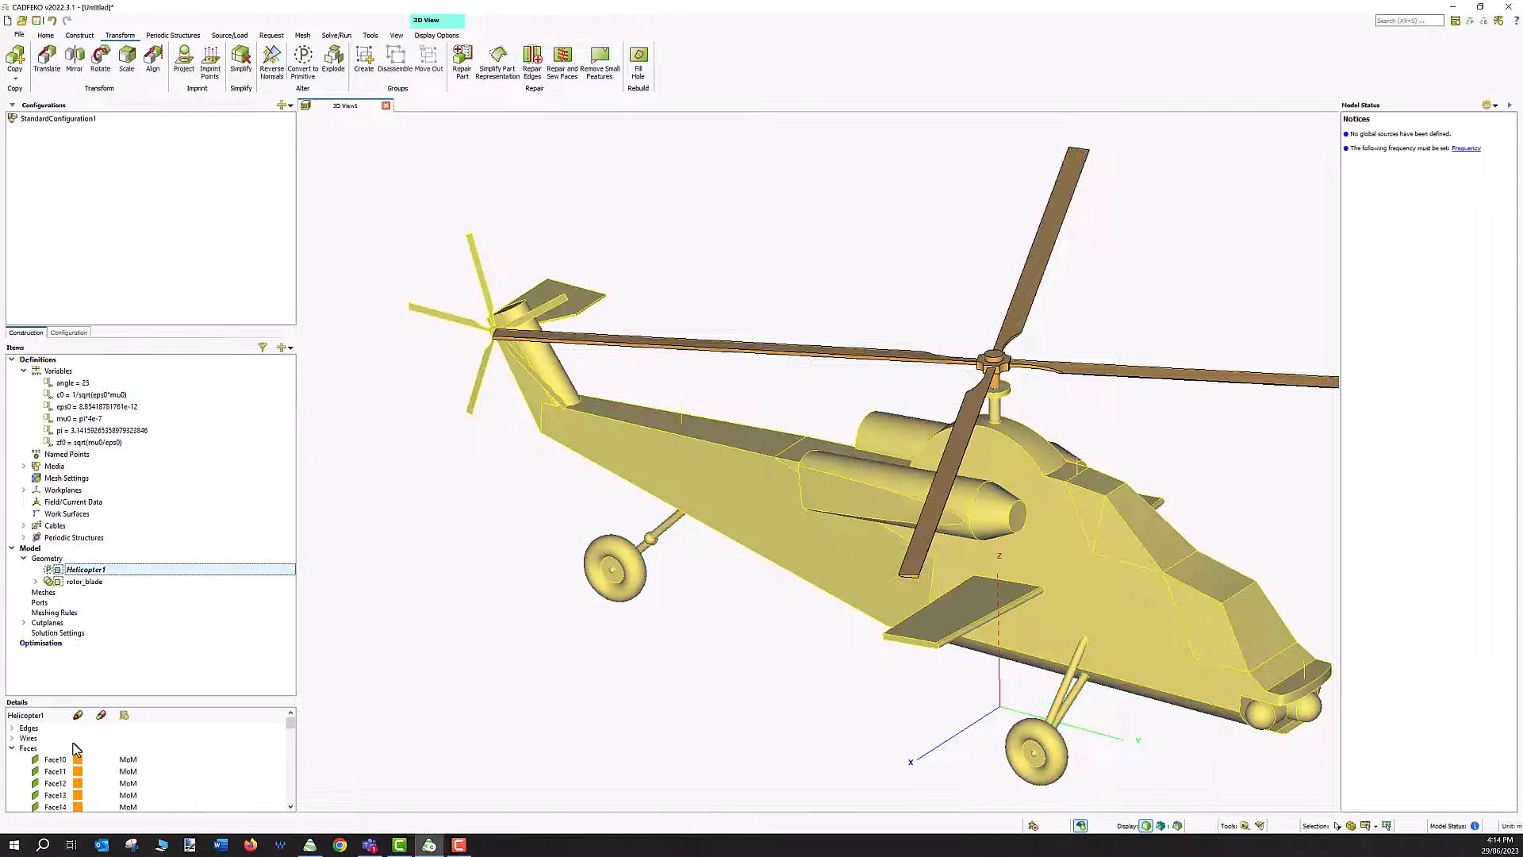
{"action": "double_click", "coordinate": [28, 738]}
{"action": "left_click", "coordinate": [60, 774]}
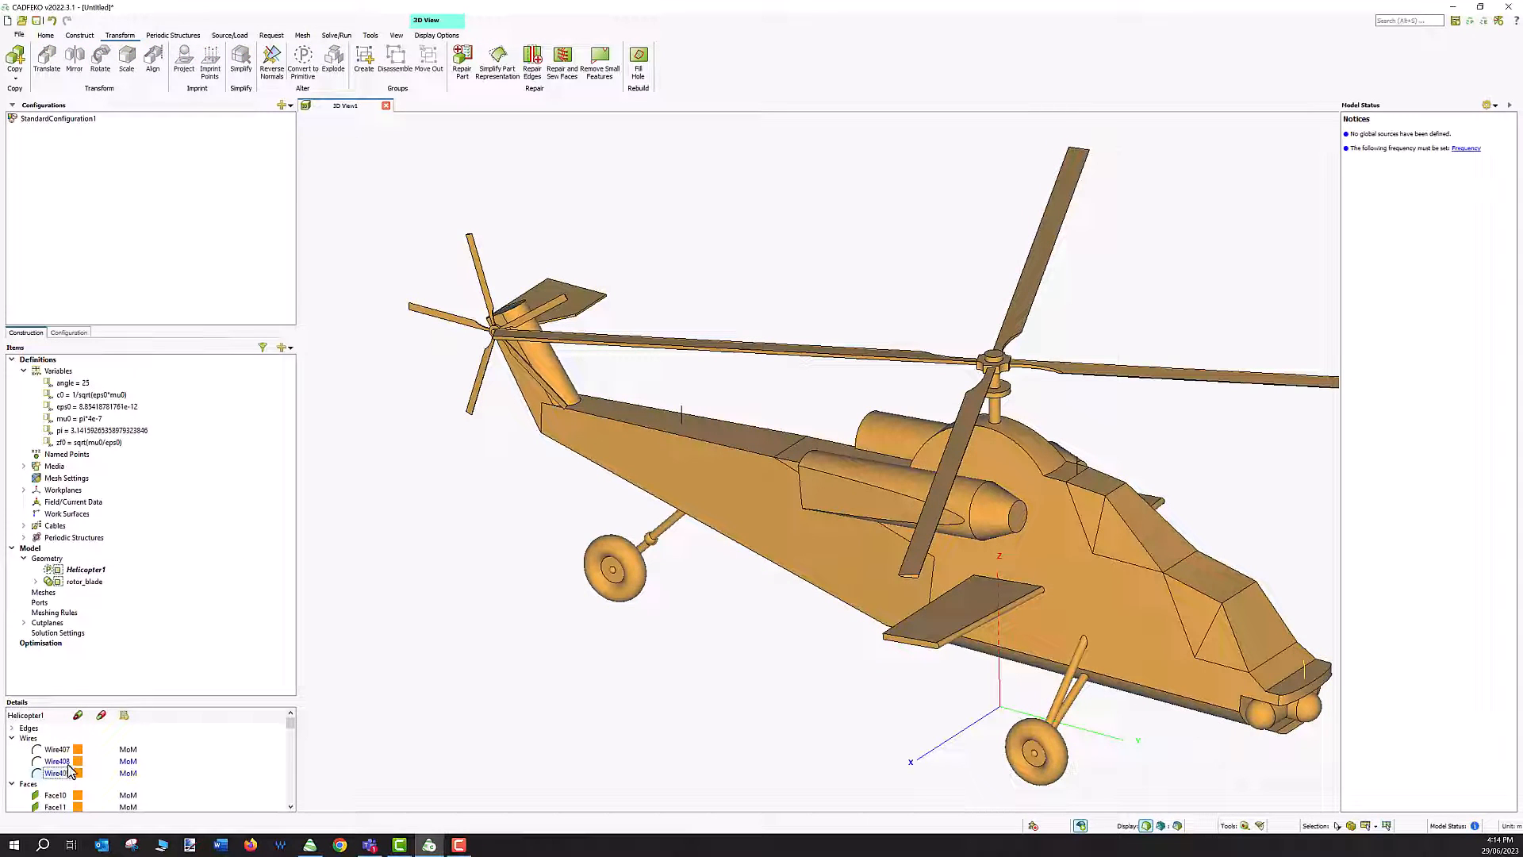
{"action": "left_click", "coordinate": [57, 749], "text": "shift"}
{"action": "key", "text": "Delete"}
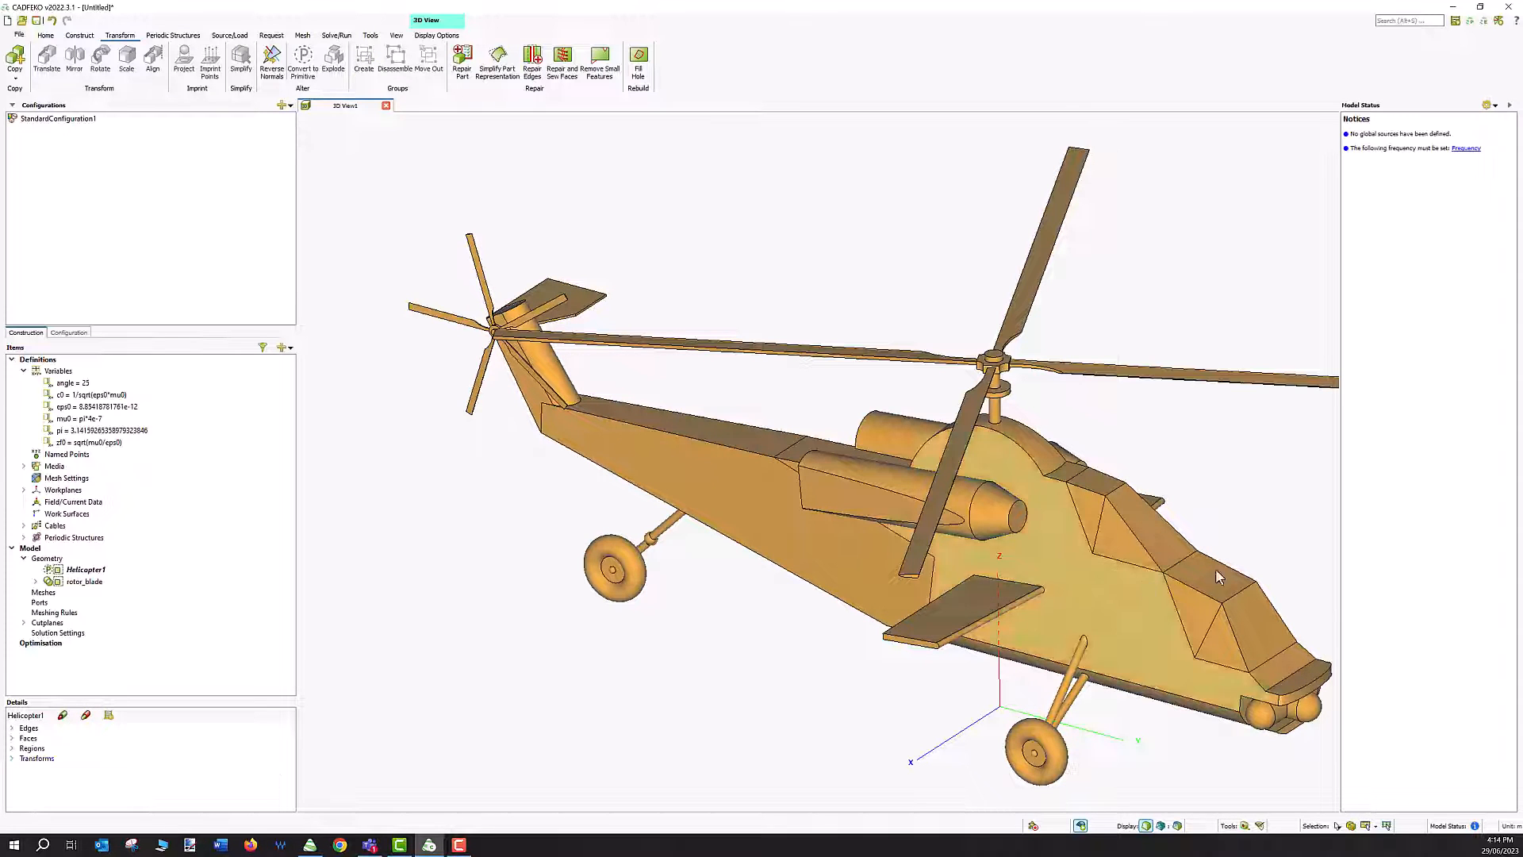
Step: Filter the component library for "mono" and choose the plain Monopole antenna to configure
{"action": "scroll", "coordinate": [1110, 478], "scroll_direction": "up", "scroll_amount": 5}
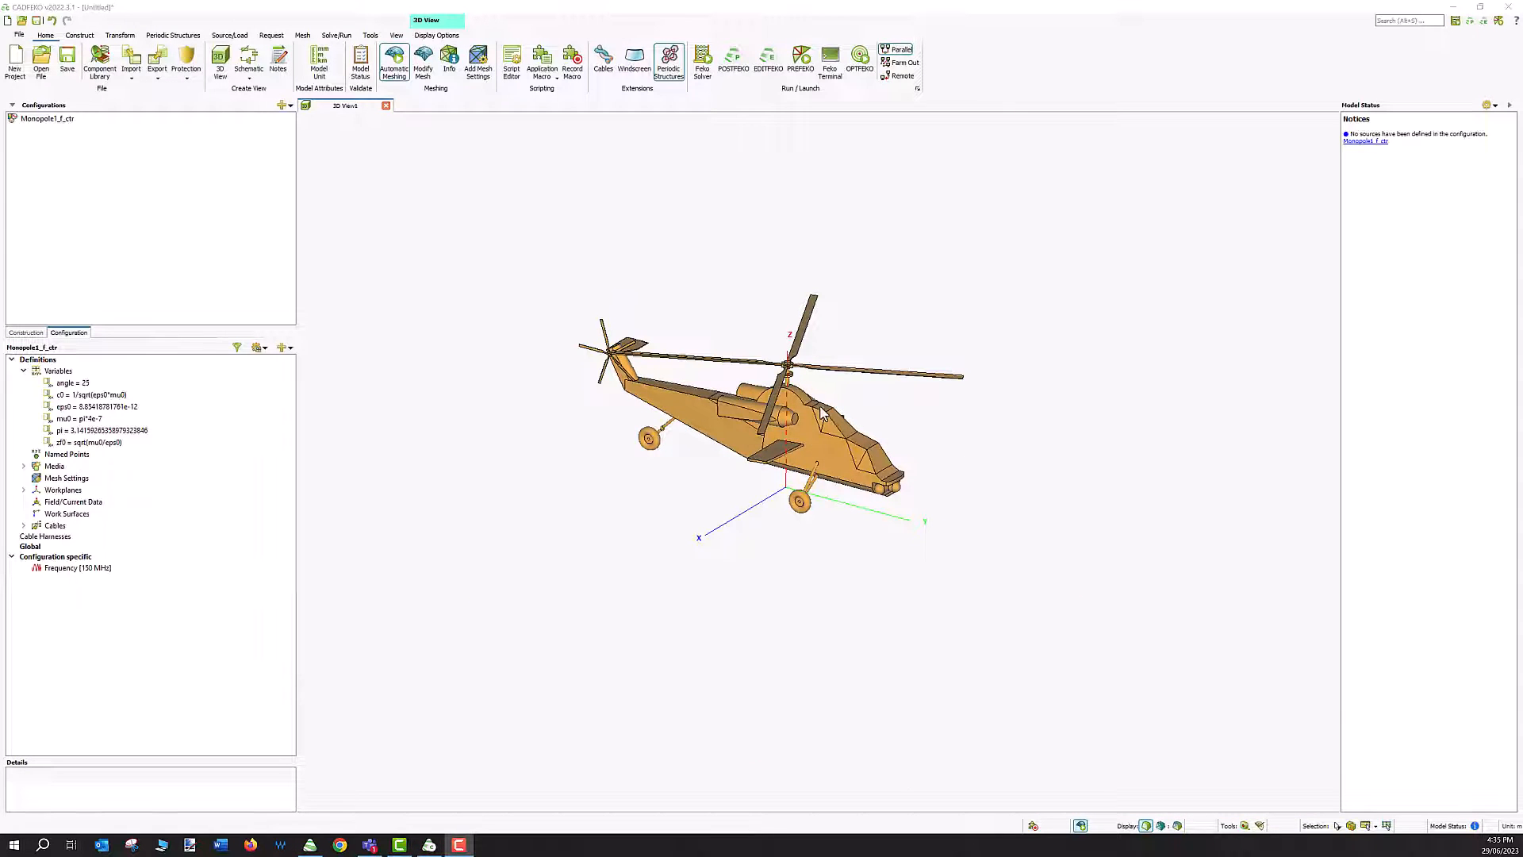
{"action": "scroll", "coordinate": [826, 416], "scroll_direction": "up", "scroll_amount": 4}
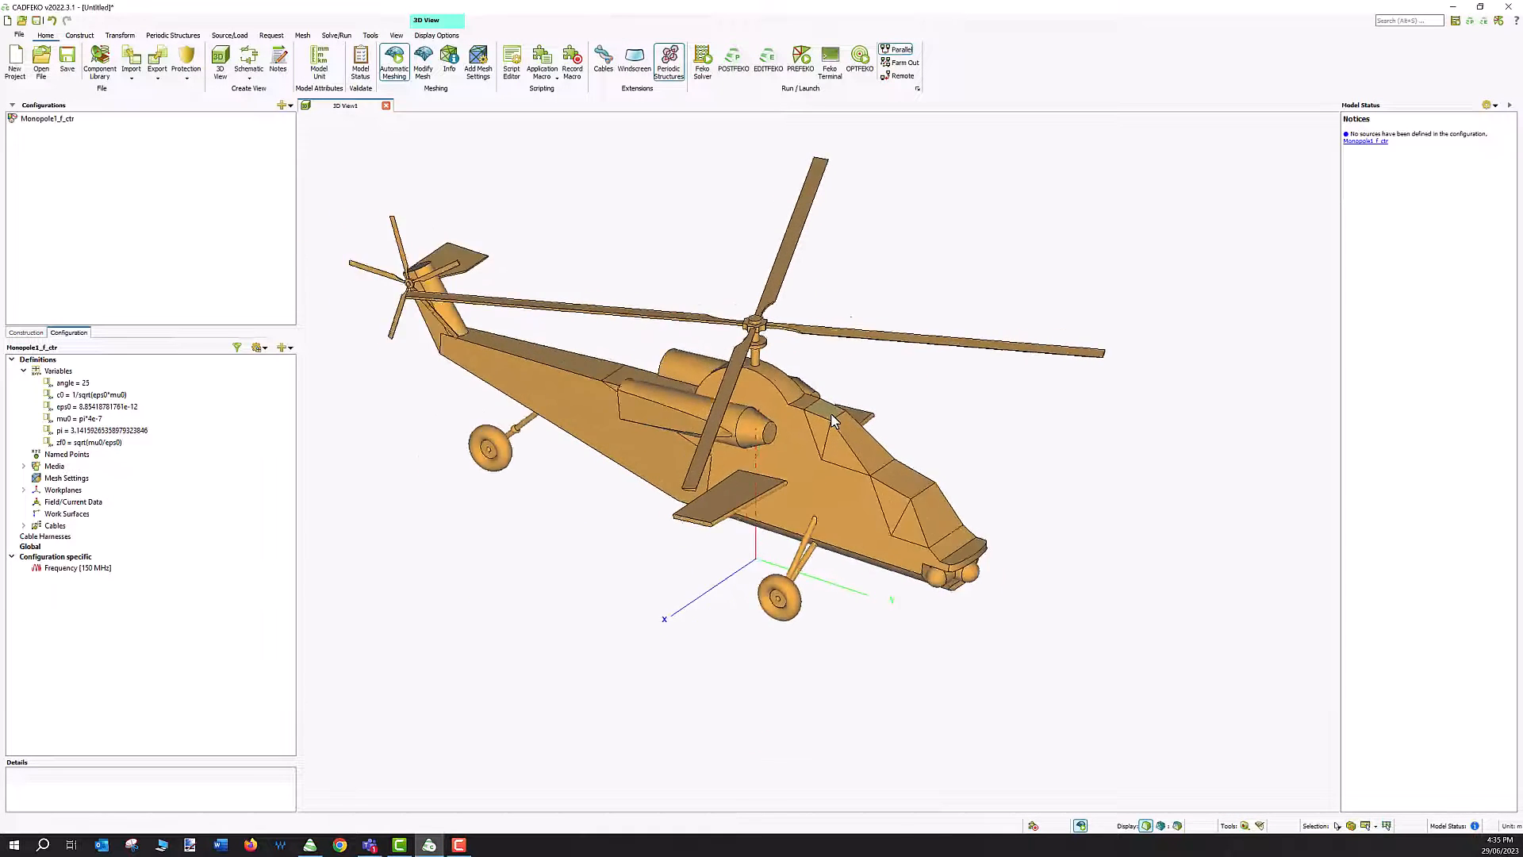
{"action": "scroll", "coordinate": [833, 420], "scroll_direction": "down", "scroll_amount": 4}
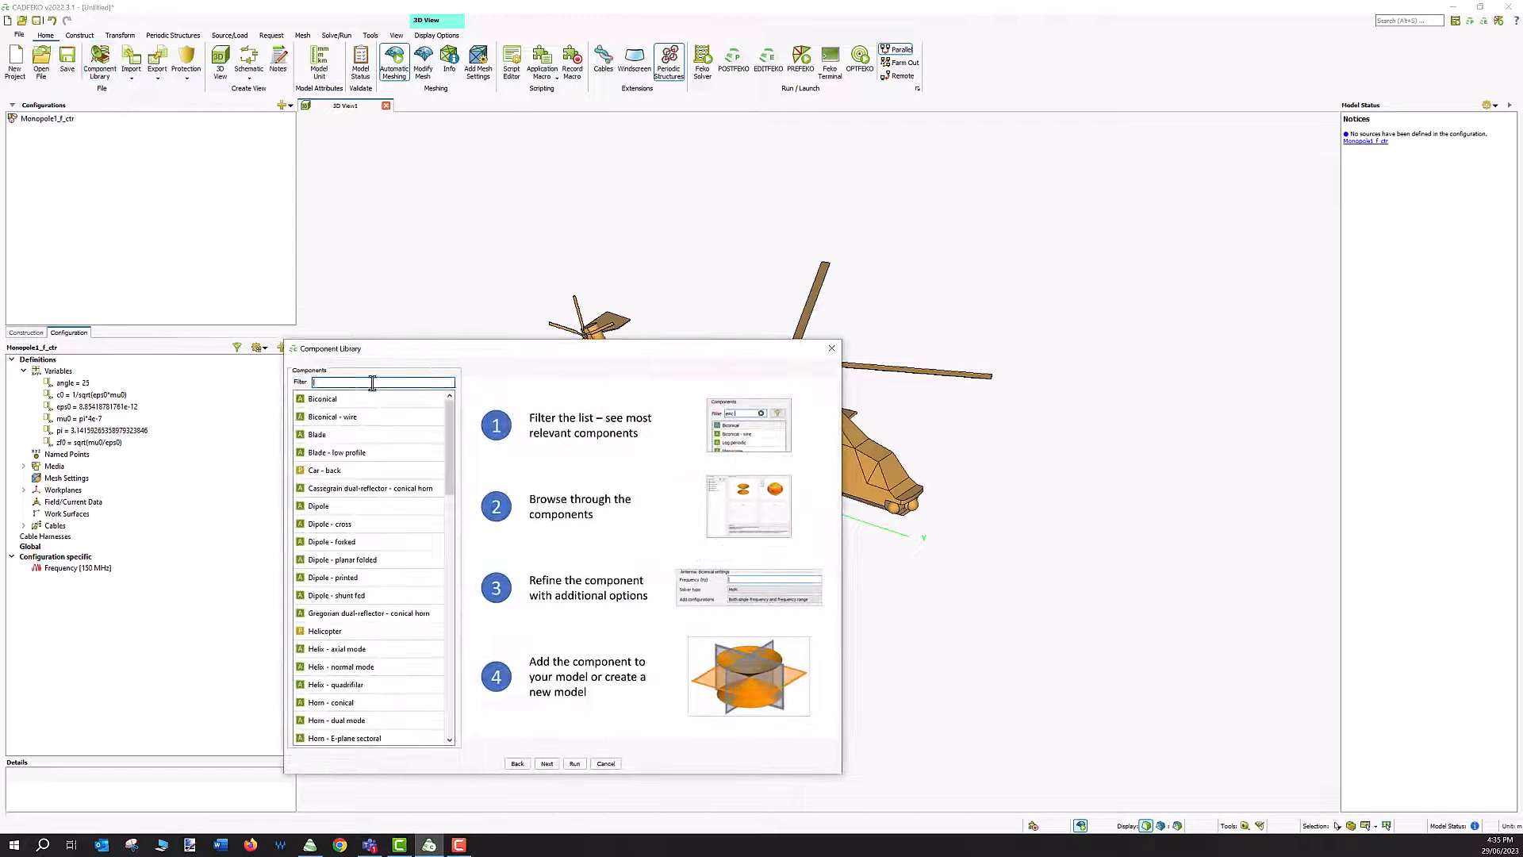
{"action": "type", "text": "mono"}
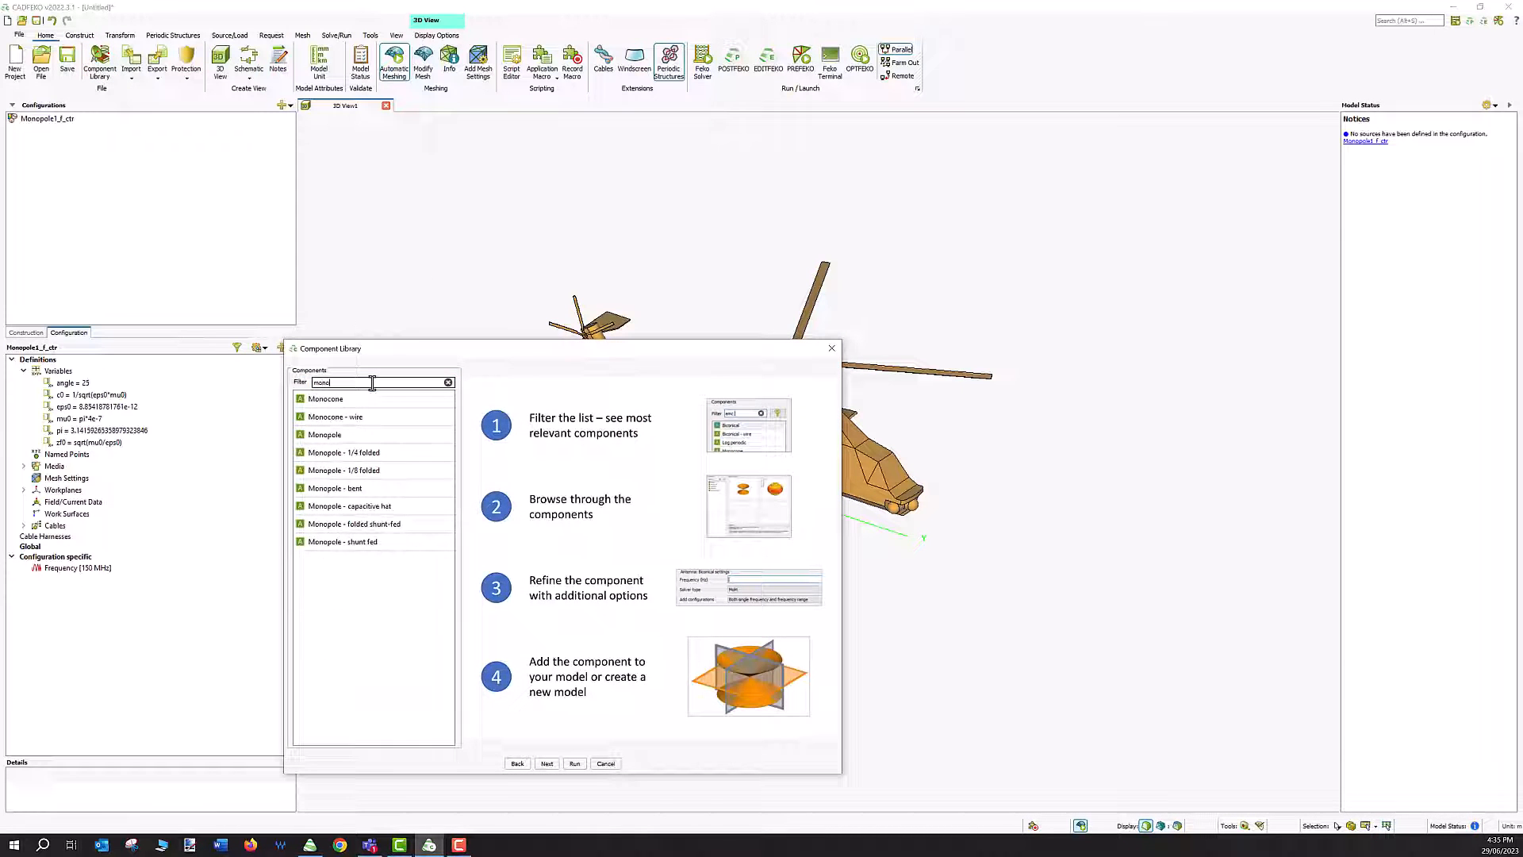
{"action": "left_click", "coordinate": [351, 436]}
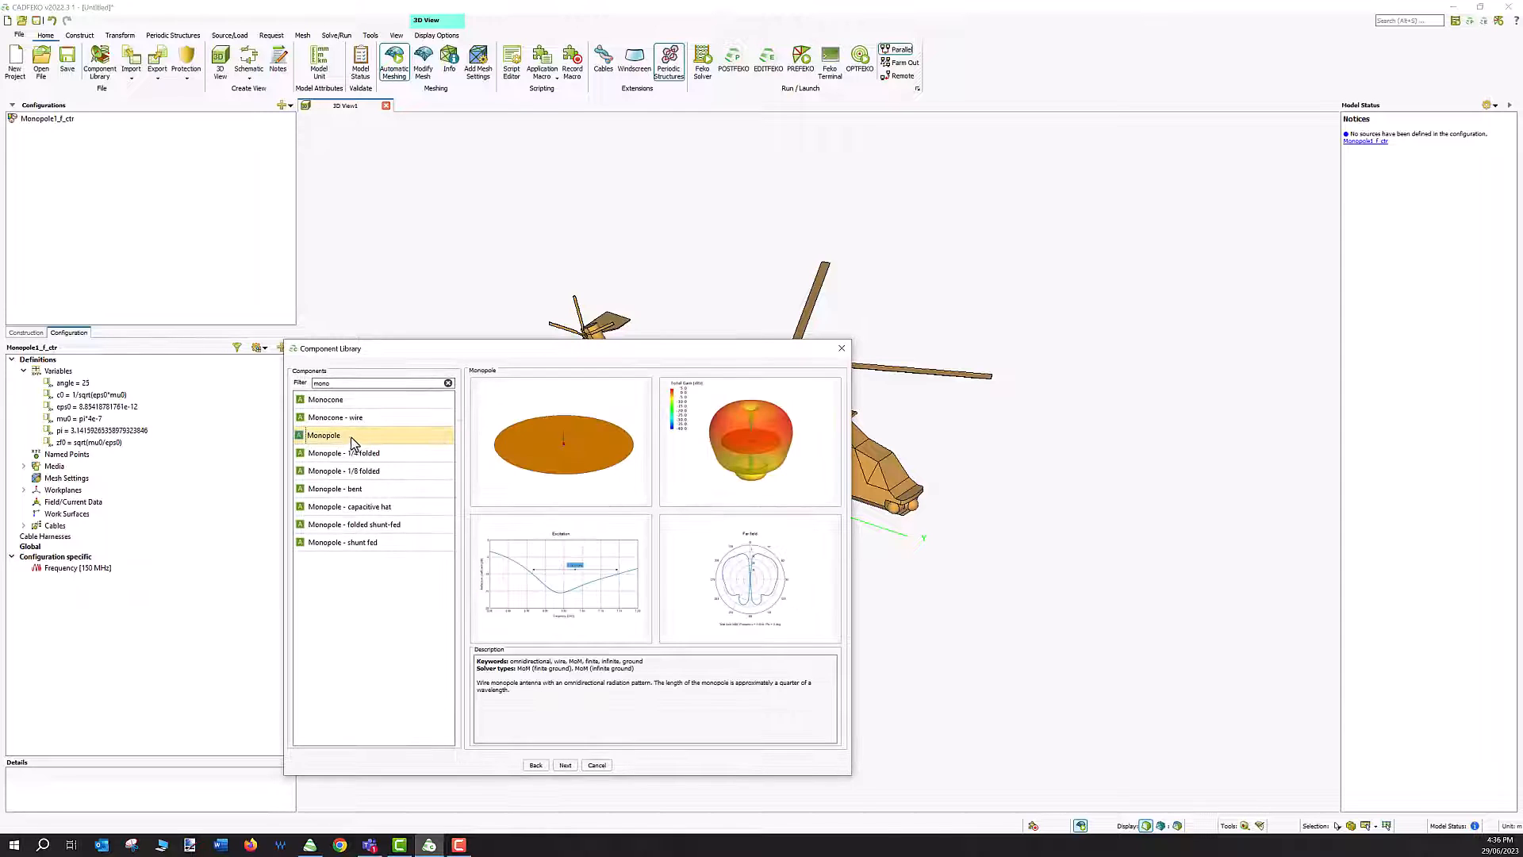
{"action": "left_click", "coordinate": [564, 765]}
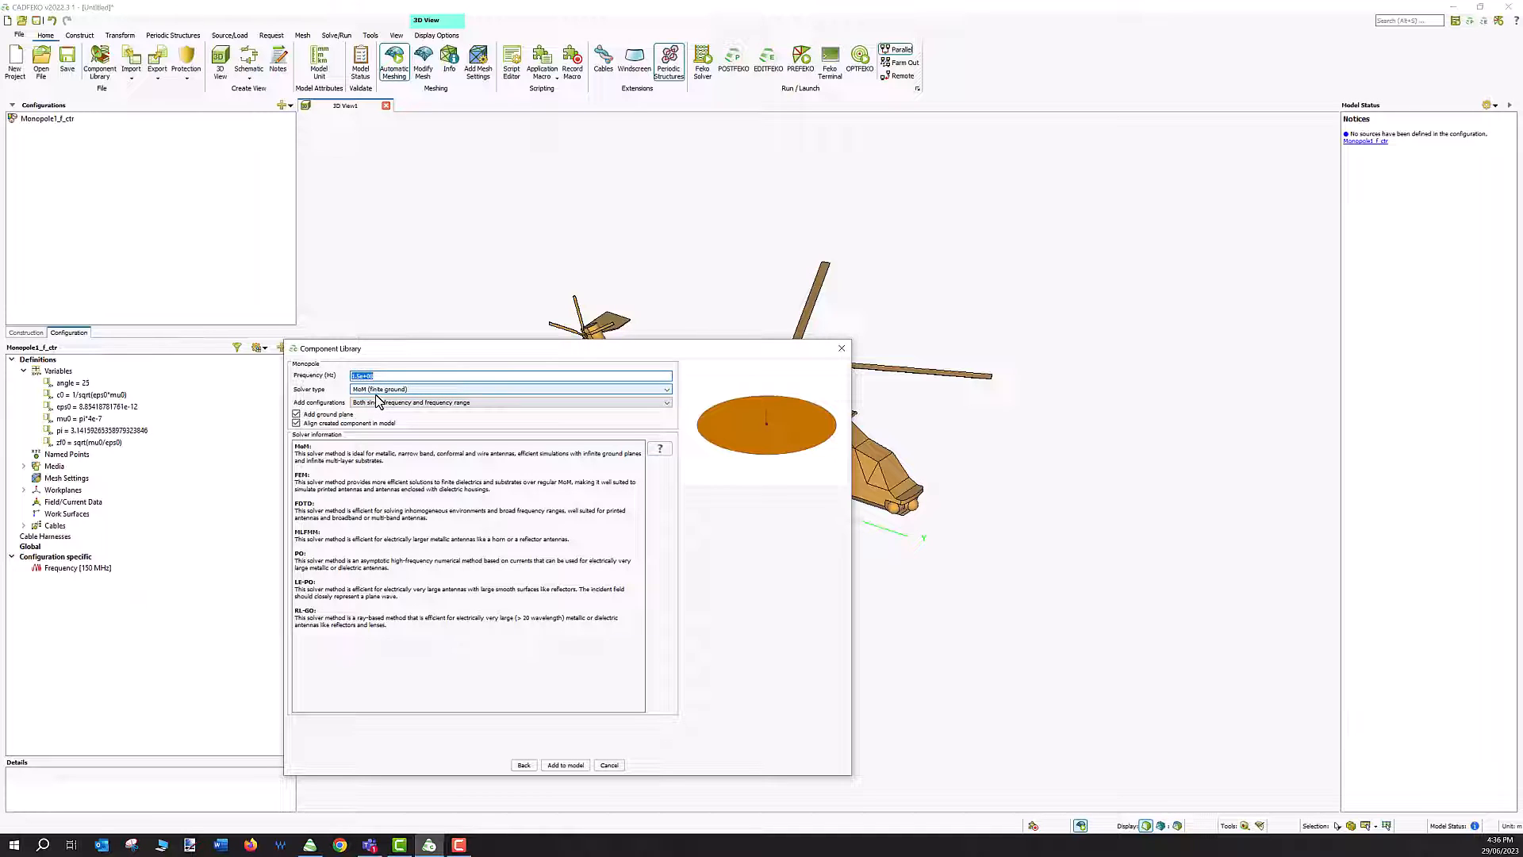
Step: Set the monopole's frequency to 150e6 Hz, choose the Single frequency configuration option and add the antenna to the model
{"action": "type", "text": "150e6"}
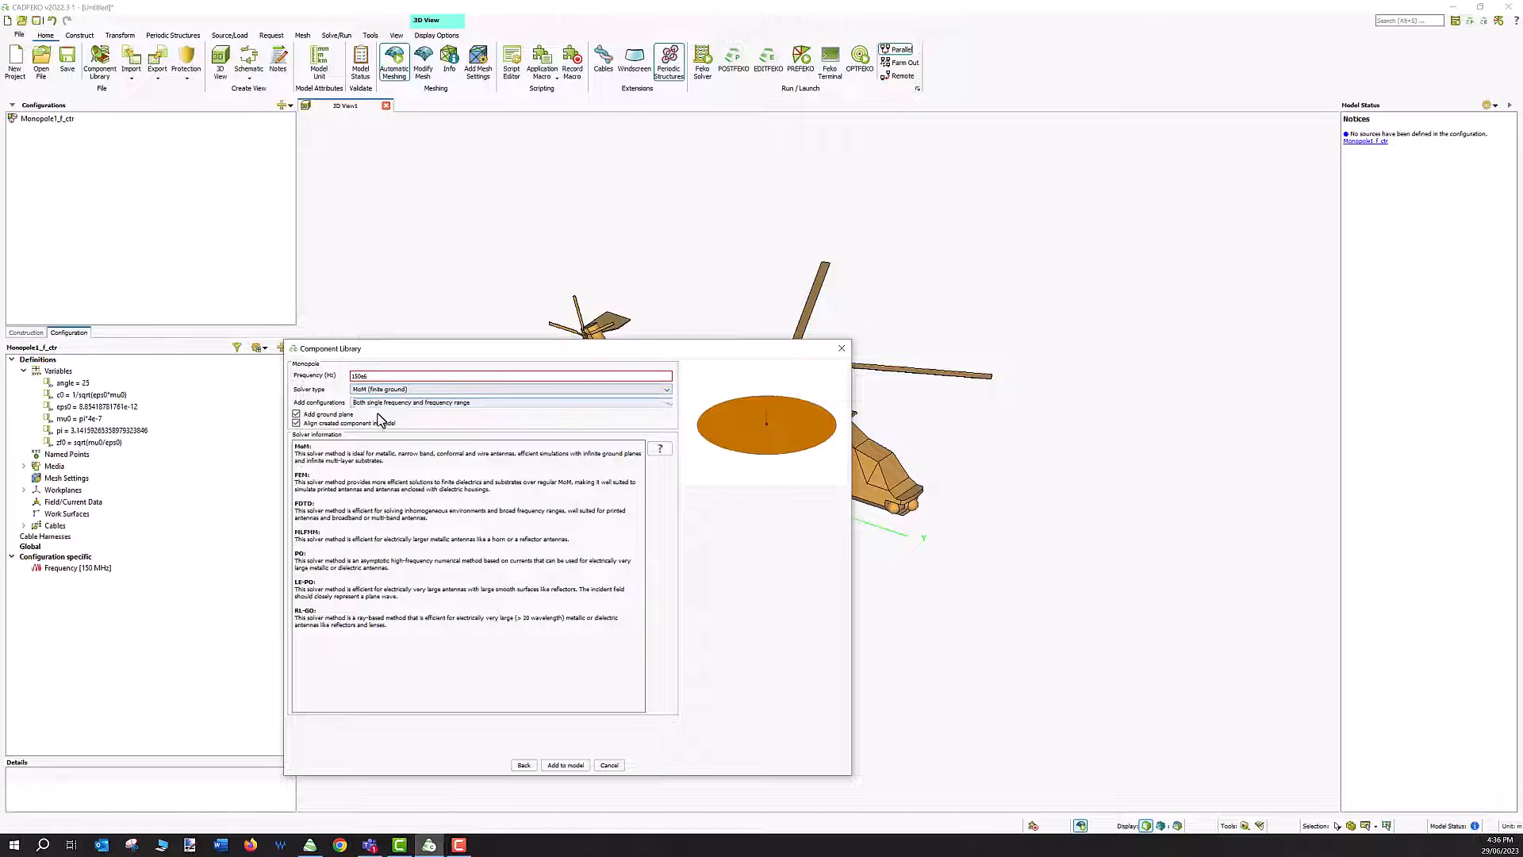
{"action": "left_click", "coordinate": [380, 403]}
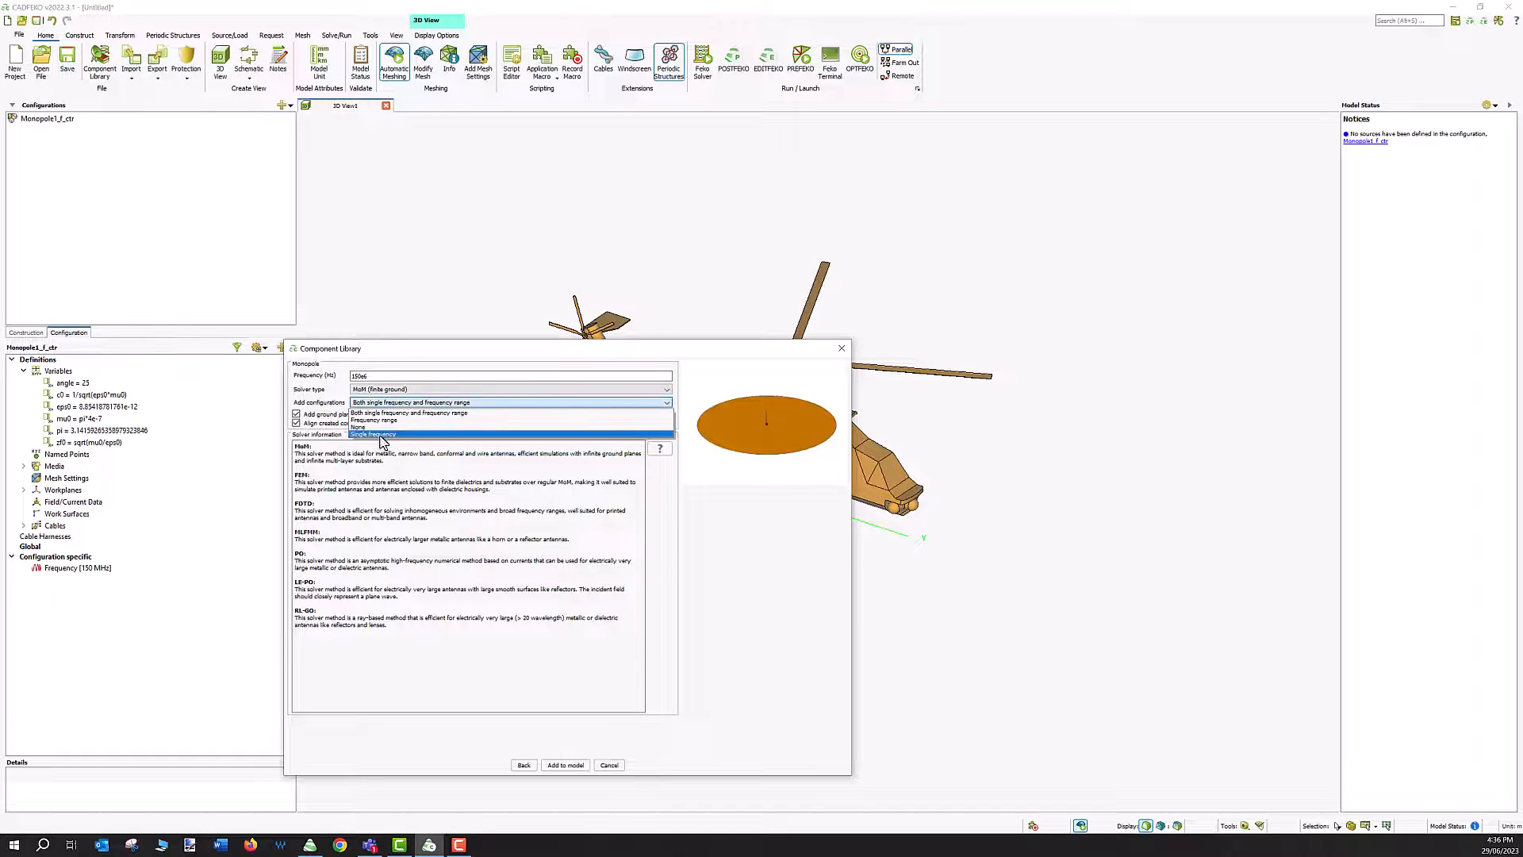
{"action": "left_click", "coordinate": [382, 435]}
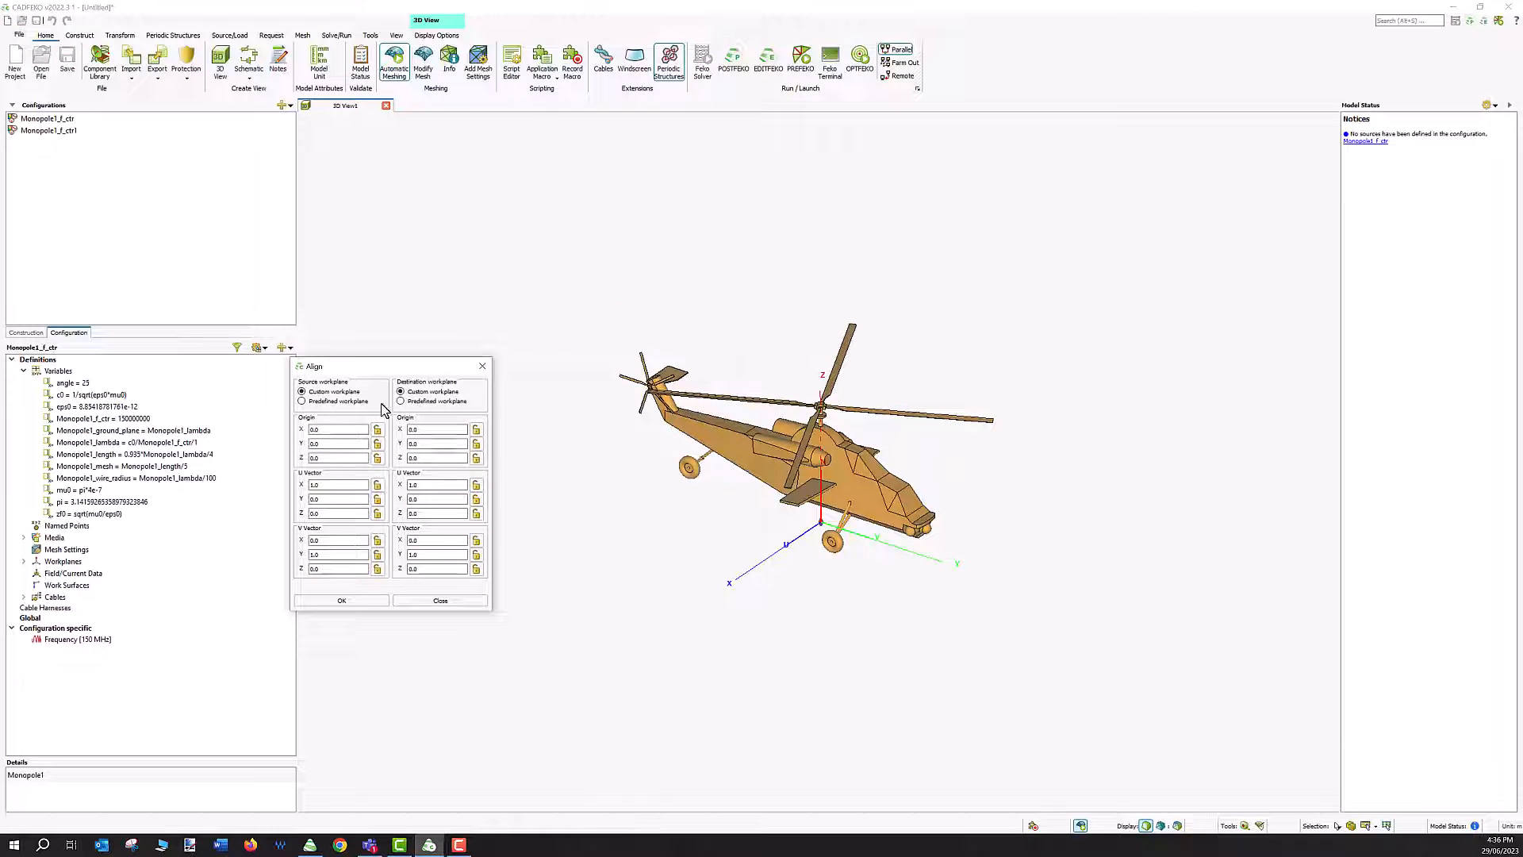
Step: Align the monopole by snapping its destination workplane to the centre of the flat roof face just behind the cockpit windscreen
{"action": "left_click", "coordinate": [420, 429]}
{"action": "scroll", "coordinate": [868, 439], "scroll_direction": "up", "scroll_amount": 5}
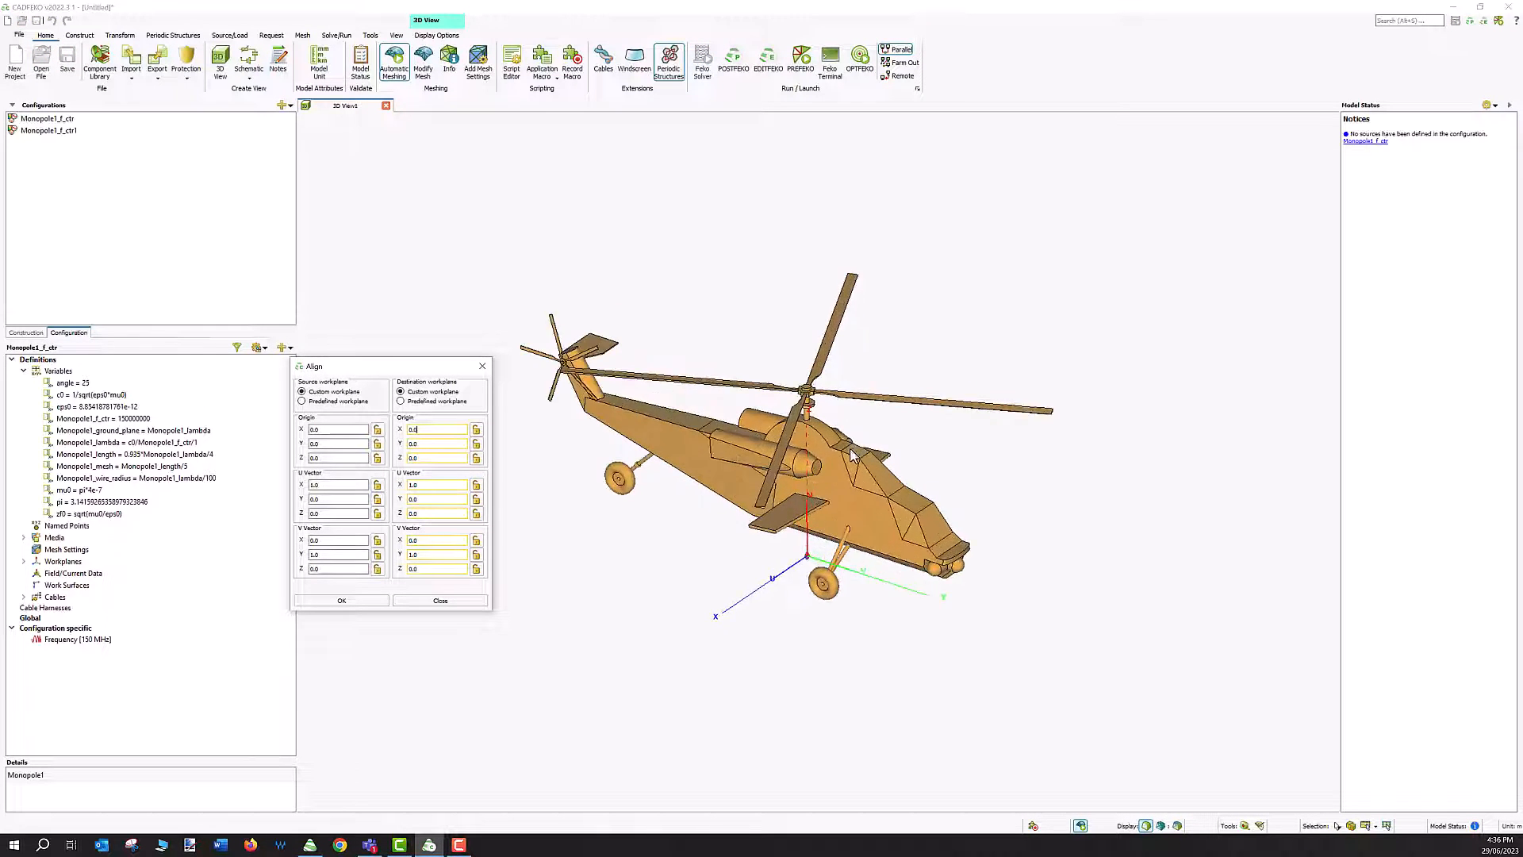
{"action": "left_click", "coordinate": [872, 451]}
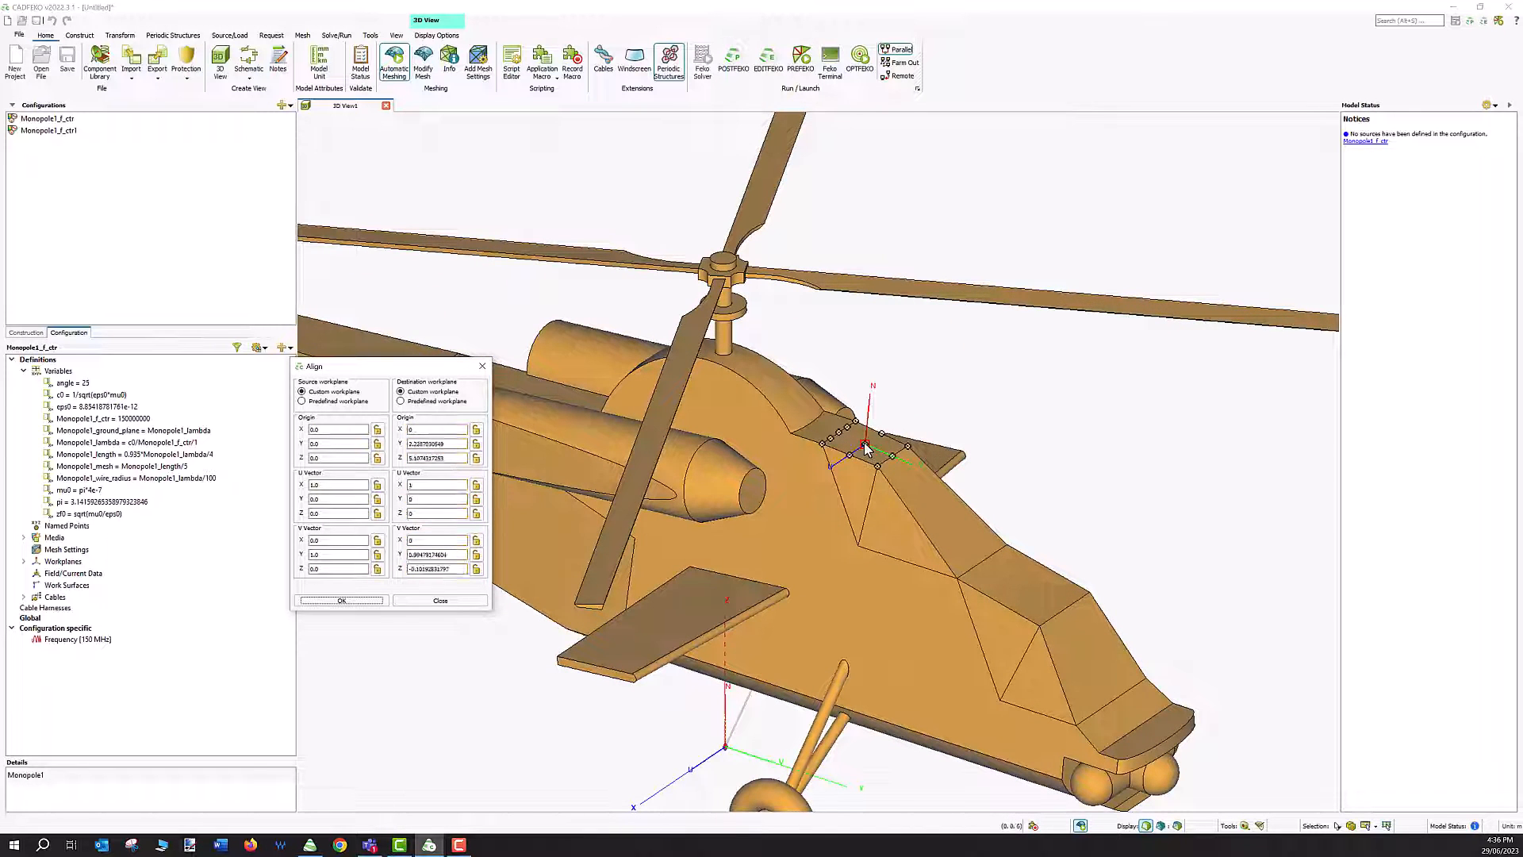
{"action": "left_click", "coordinate": [323, 602]}
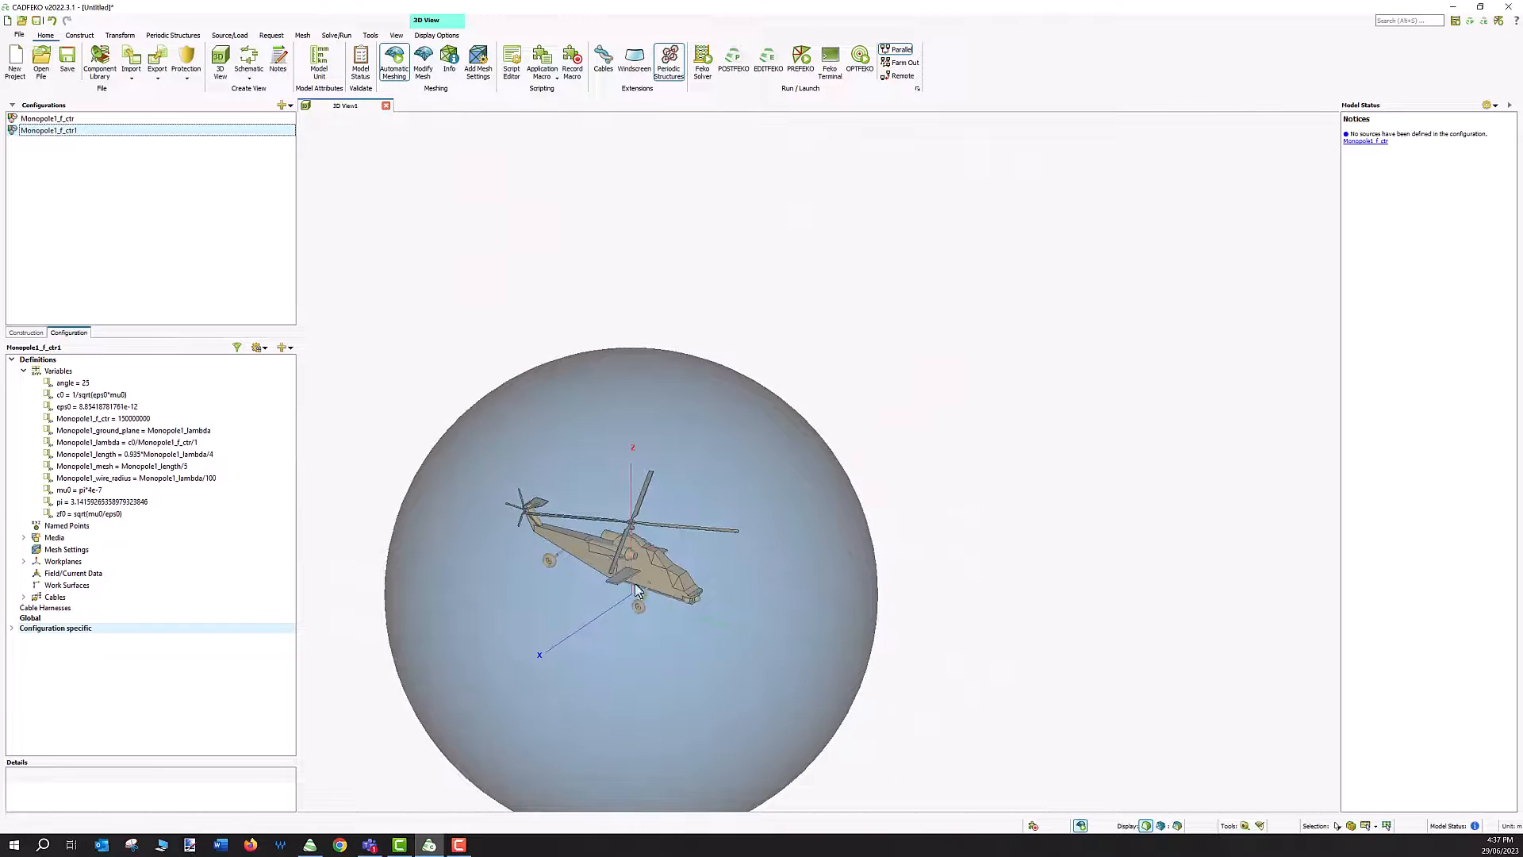
Step: Expand the configuration-specific items, sources and far fields of Monopole1_f_ctr1 to examine them
{"action": "middle_click_drag", "start_coordinate": [638, 584], "coordinate": [738, 466]}
{"action": "scroll", "coordinate": [725, 434], "scroll_direction": "up", "scroll_amount": 1}
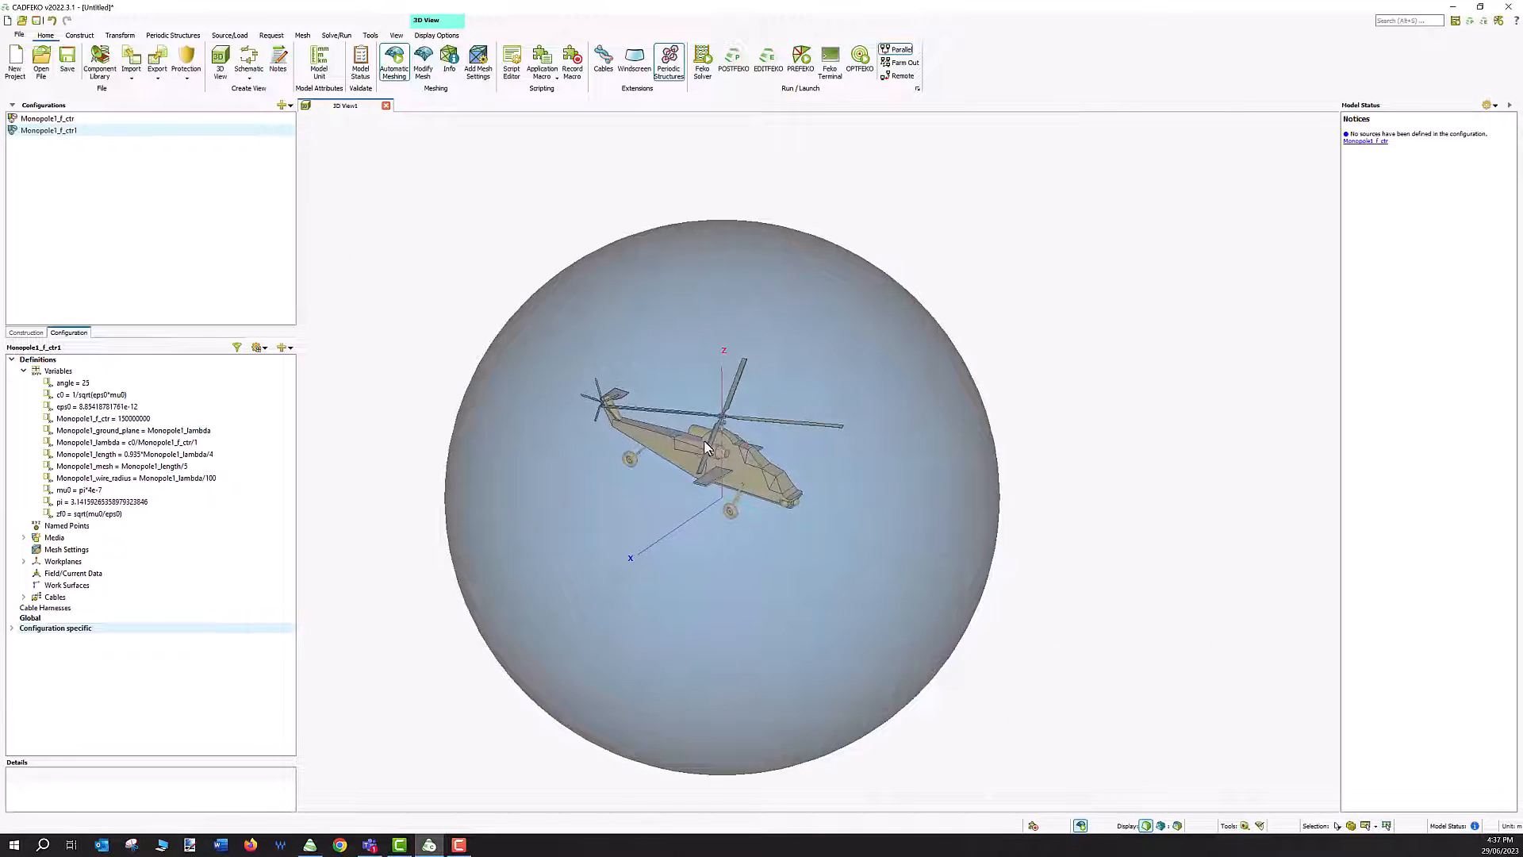
{"action": "left_click", "coordinate": [14, 628]}
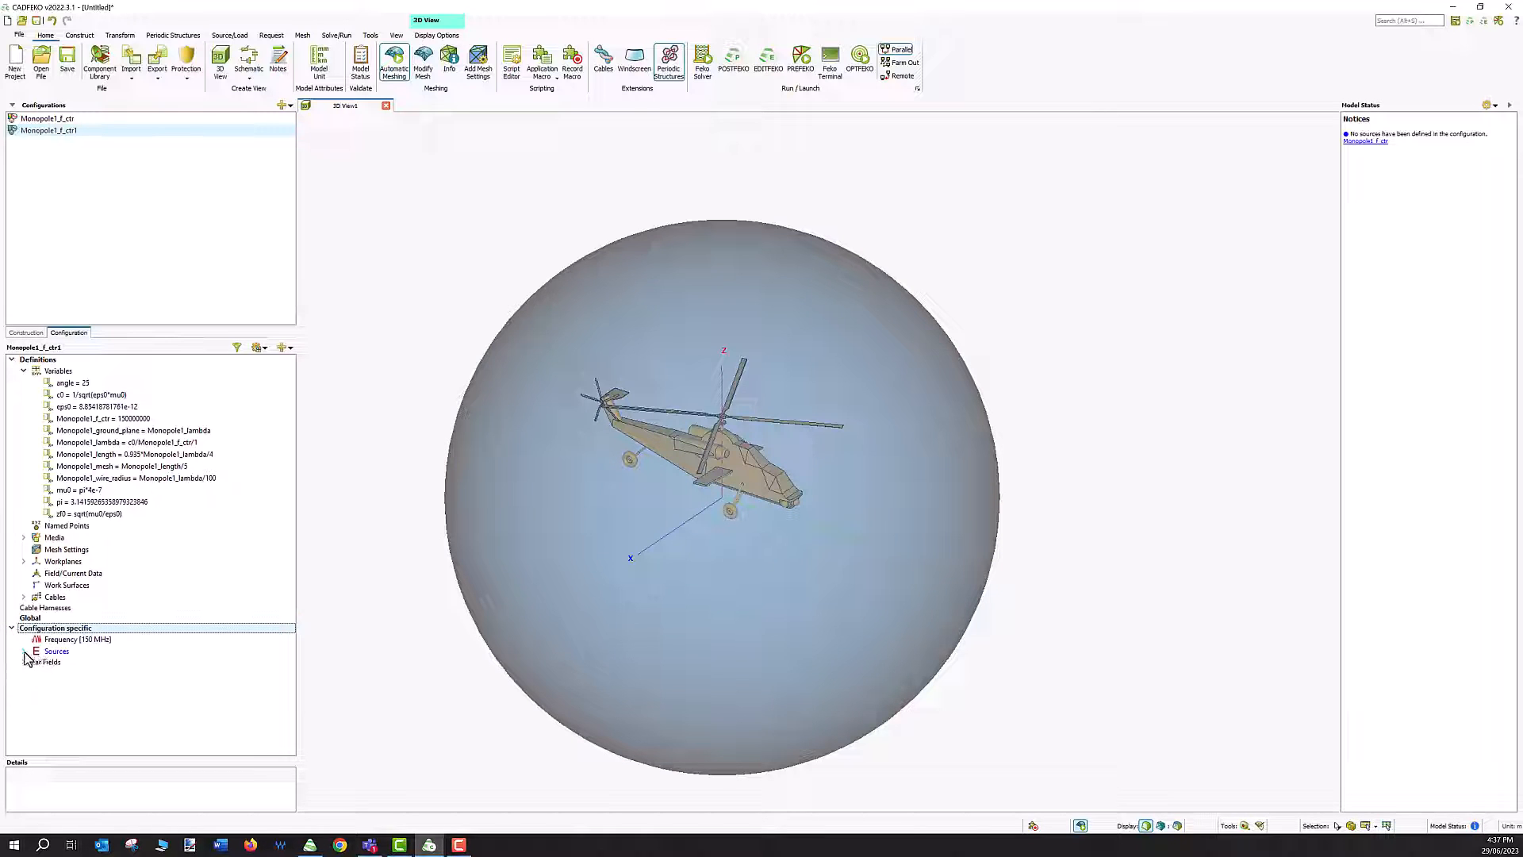
{"action": "left_click", "coordinate": [24, 651]}
{"action": "left_click", "coordinate": [24, 674]}
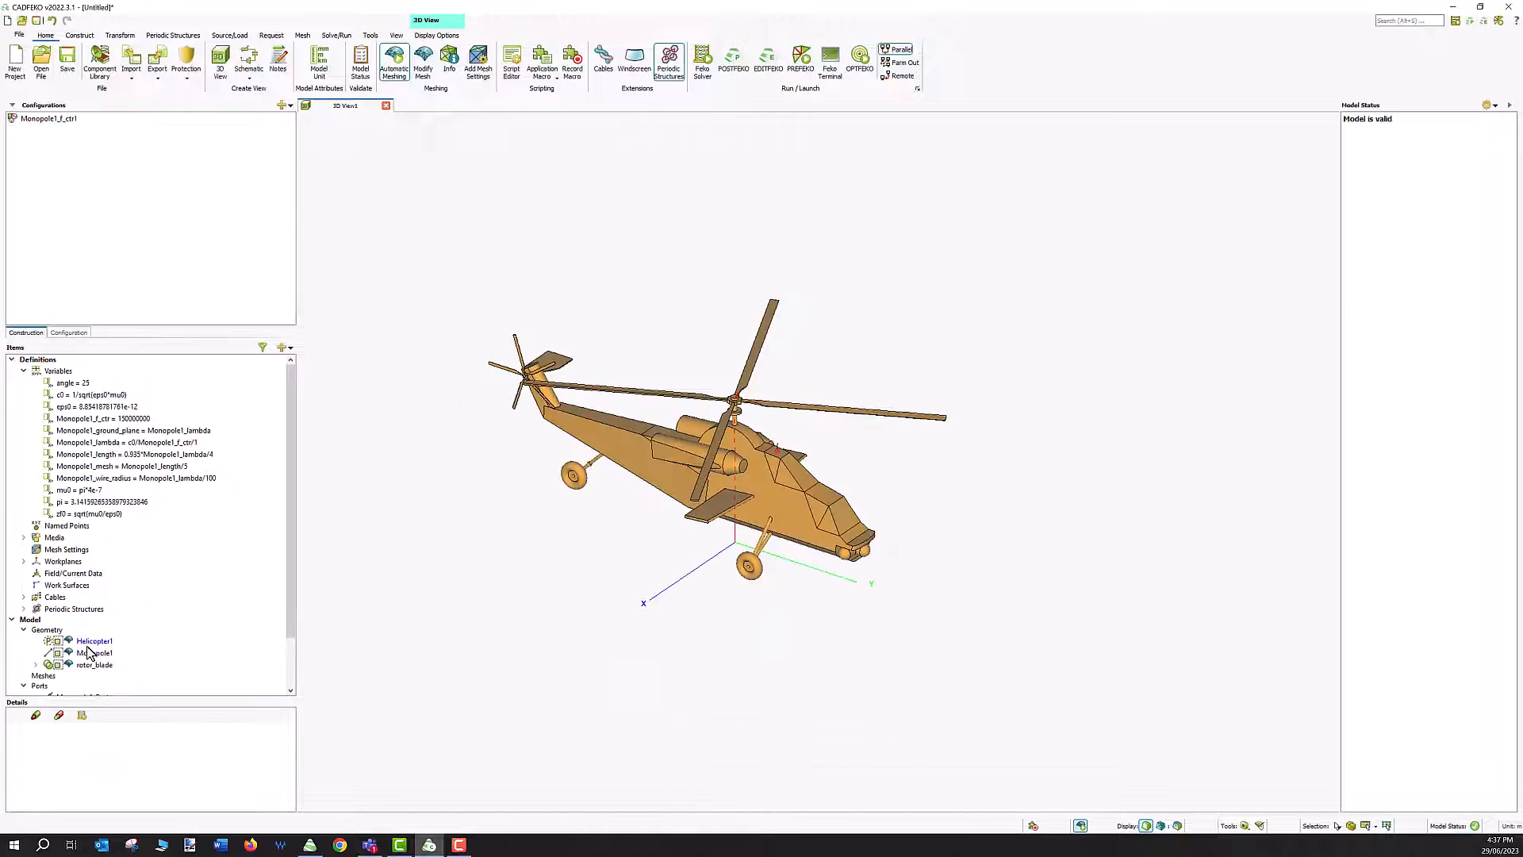
Step: Union Helicopter1, Monopole1 and rotor_blade into a single part
{"action": "left_click", "coordinate": [89, 643]}
{"action": "left_click", "coordinate": [94, 665], "text": "ctrl"}
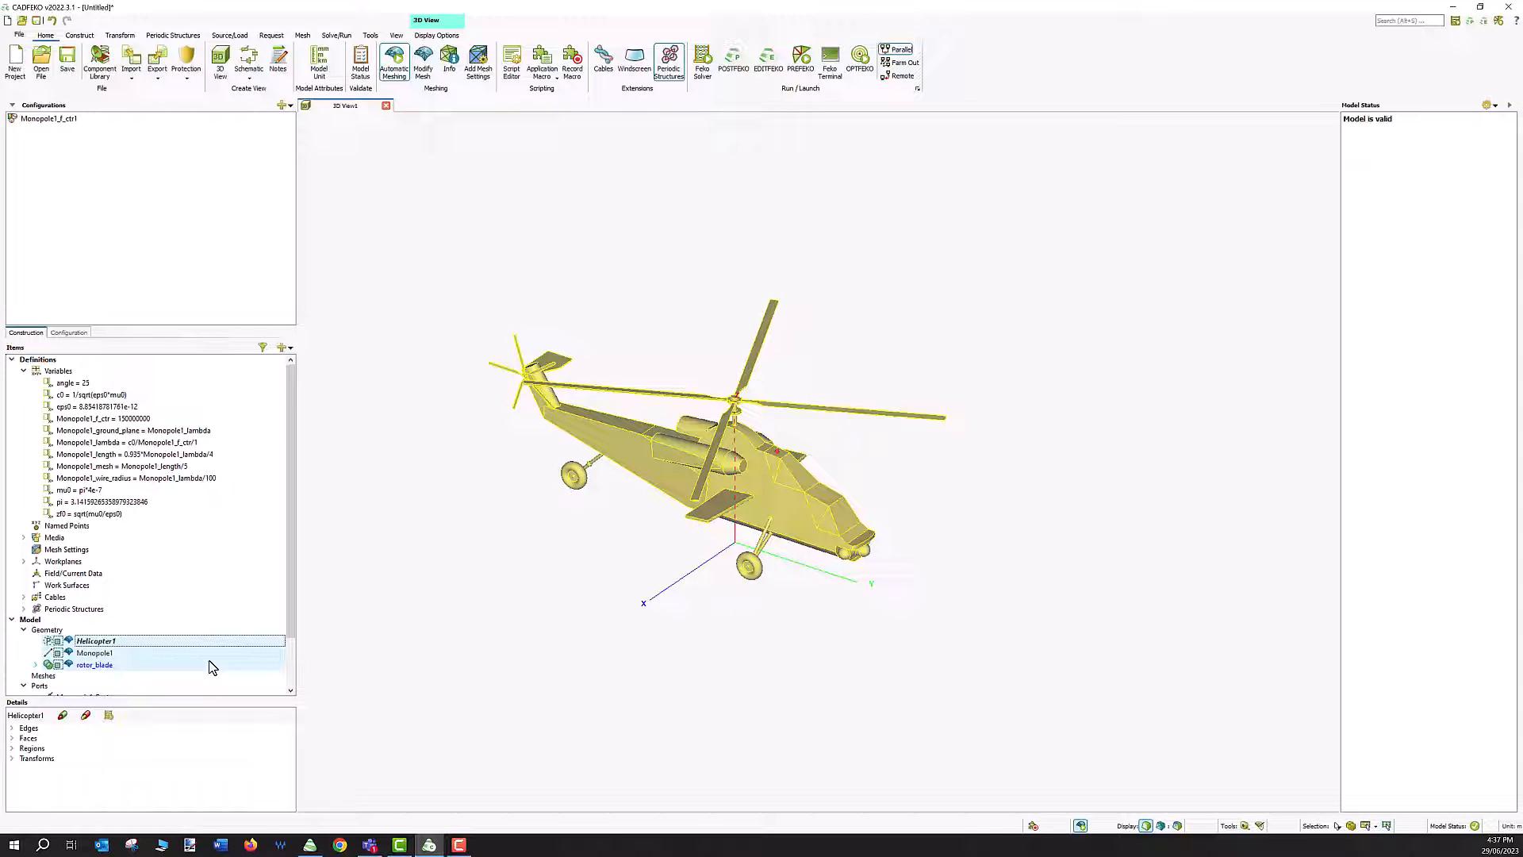
{"action": "key", "text": "u"}
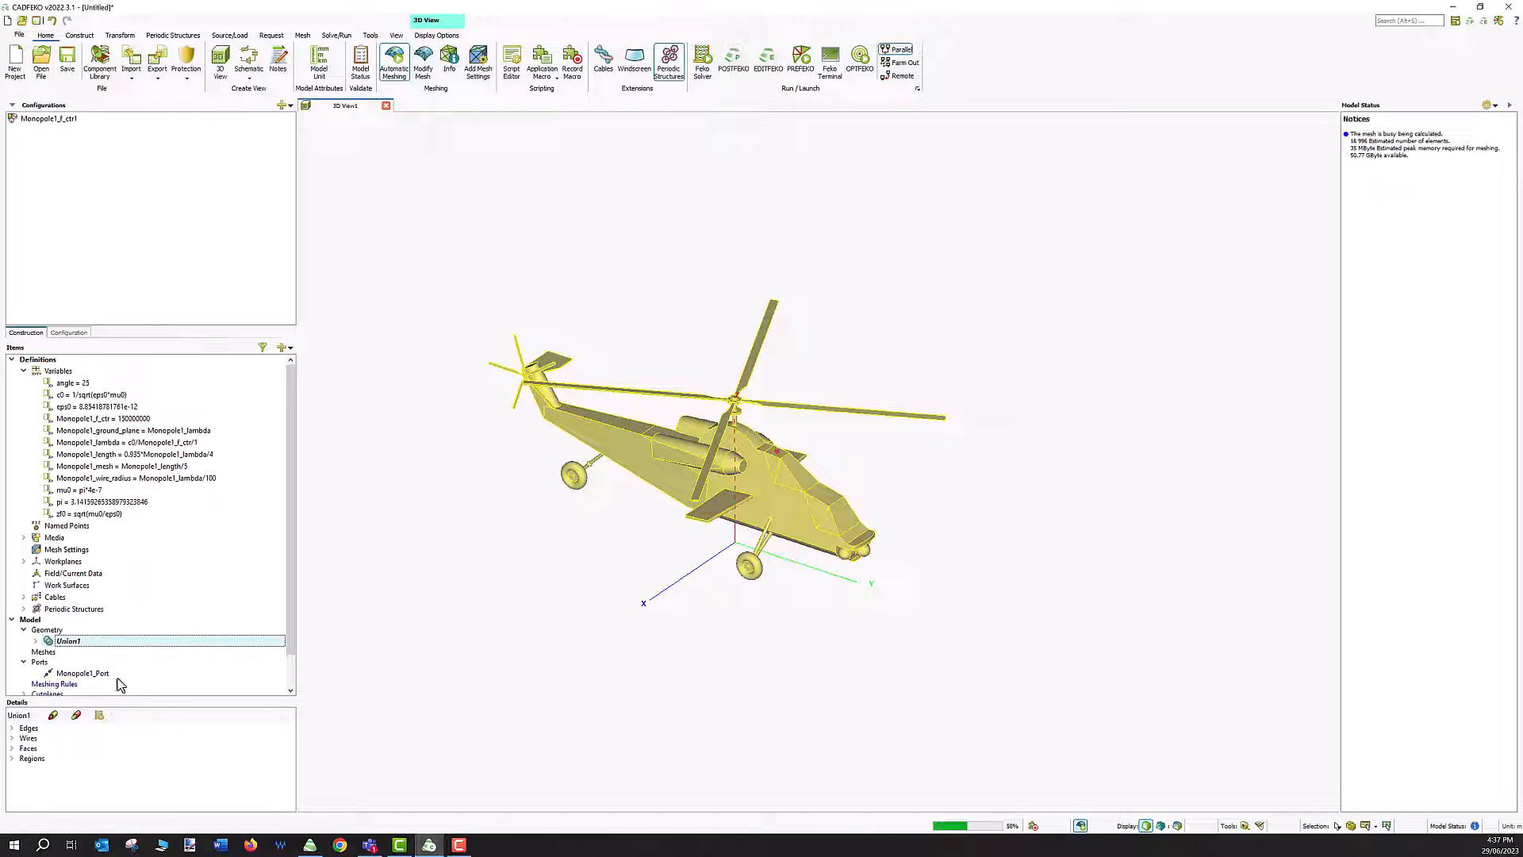
Step: Set the angle variable's expression to 10
{"action": "double_click", "coordinate": [84, 384]}
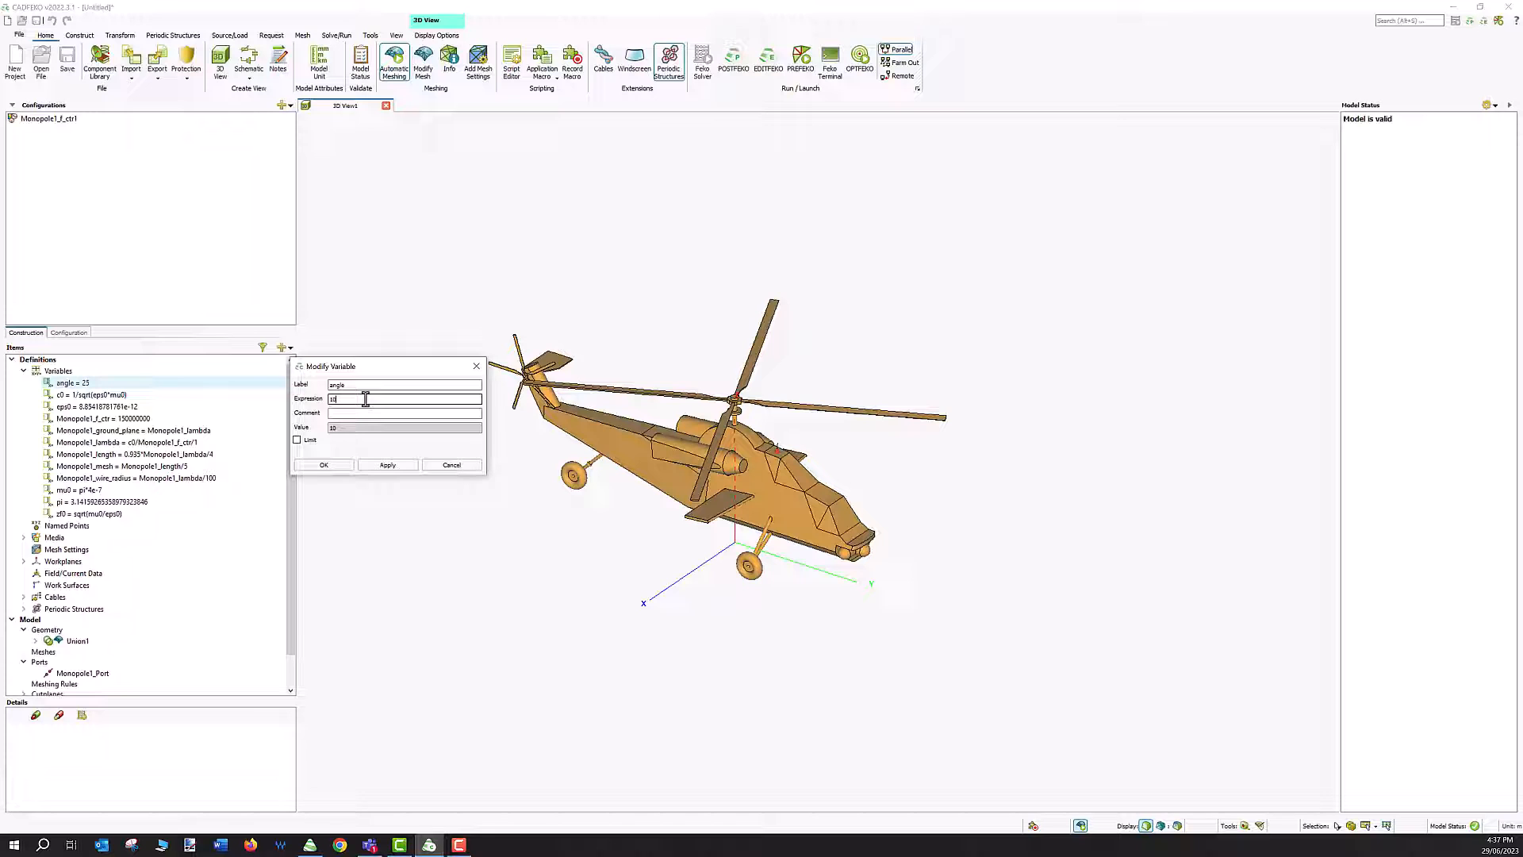
{"action": "key", "text": "Return"}
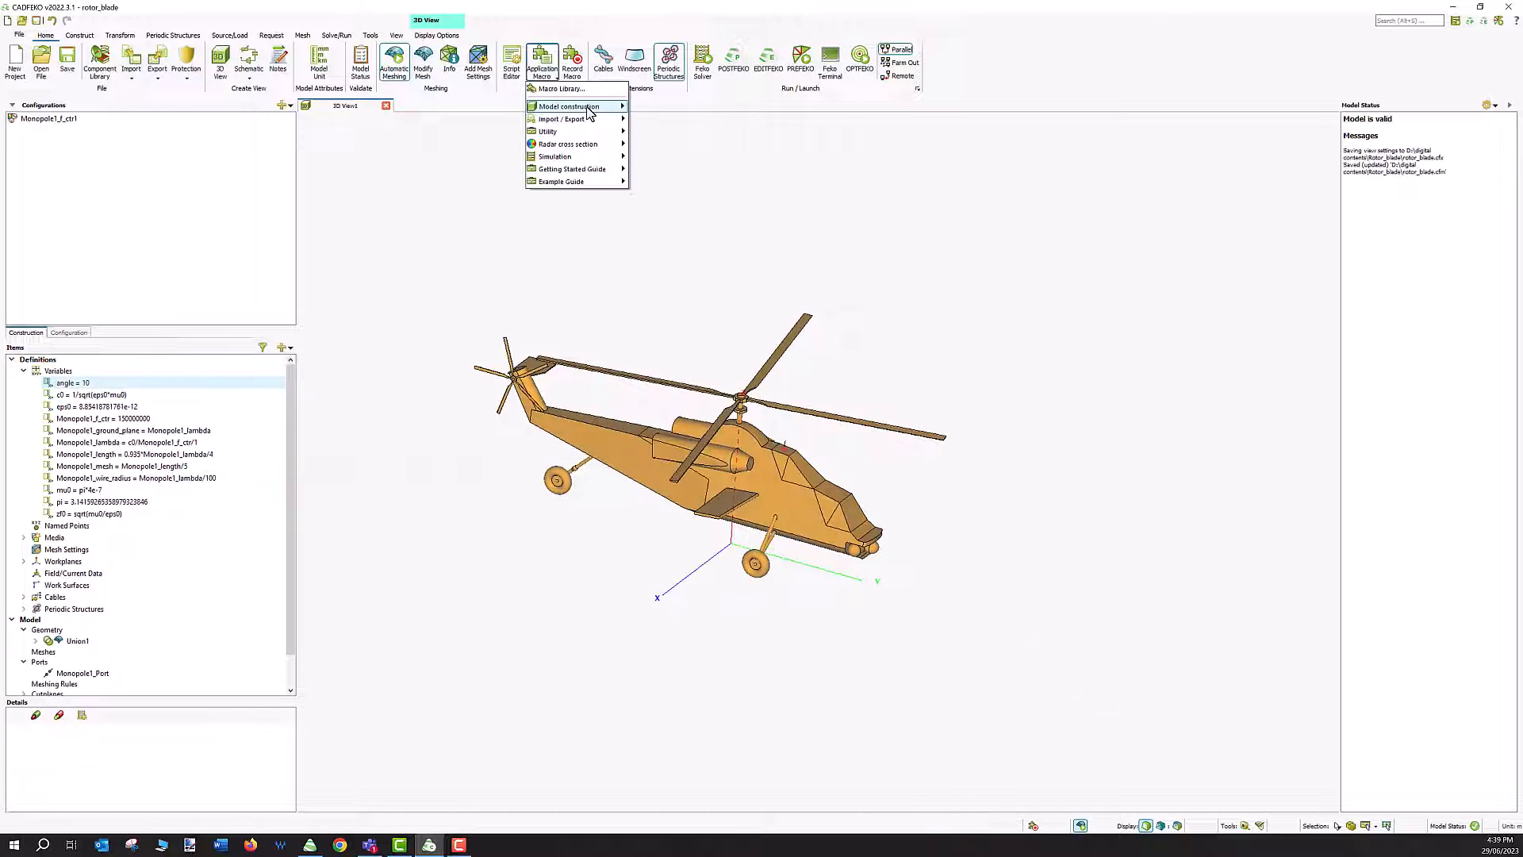
Step: Start a parameter sweep on the angle variable using List of permutations as the input type
{"action": "mouse_move", "coordinate": [603, 106]}
{"action": "left_click", "coordinate": [673, 108]}
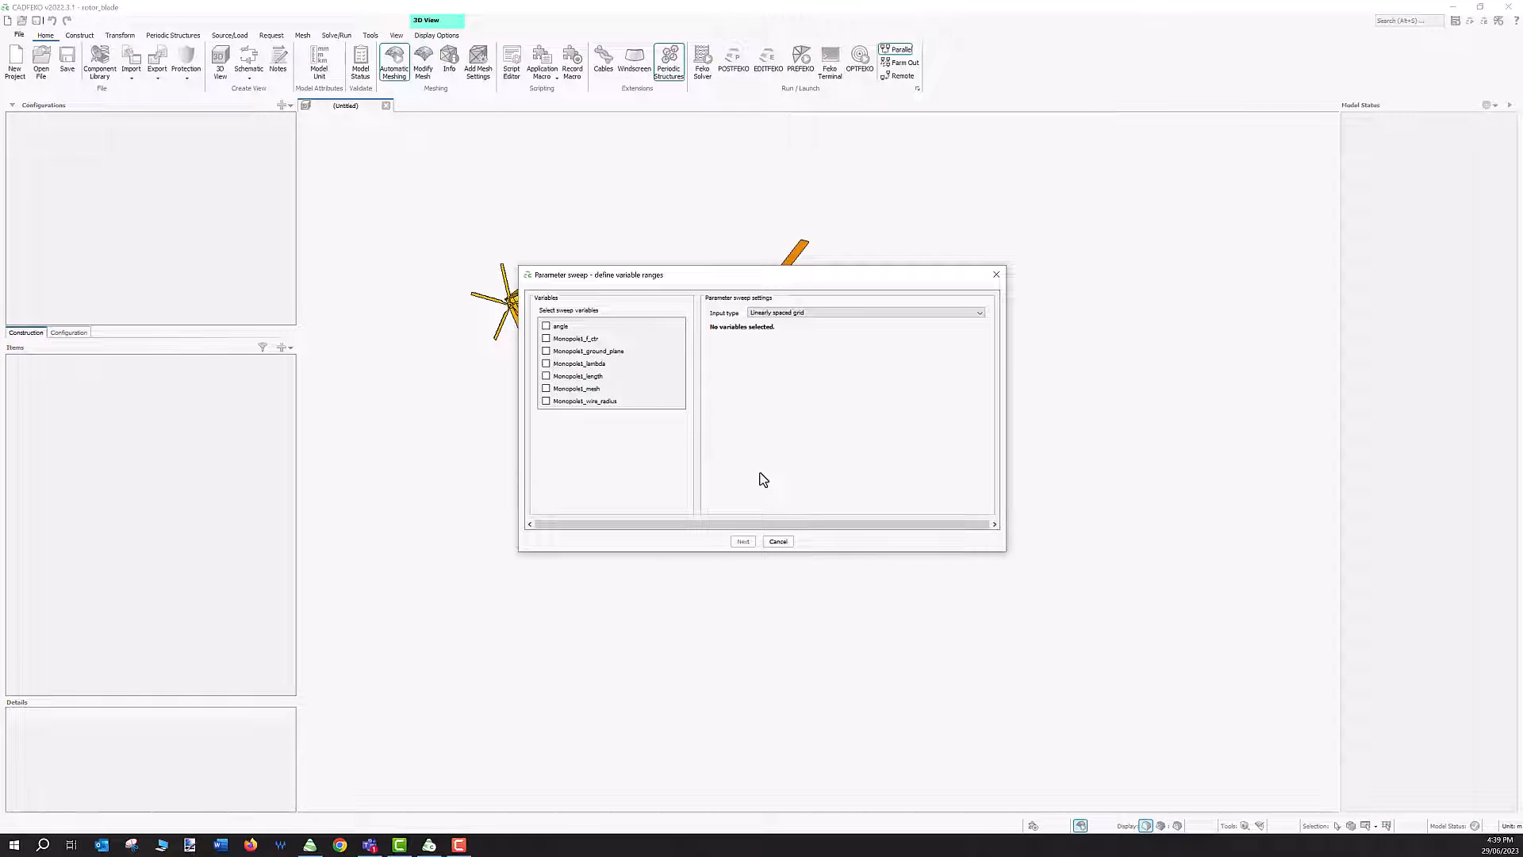
{"action": "left_click", "coordinate": [546, 326]}
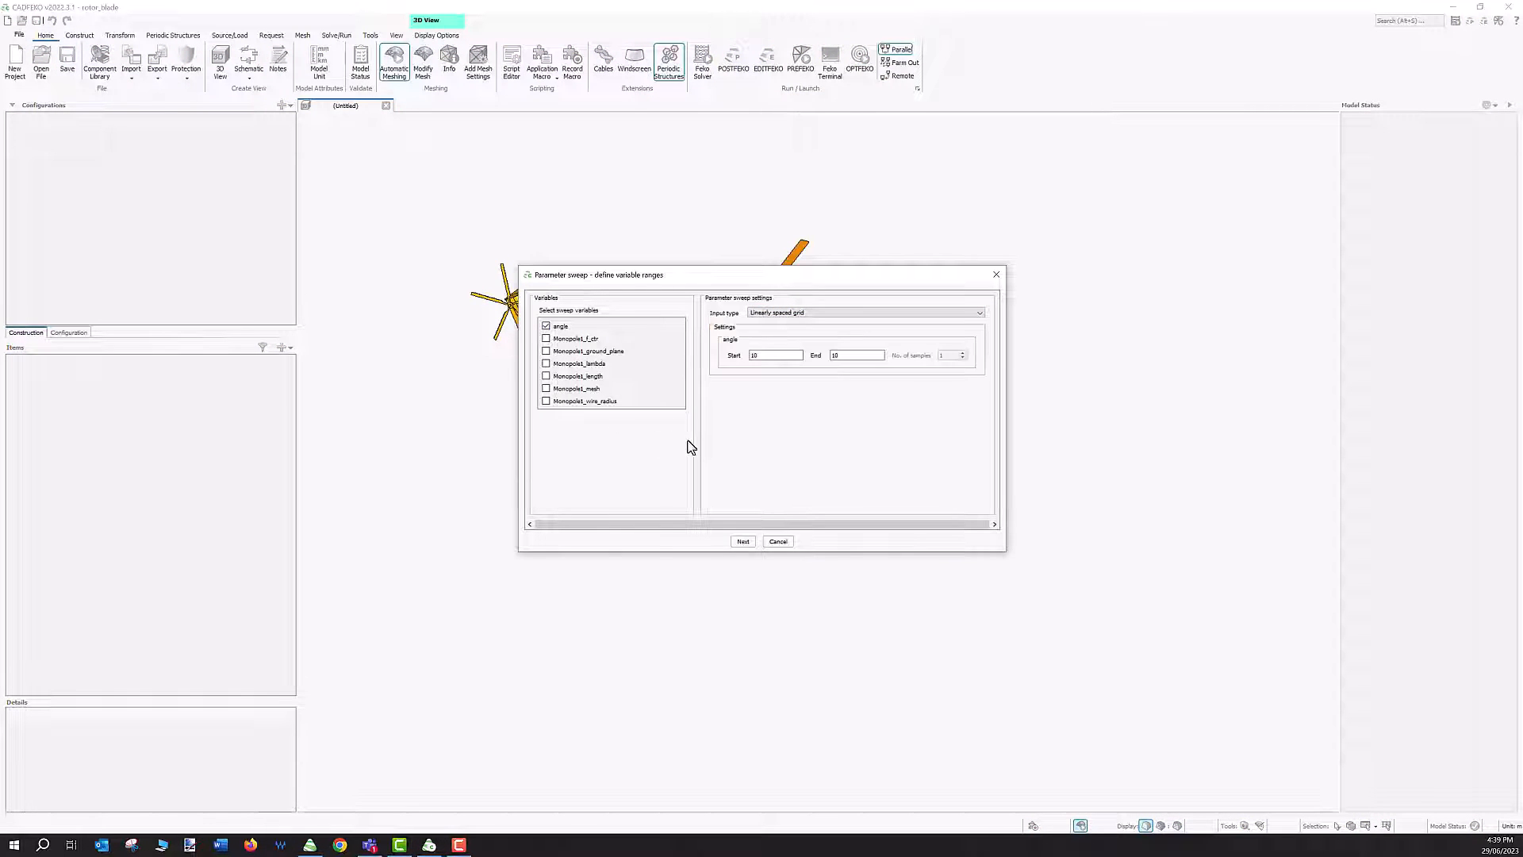
{"action": "left_click", "coordinate": [805, 314]}
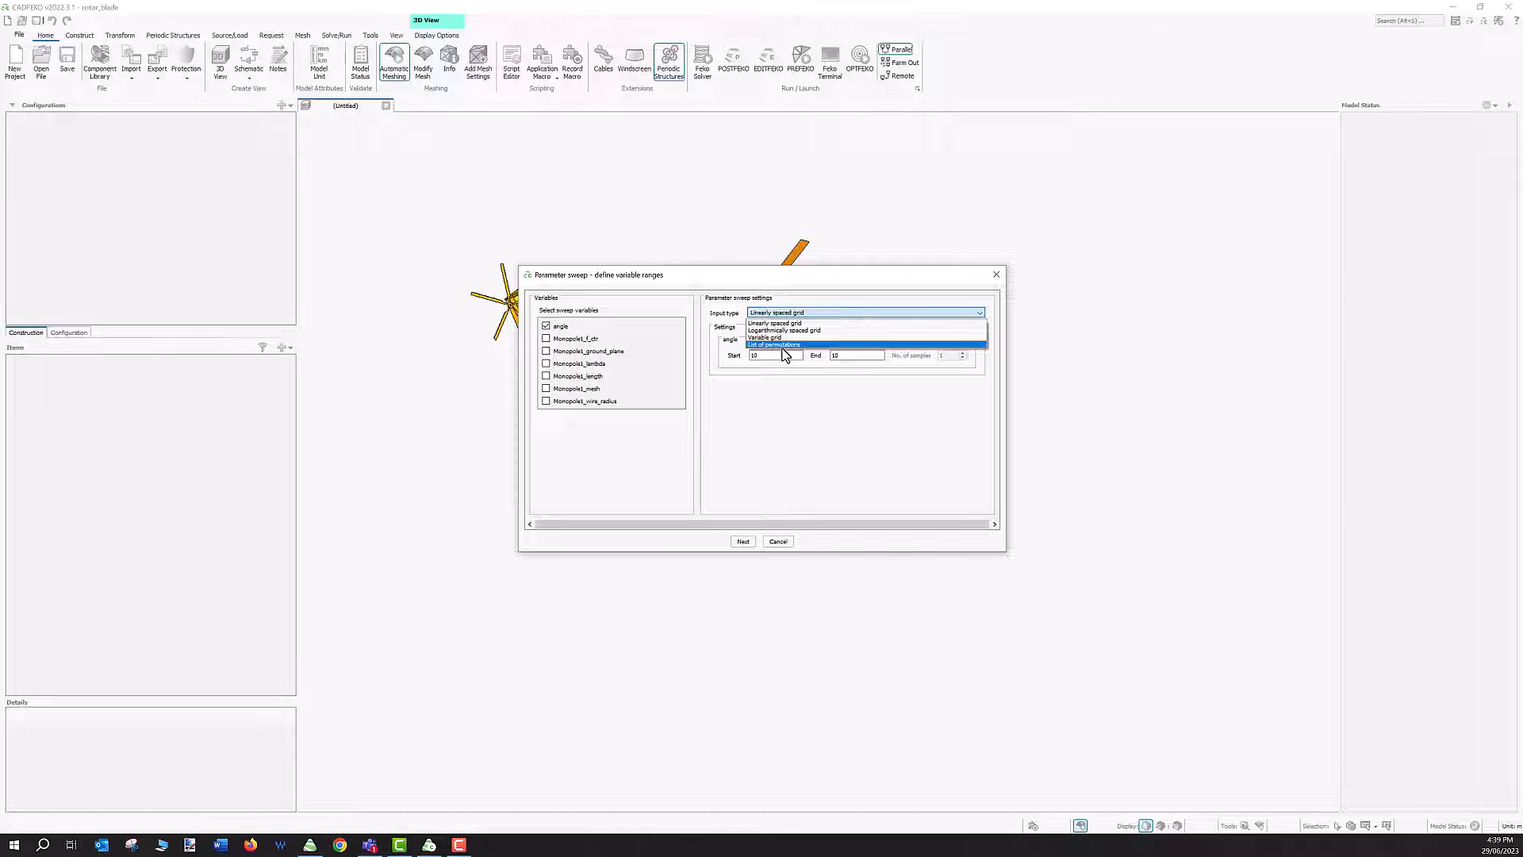
{"action": "left_click", "coordinate": [788, 346]}
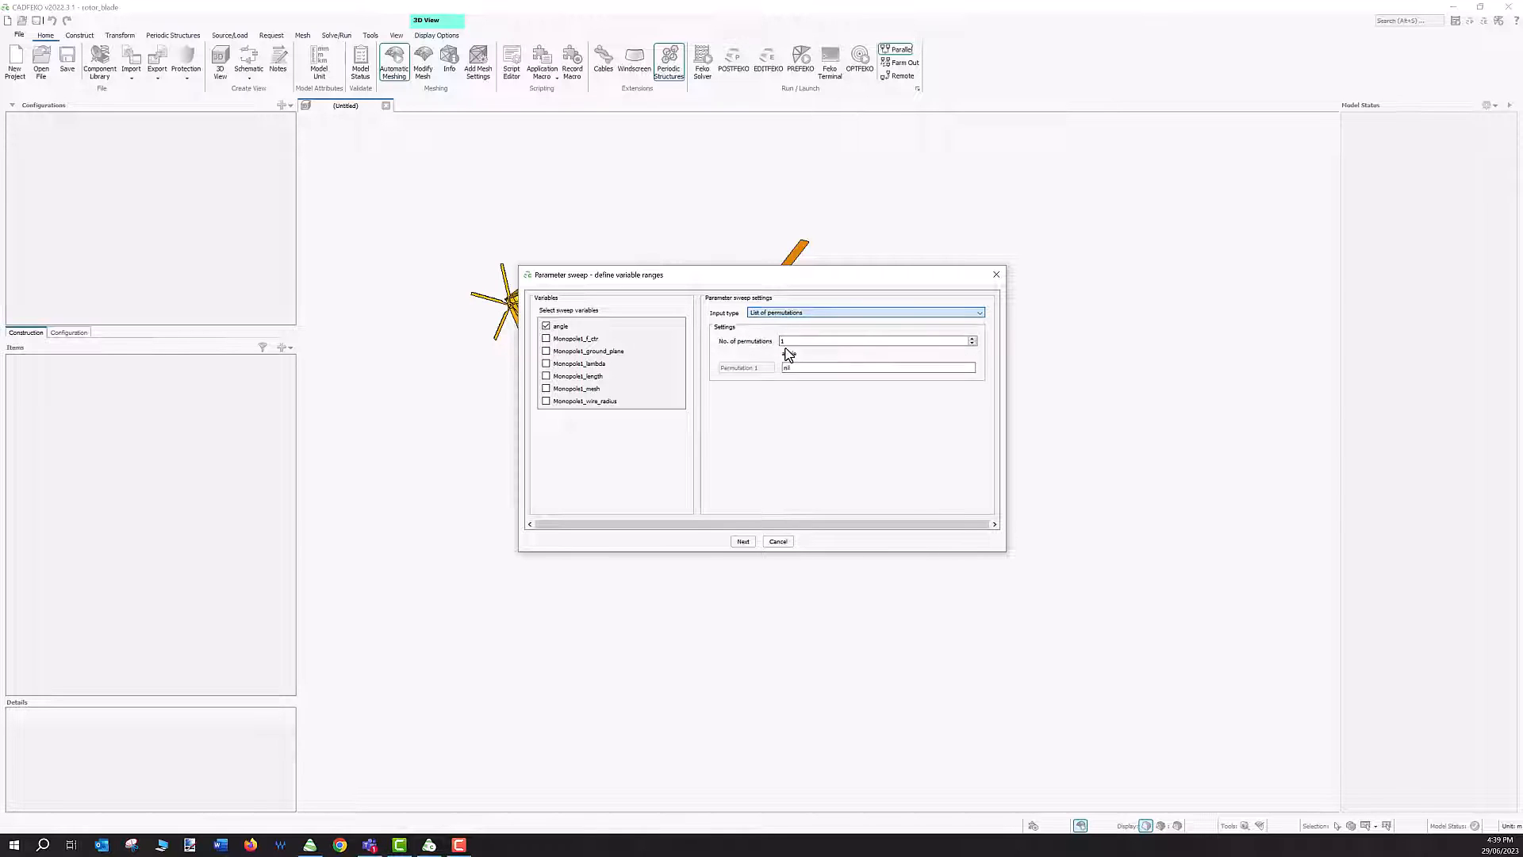
Step: Define four angle permutations of 5, 15, 25 and 35, and run the sweep with the Feko Solver into the parameter_sweep directory
{"action": "left_click", "coordinate": [973, 338]}
{"action": "left_click", "coordinate": [973, 338]}
{"action": "left_click", "coordinate": [972, 338]}
{"action": "left_click", "coordinate": [973, 338]}
{"action": "left_click", "coordinate": [972, 338]}
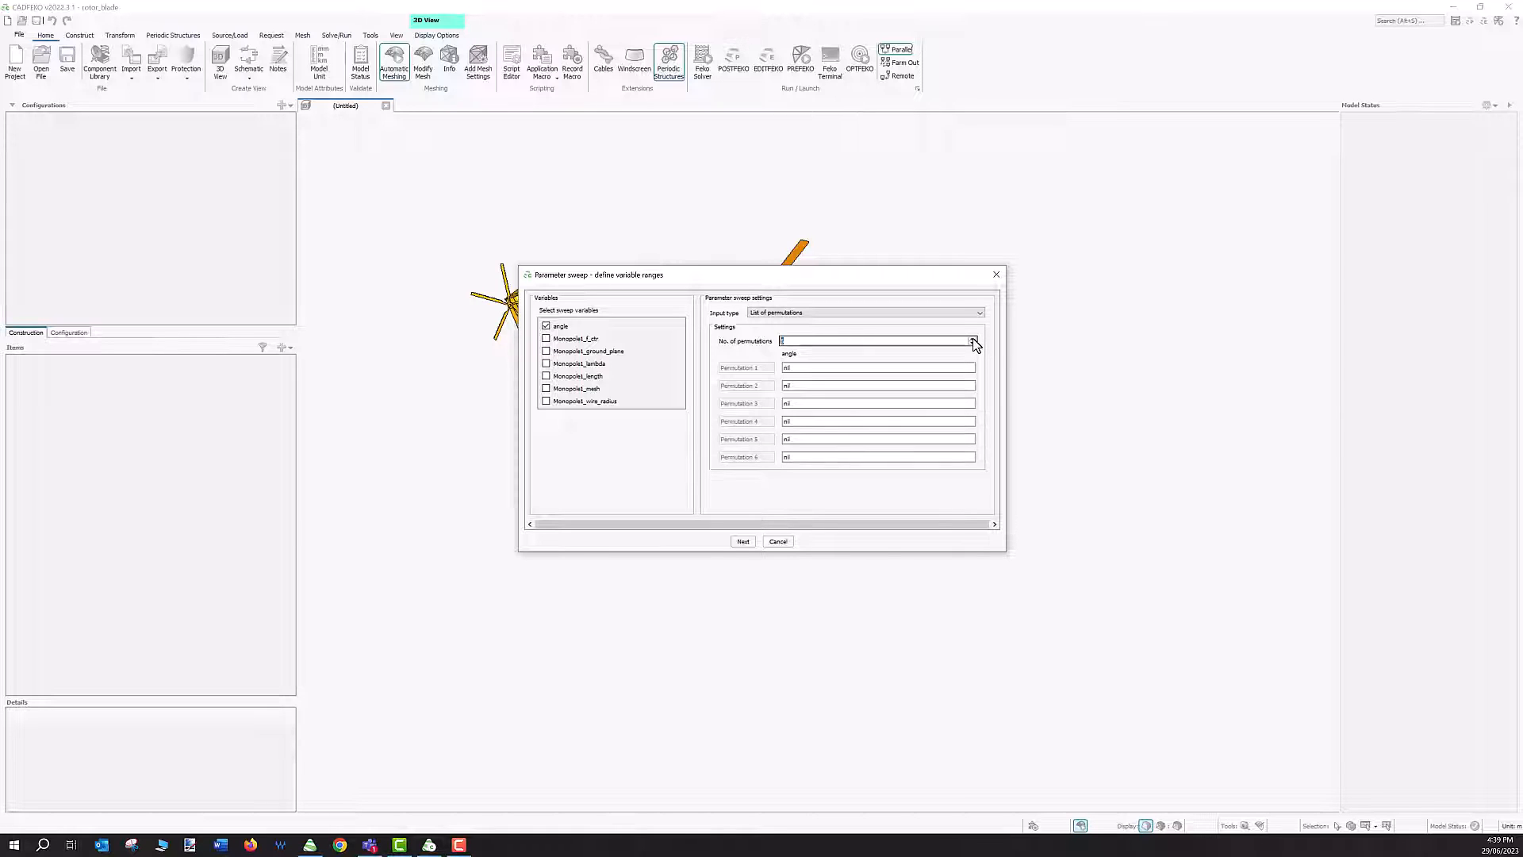
{"action": "left_click", "coordinate": [973, 344]}
{"action": "left_click", "coordinate": [973, 343]}
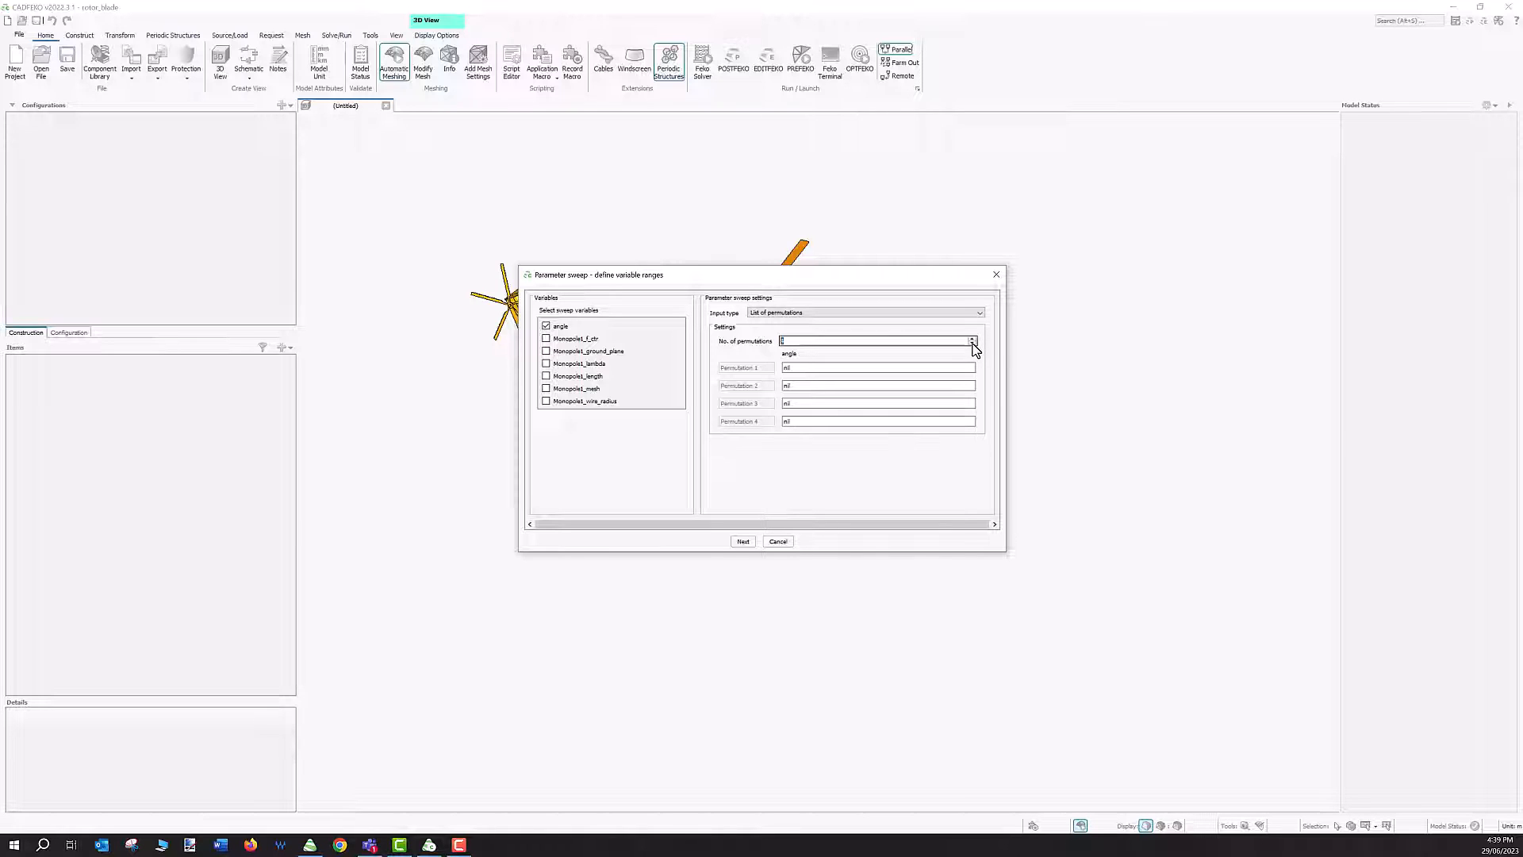
{"action": "double_click", "coordinate": [799, 369]}
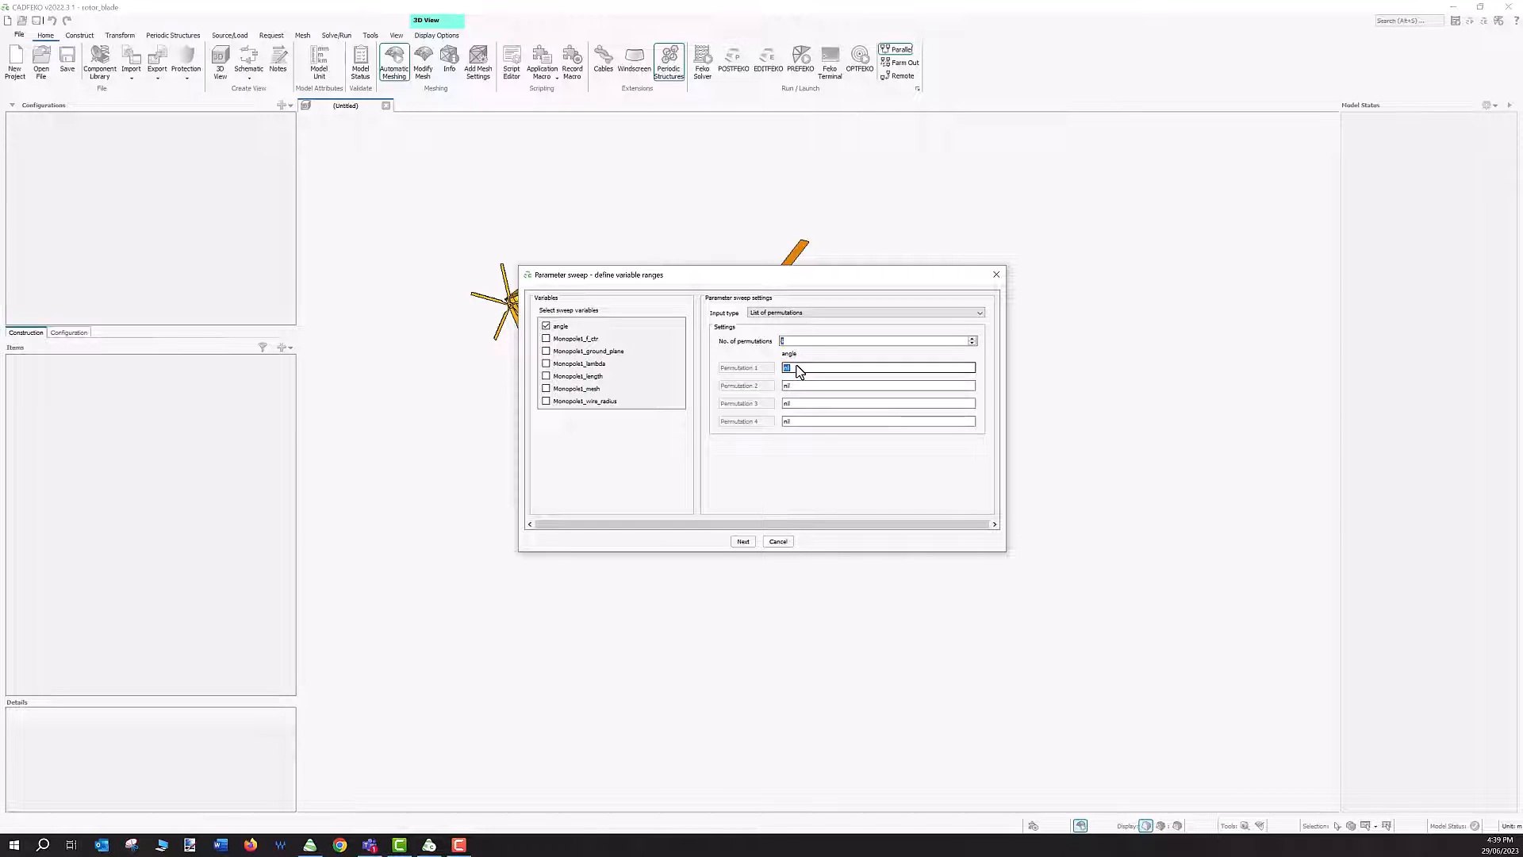
{"action": "double_click", "coordinate": [808, 422]}
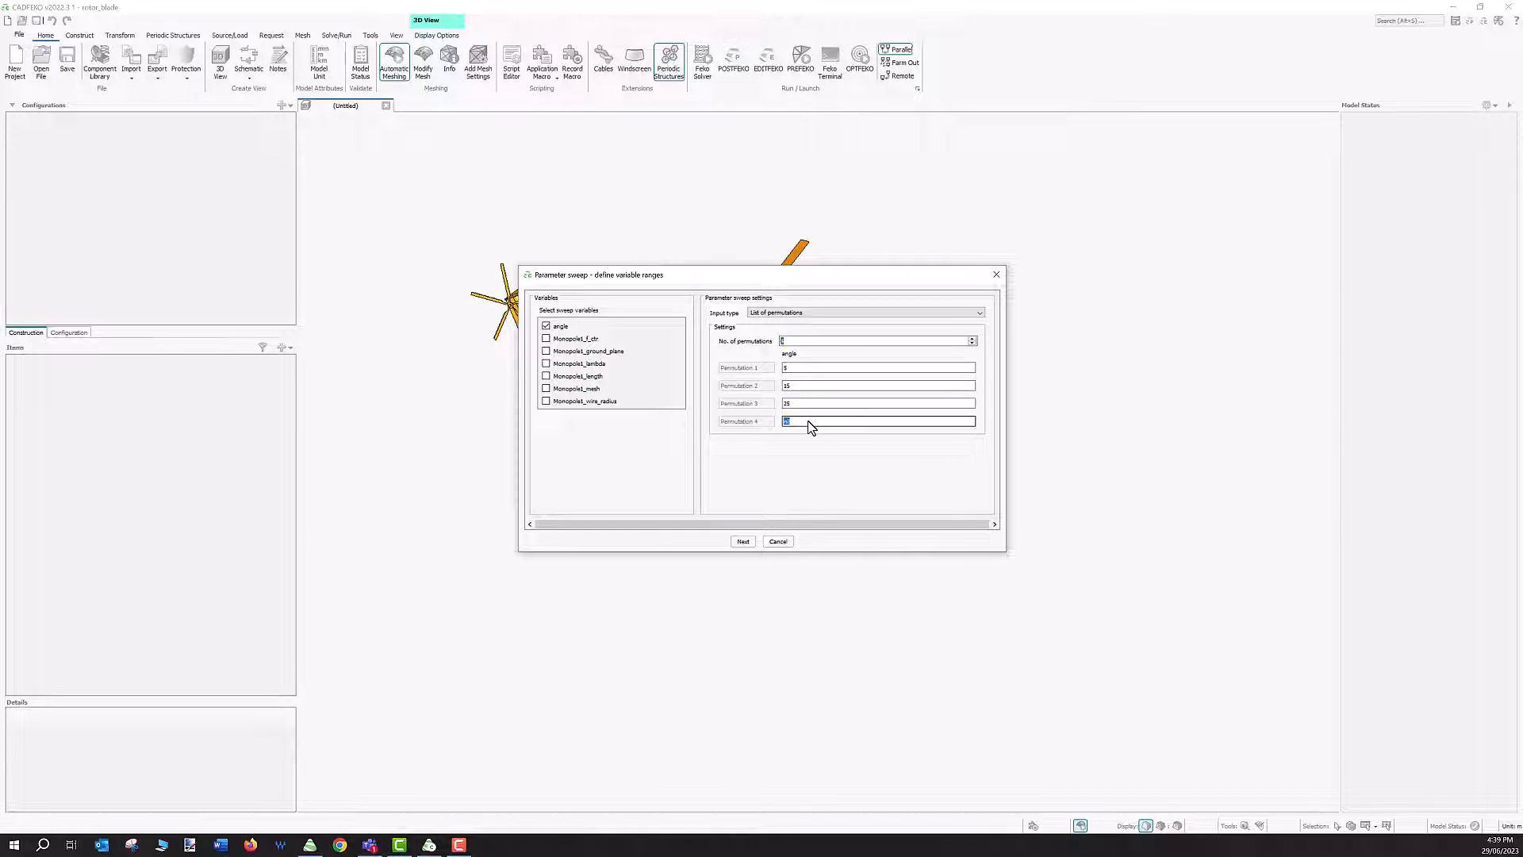
{"action": "type", "text": "35"}
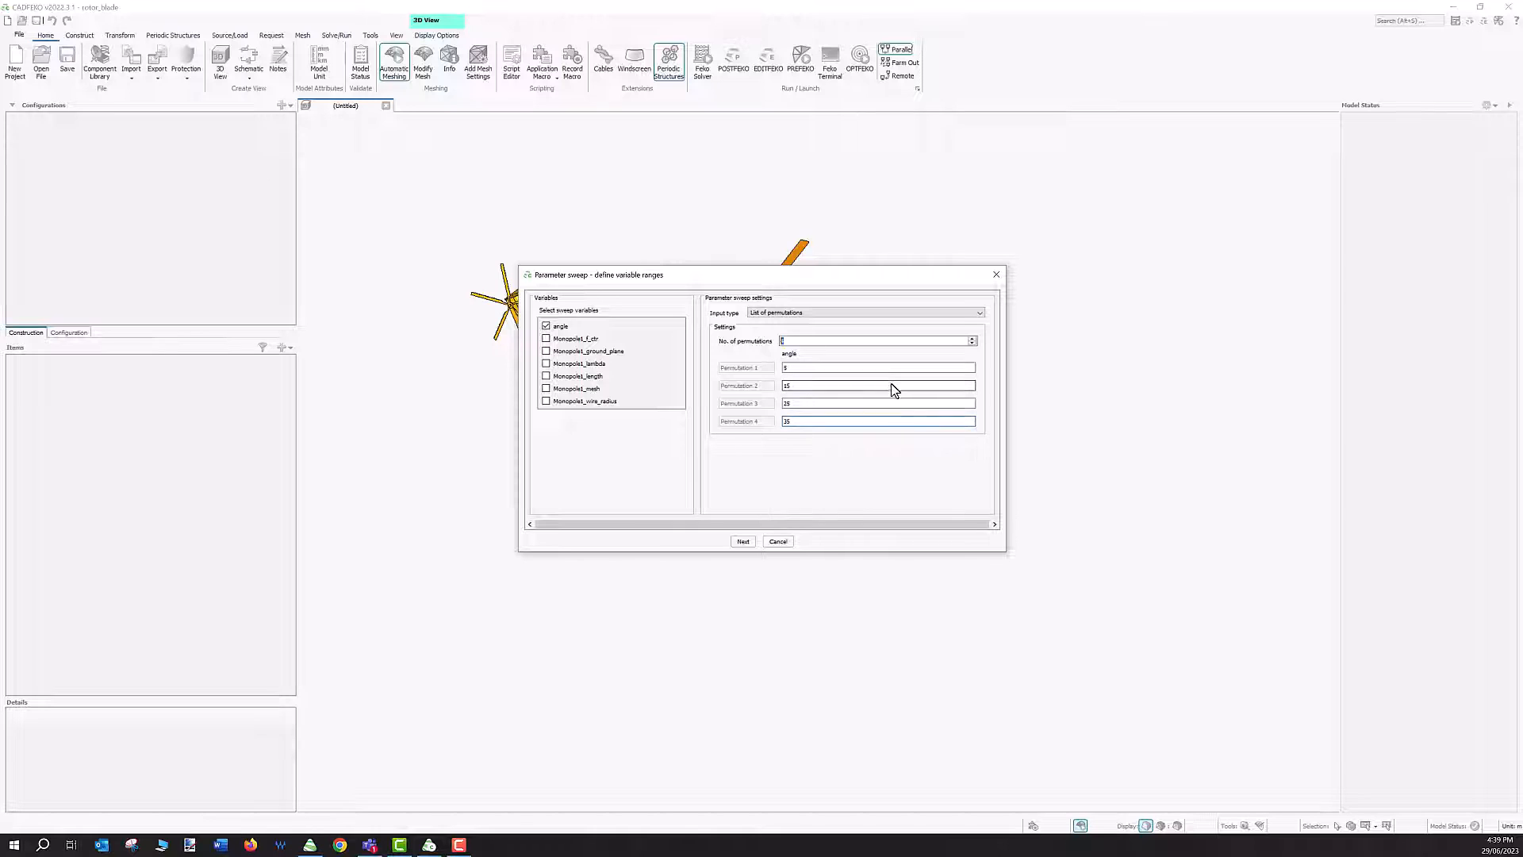
{"action": "left_click", "coordinate": [743, 541]}
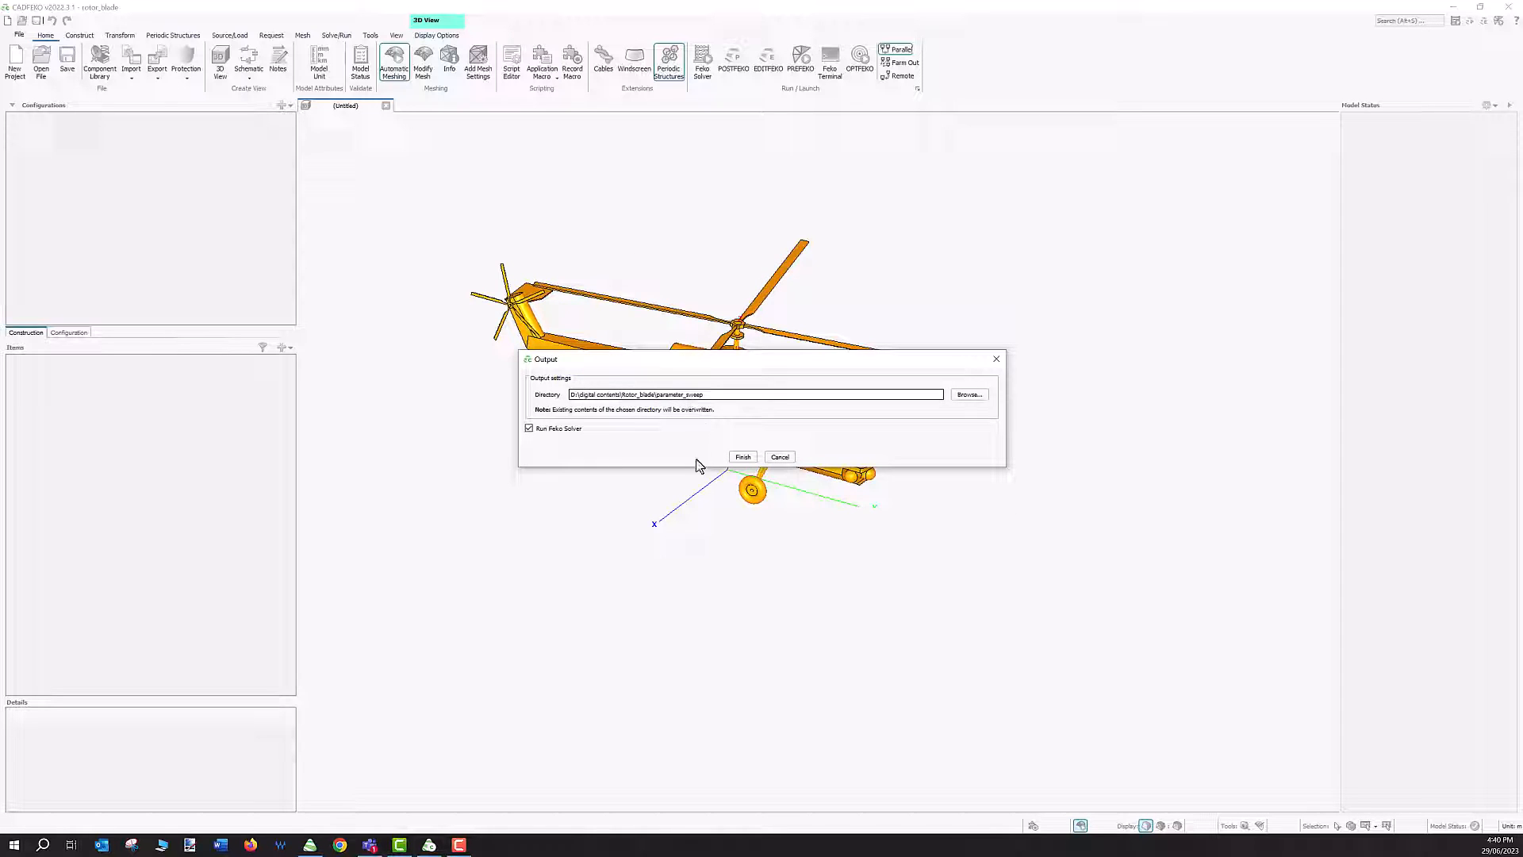
{"action": "left_click", "coordinate": [744, 459]}
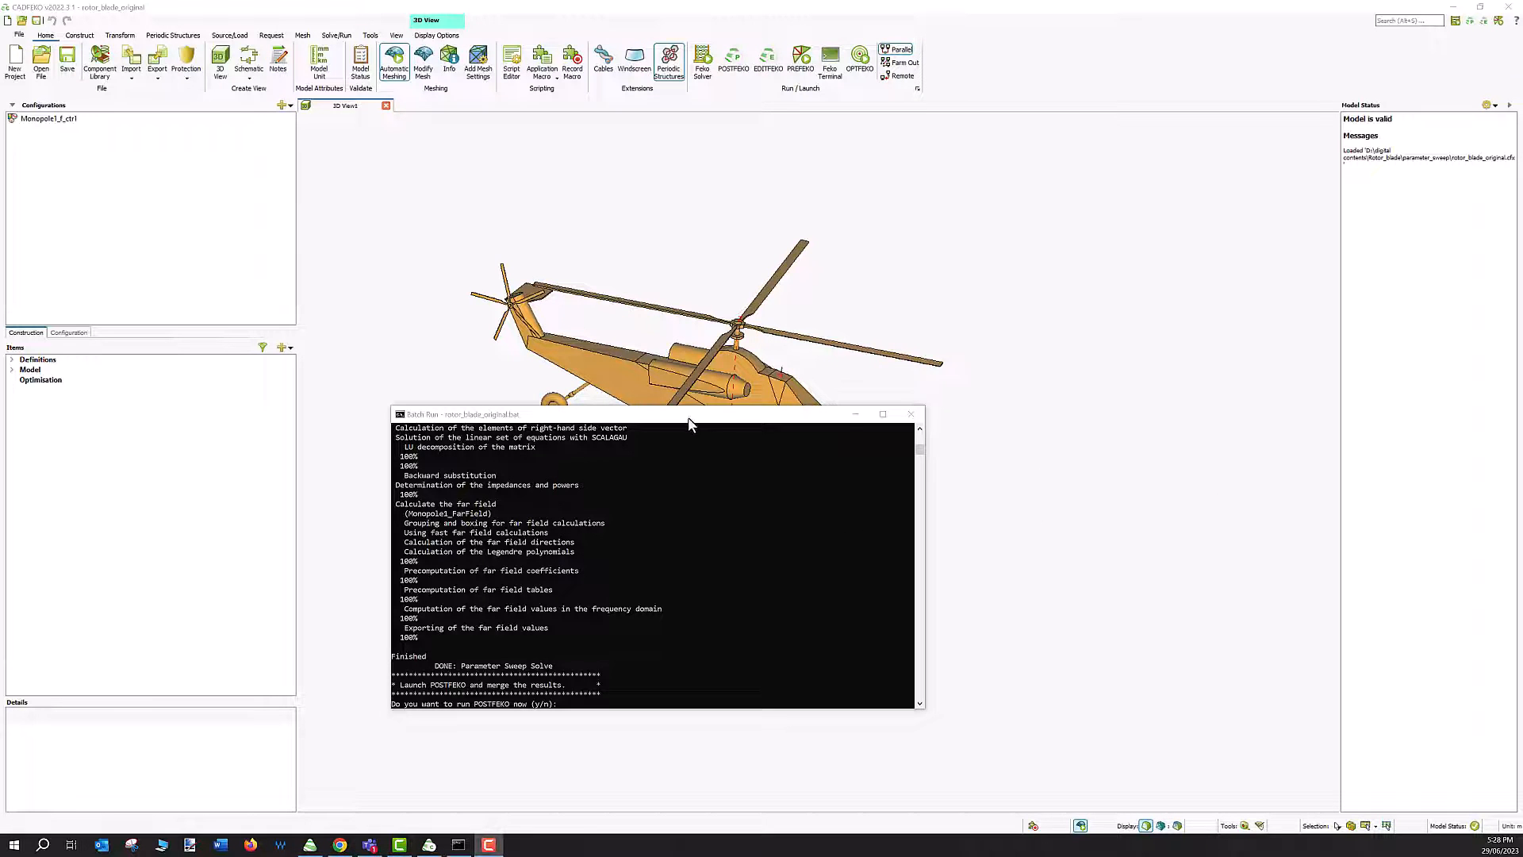
Step: Switch to POSTFEKO from the finished batch run and merge the parameter sweep results with default continuous-axis sampling
{"action": "left_click_drag", "start_coordinate": [689, 418], "coordinate": [697, 354]}
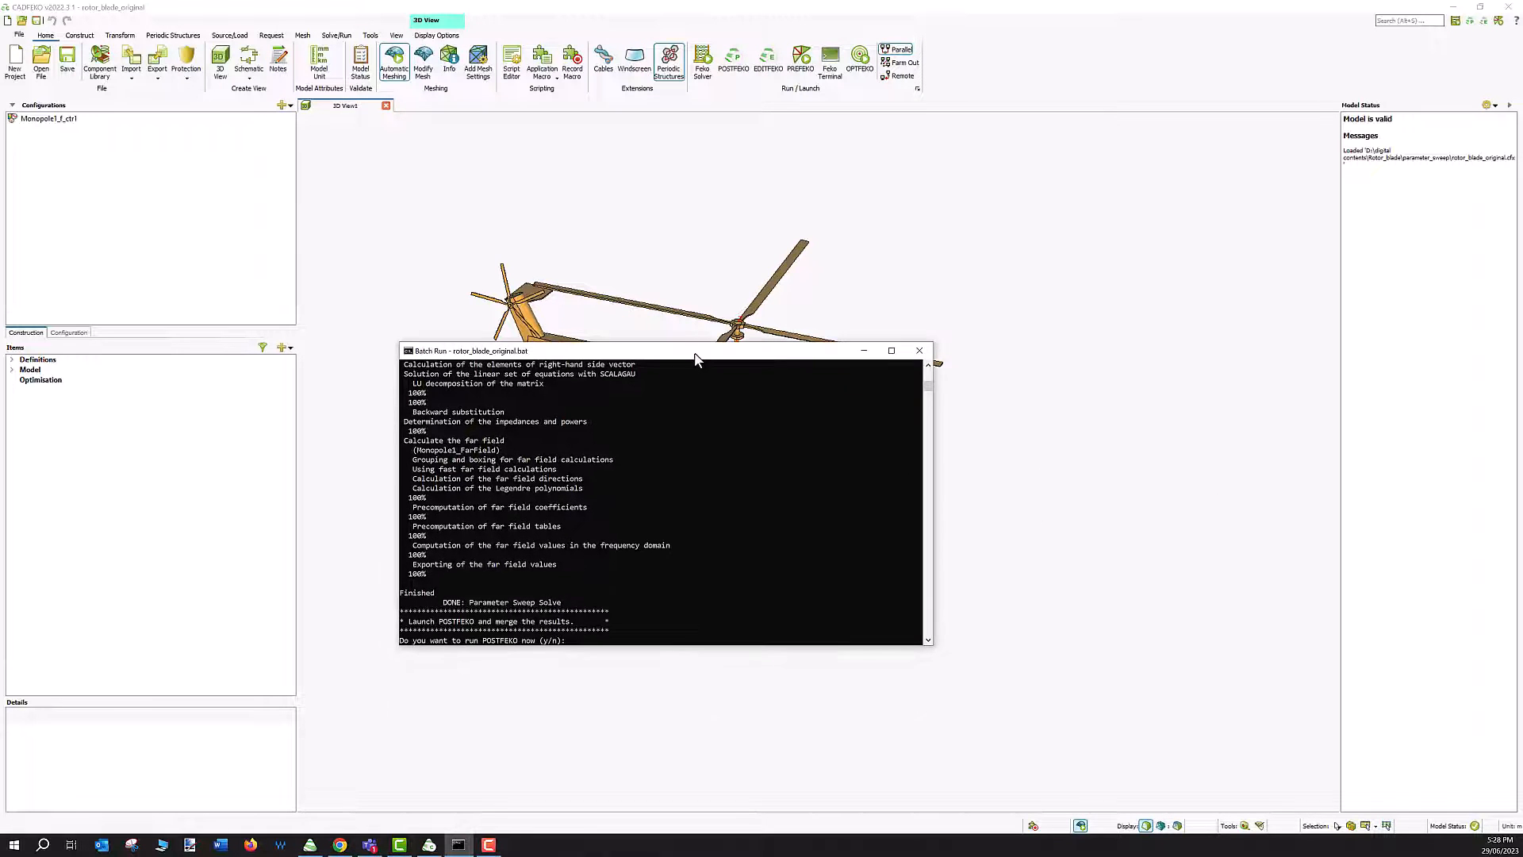
{"action": "left_click", "coordinate": [611, 641]}
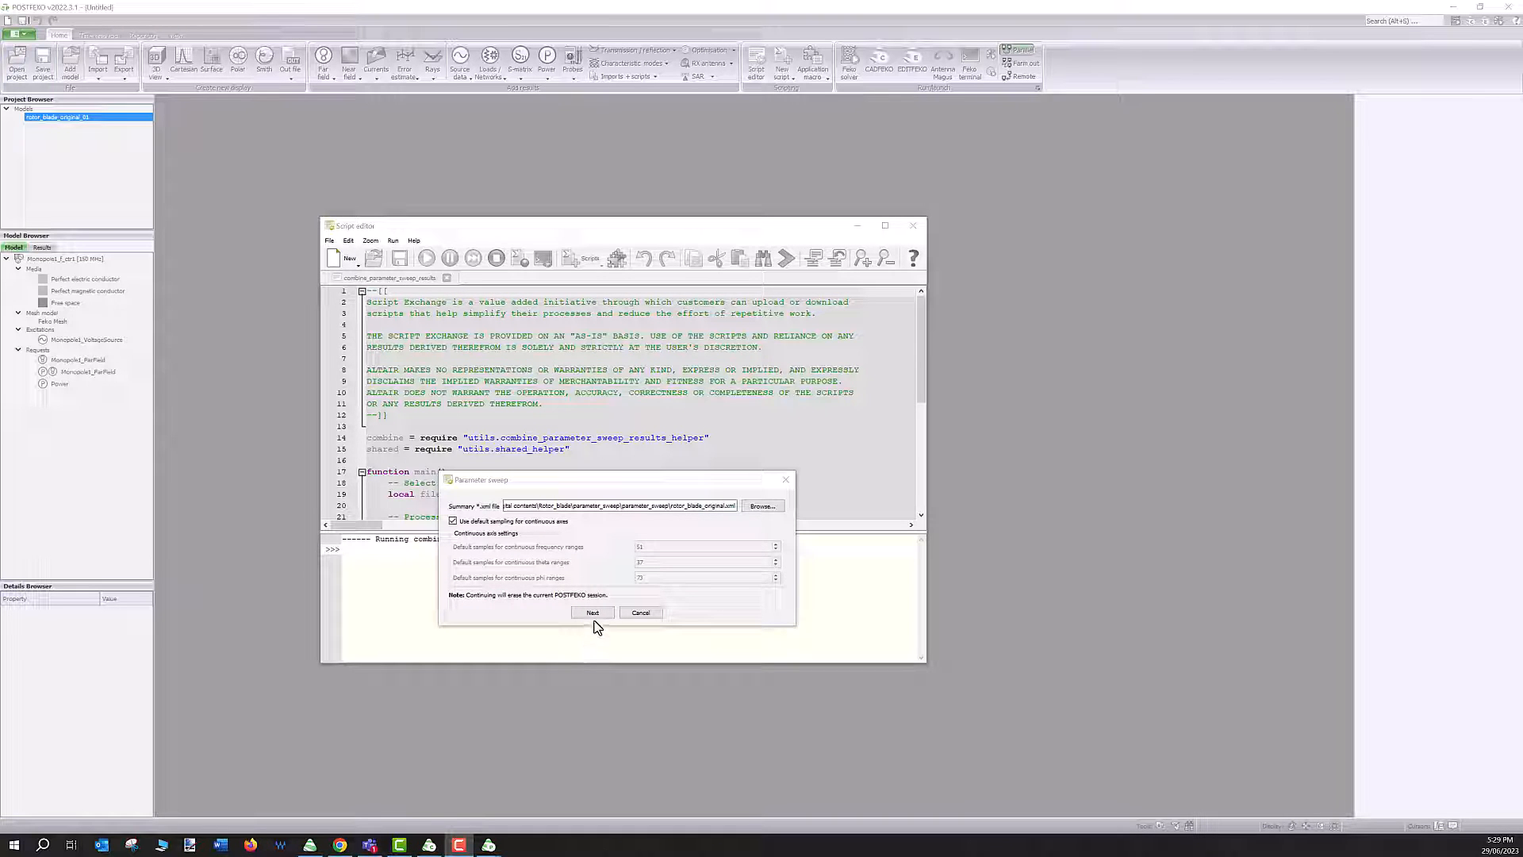
{"action": "left_click", "coordinate": [594, 614]}
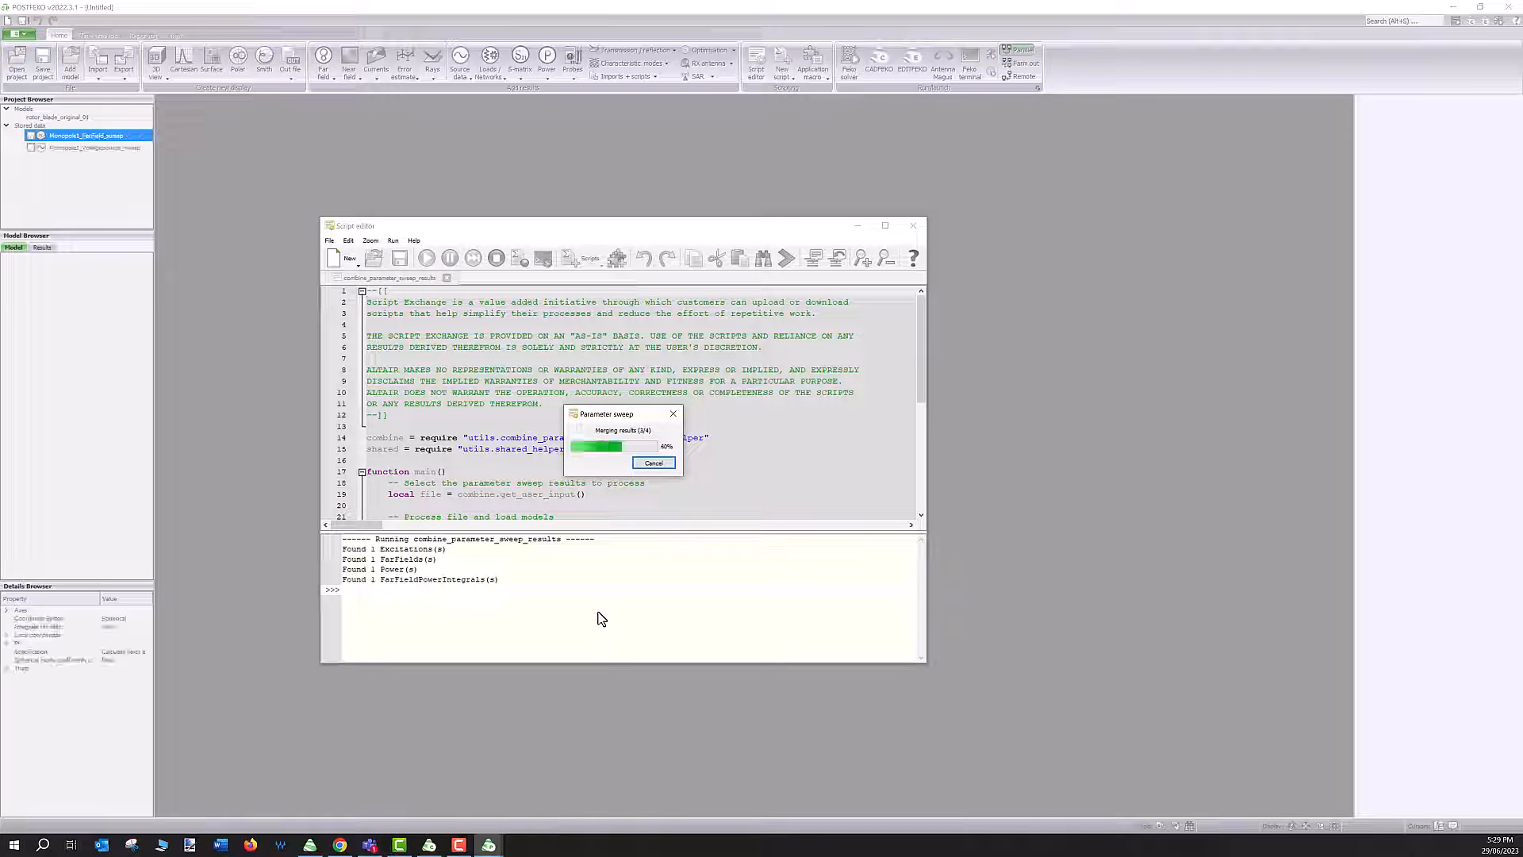
Step: Create a 3D view of Monopole1_f_ctr1 and plot the stored Monopole1_FarField_sweep data in it
{"action": "left_click", "coordinate": [157, 75]}
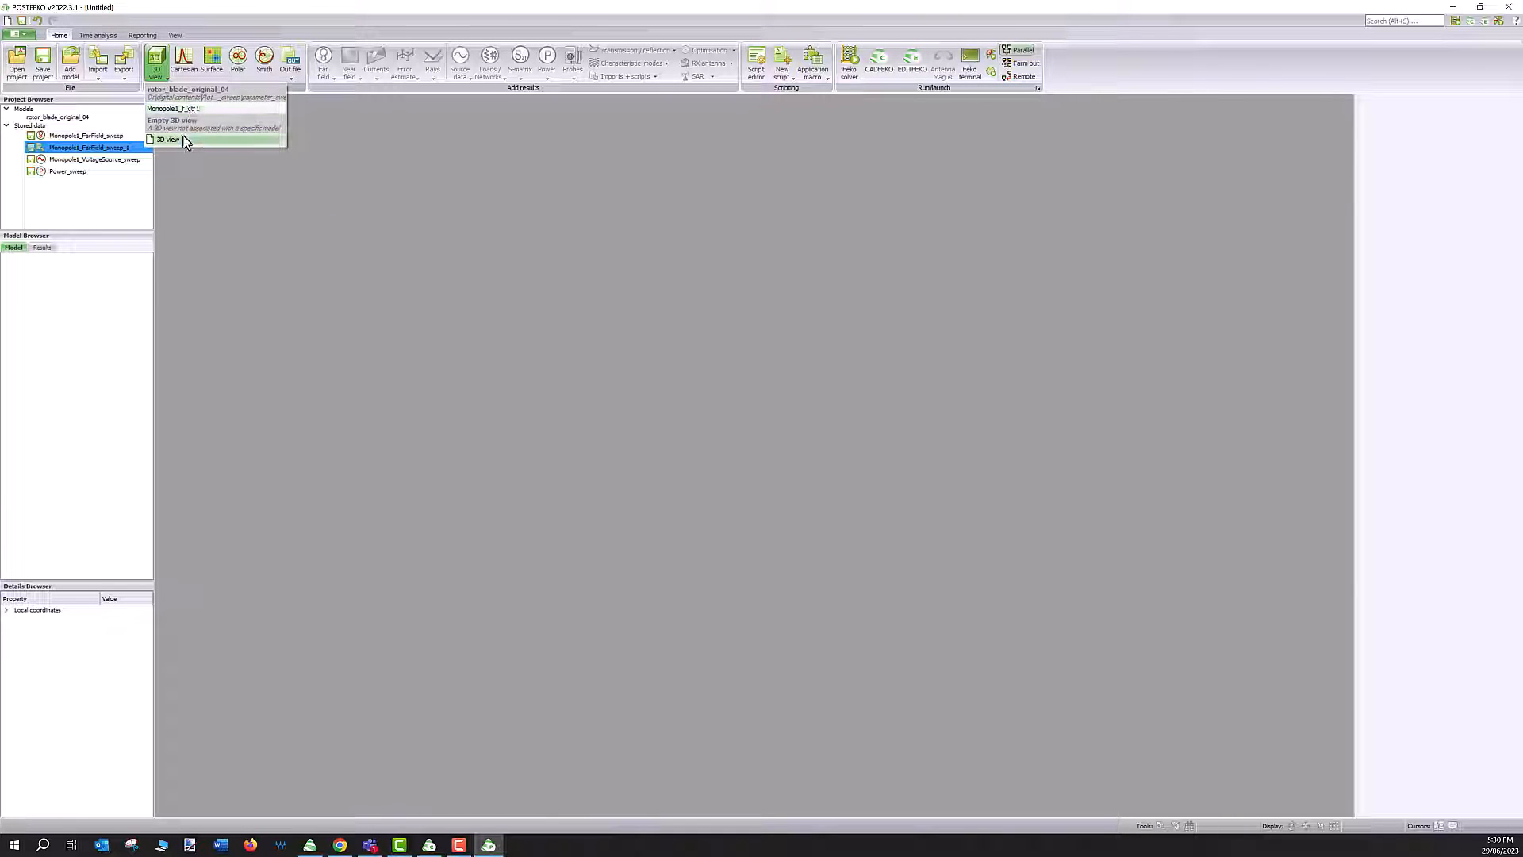
{"action": "left_click", "coordinate": [189, 109]}
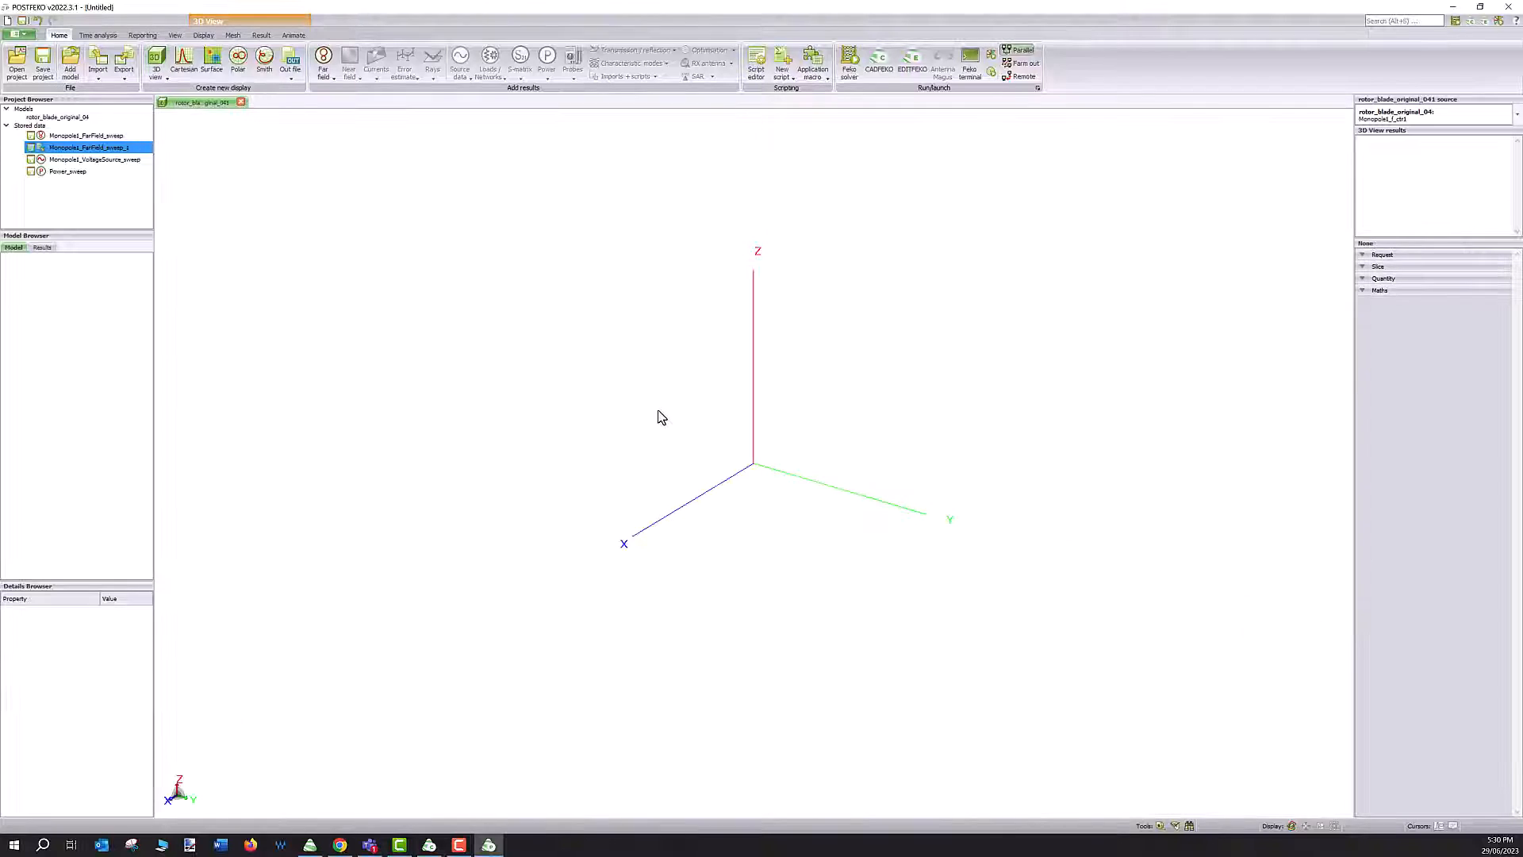
{"action": "left_click", "coordinate": [329, 79]}
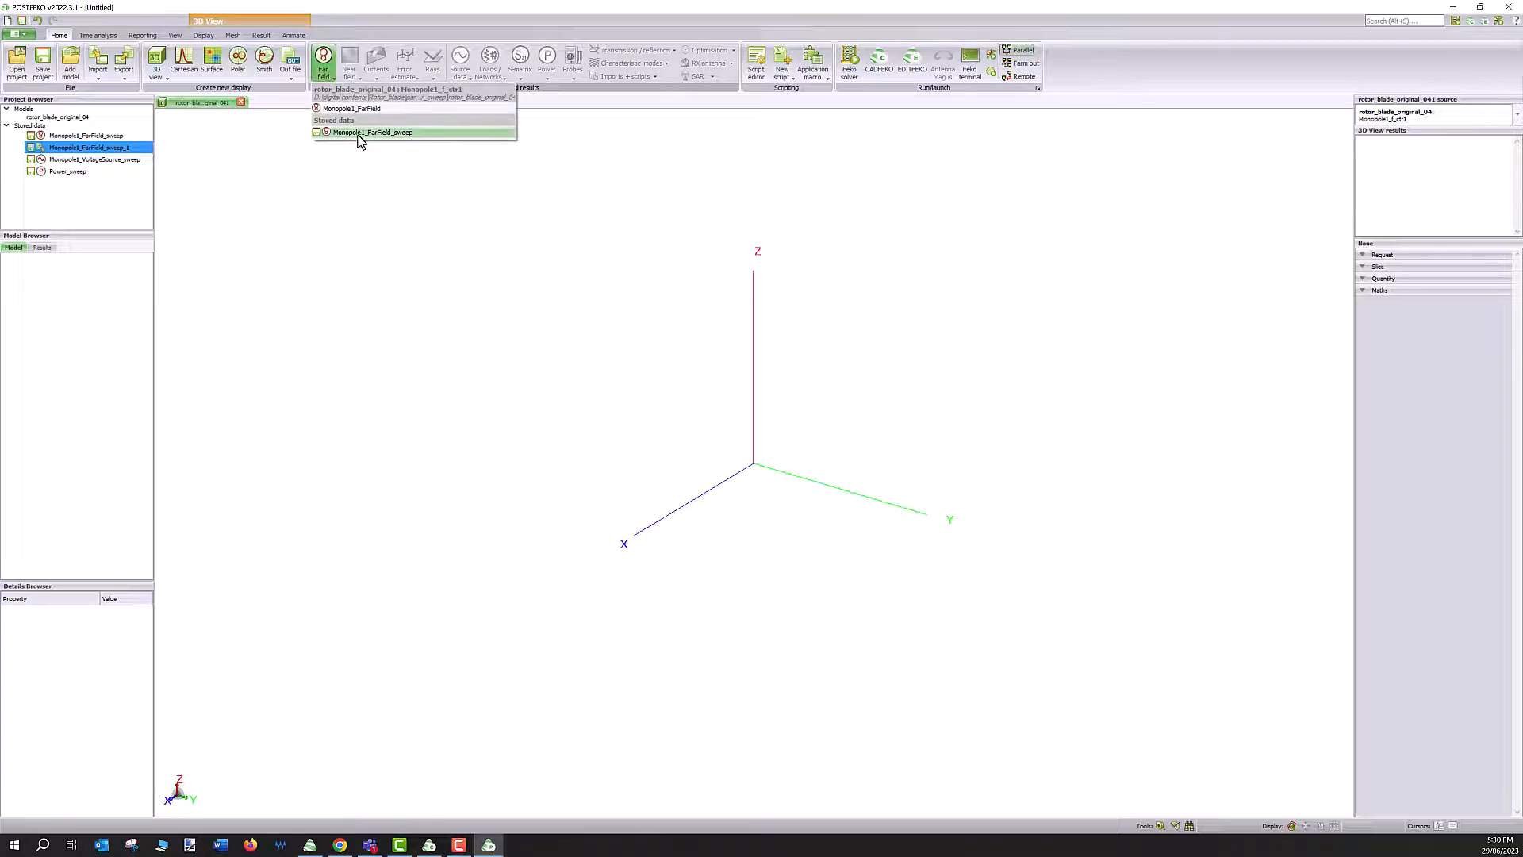
{"action": "left_click", "coordinate": [401, 132]}
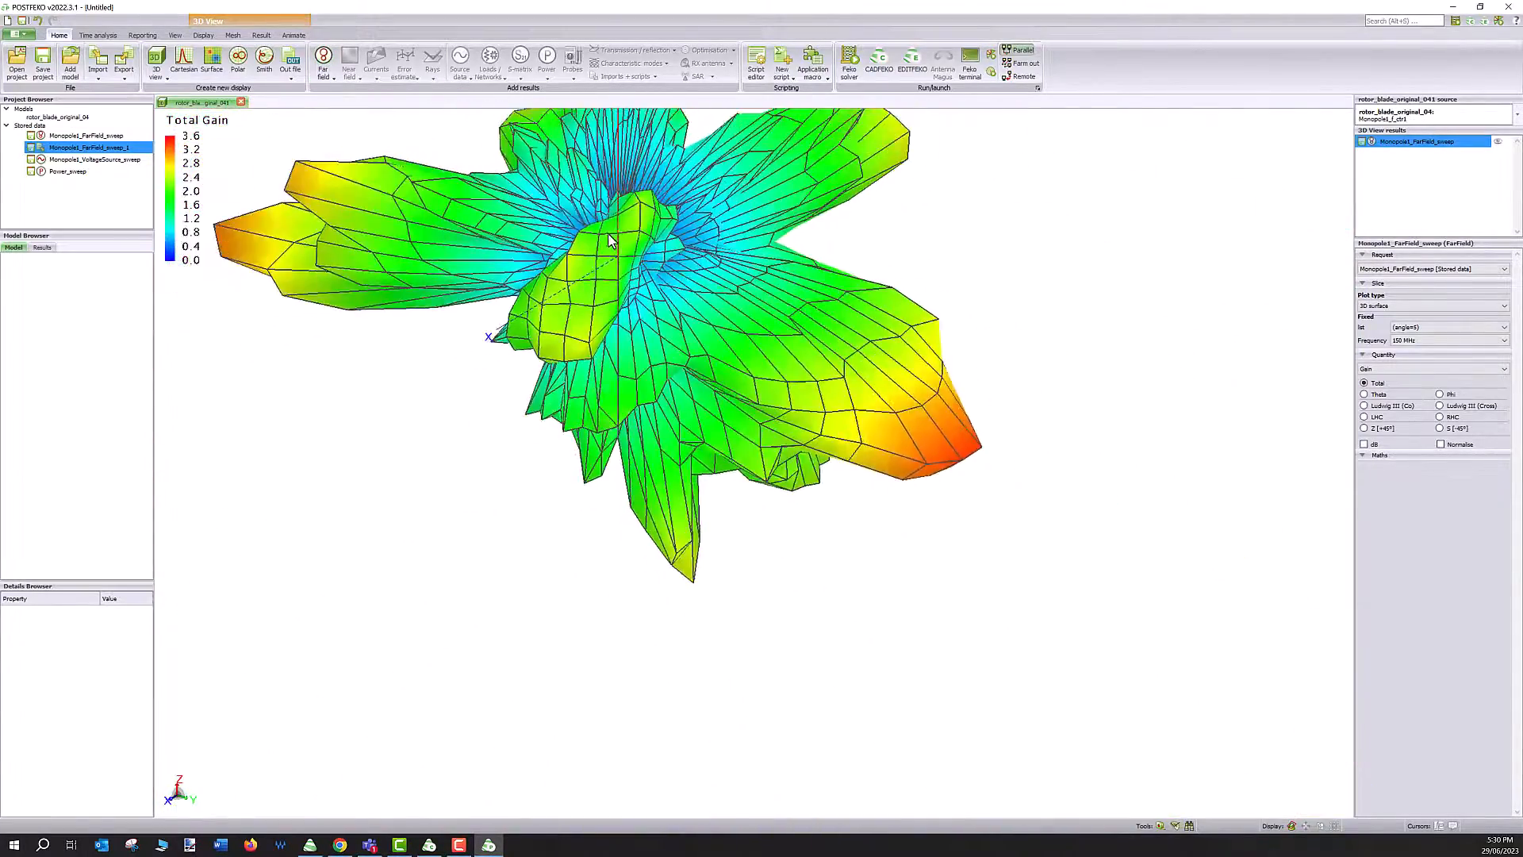
{"action": "scroll", "coordinate": [628, 238], "scroll_direction": "down", "scroll_amount": 5}
{"action": "left_click_drag", "start_coordinate": [680, 242], "coordinate": [699, 188]}
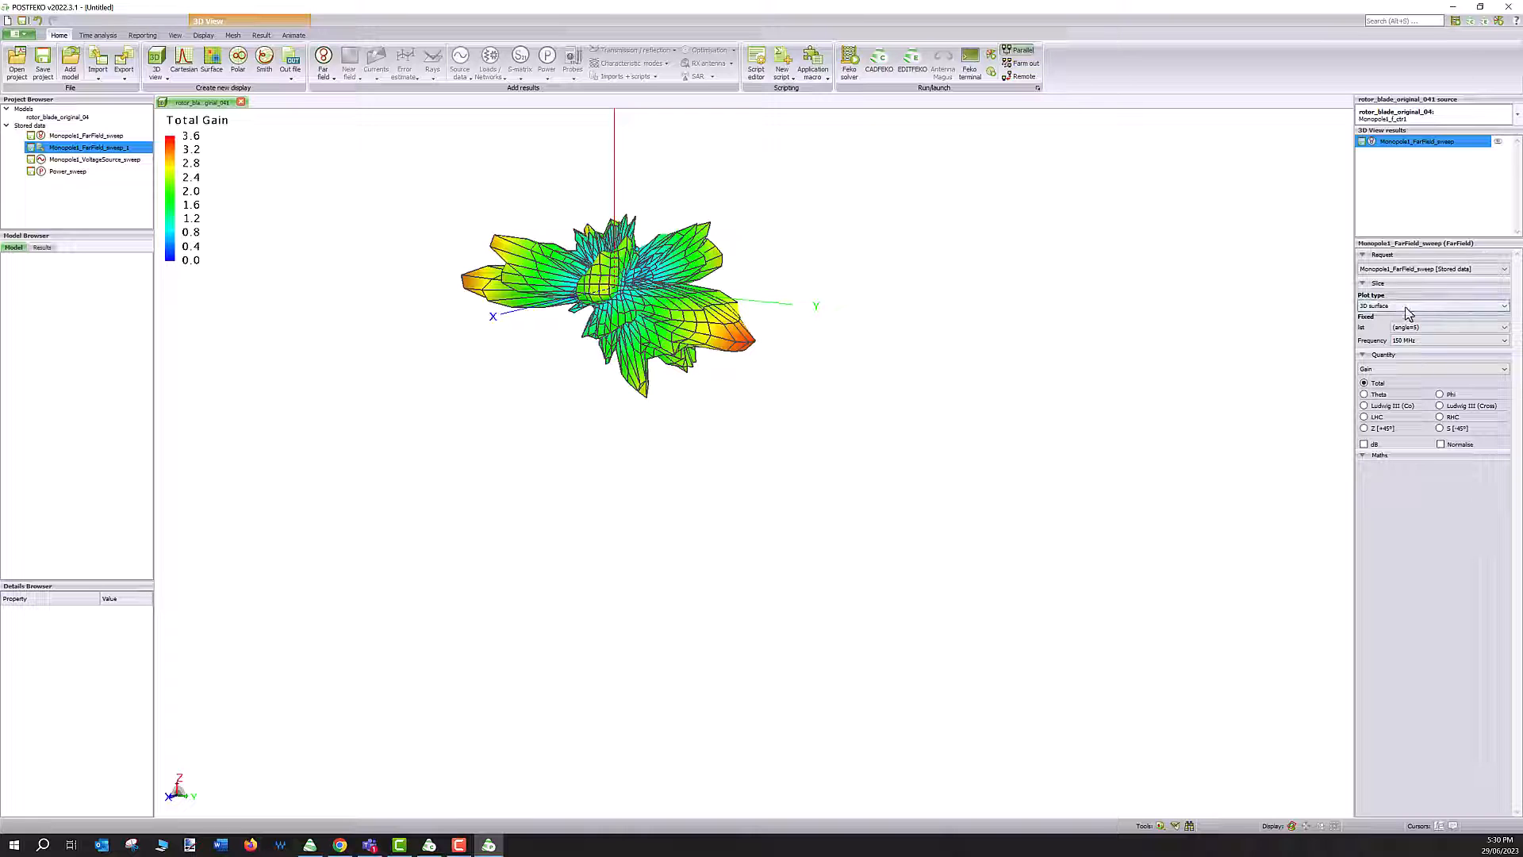
Step: Show the 3D far-field gain in dB and switch the displayed sweep angle to 35
{"action": "left_click", "coordinate": [1364, 444]}
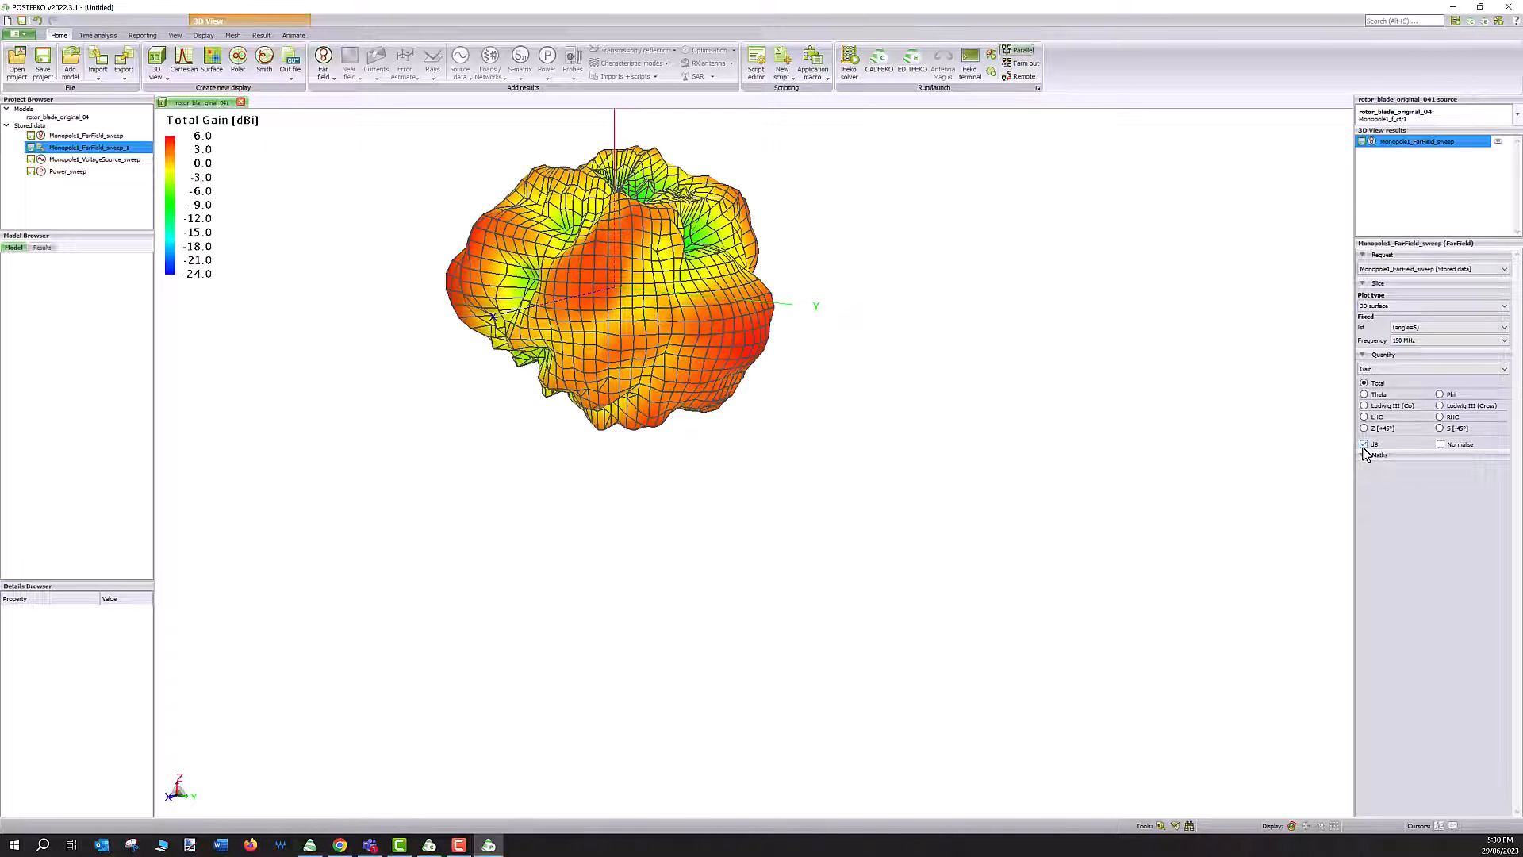
{"action": "scroll", "coordinate": [792, 214], "scroll_direction": "down", "scroll_amount": 2}
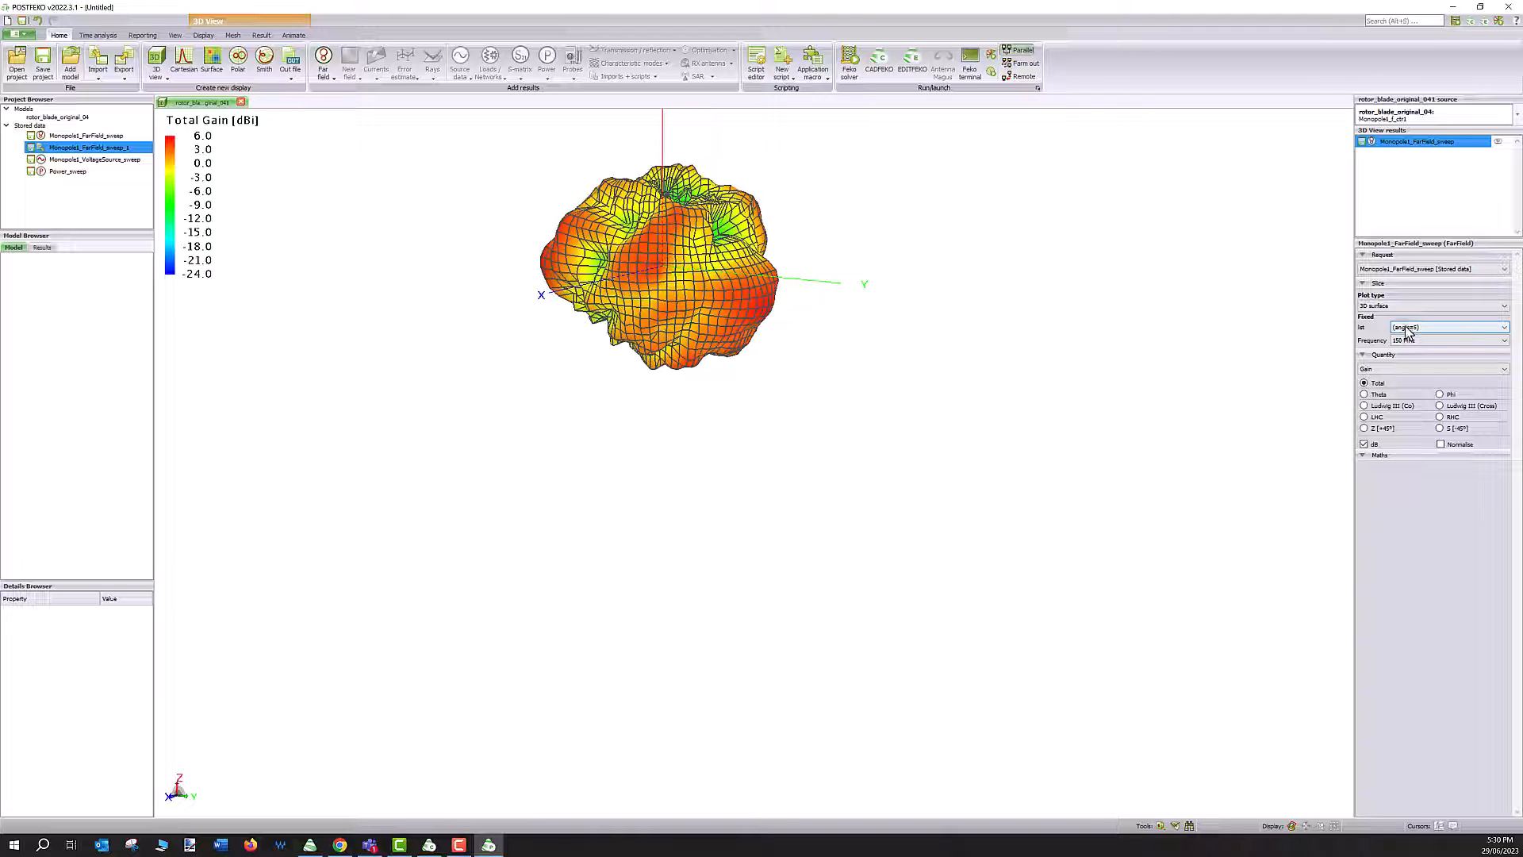
{"action": "scroll", "coordinate": [1408, 332], "scroll_direction": "down", "scroll_amount": 3}
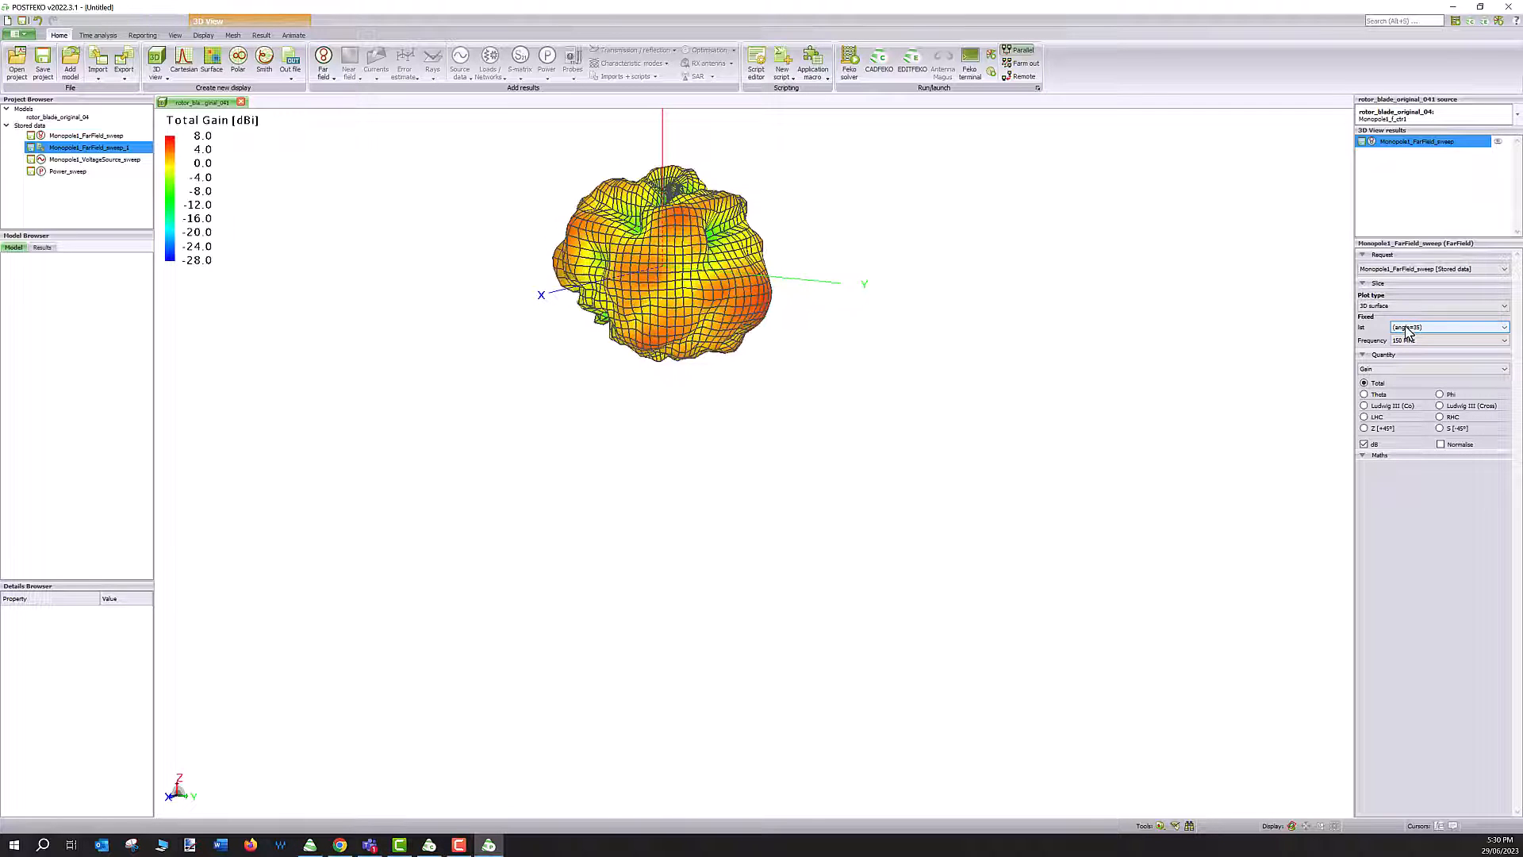
{"action": "scroll", "coordinate": [578, 315], "scroll_direction": "down", "scroll_amount": 3}
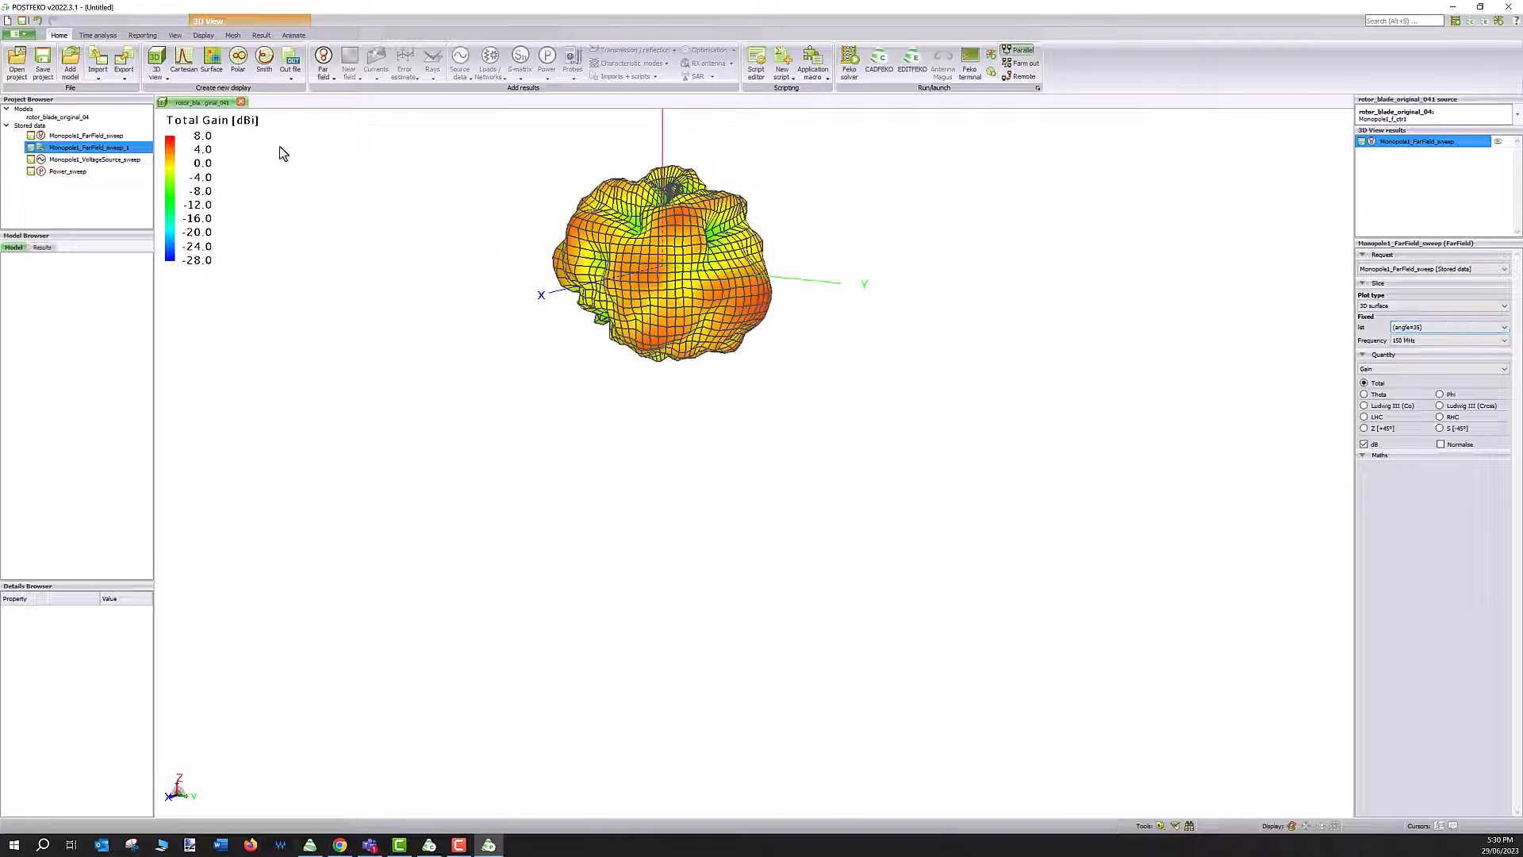
Step: Create a polar graph and add the stored Monopole1_FarField_sweep data as a trace
{"action": "left_click", "coordinate": [239, 64]}
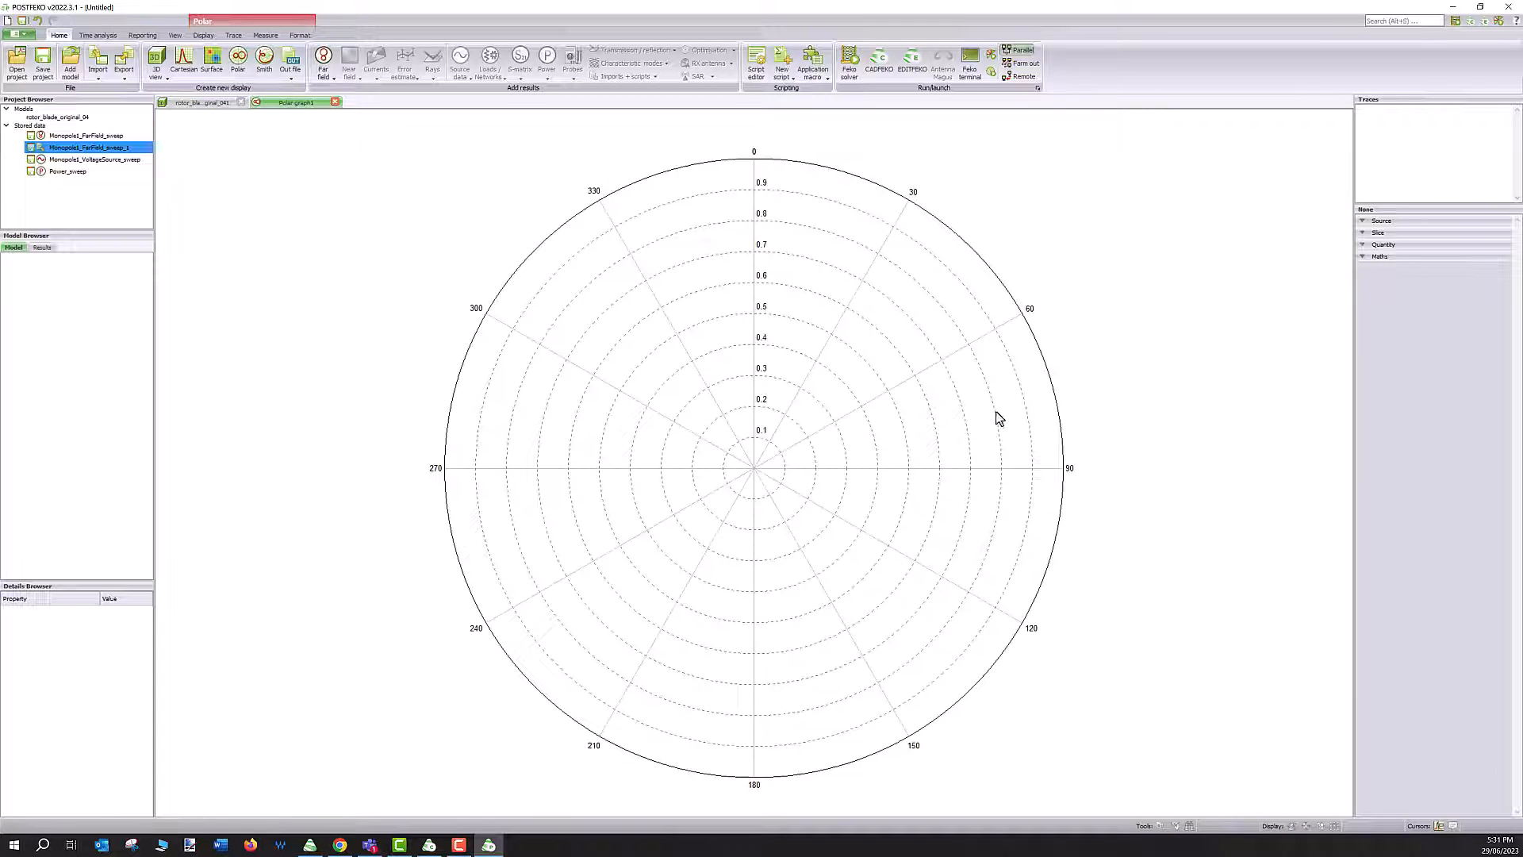
{"action": "left_click", "coordinate": [324, 70]}
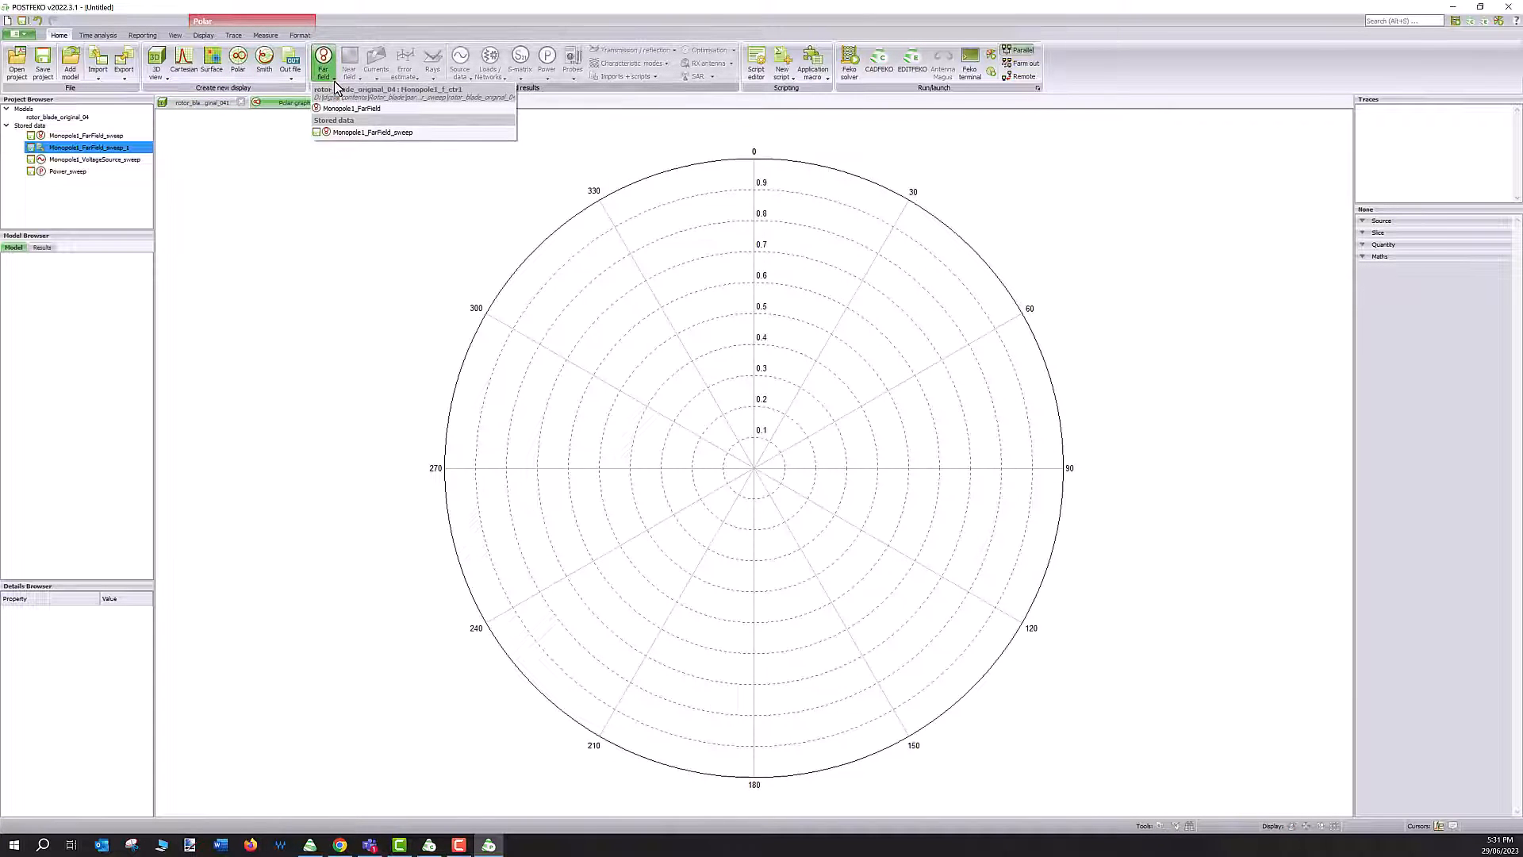
{"action": "left_click", "coordinate": [369, 131]}
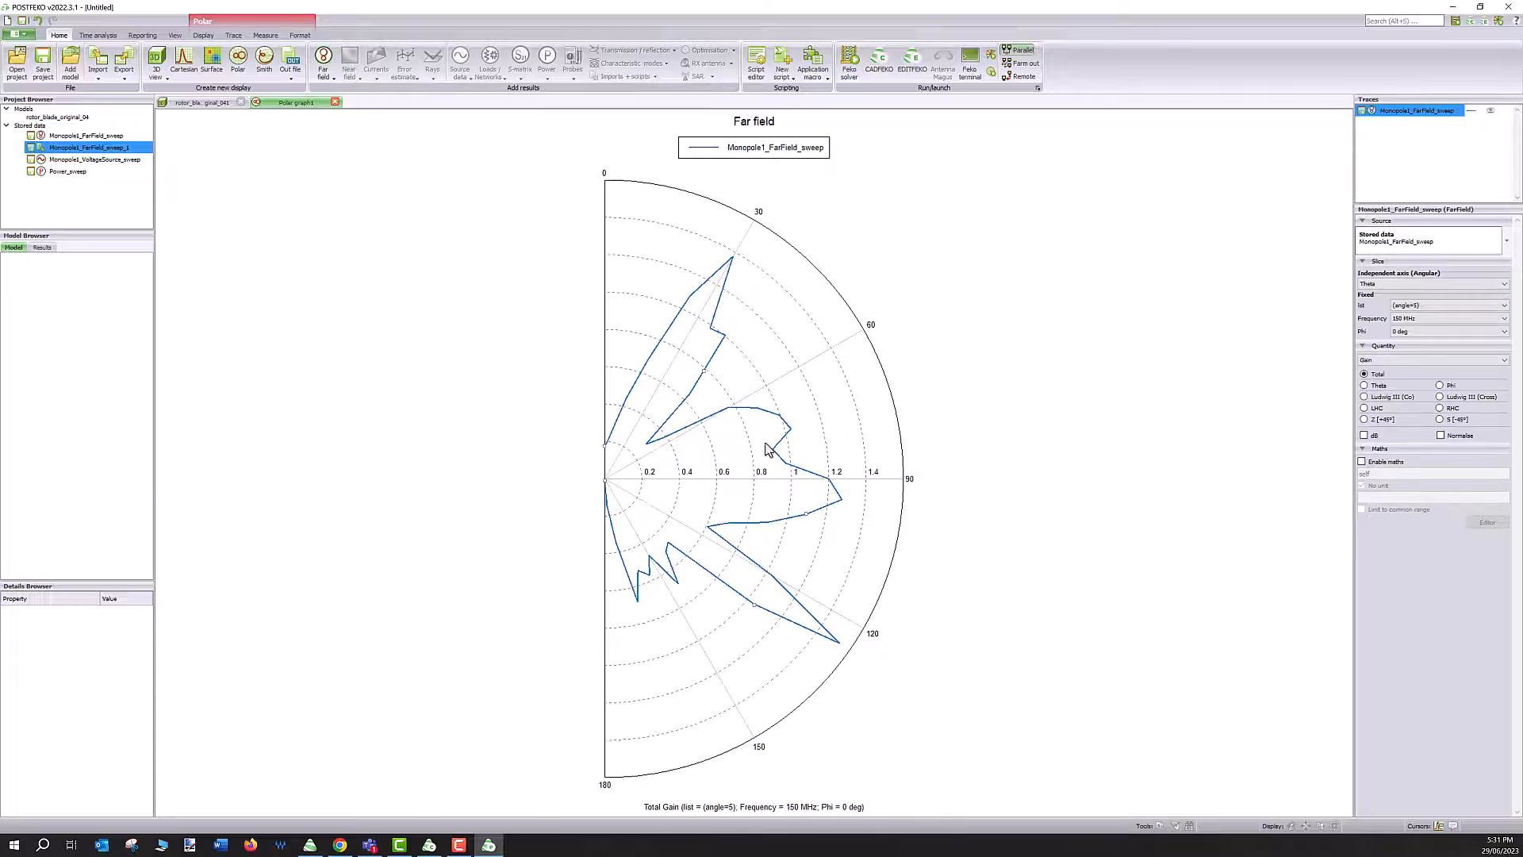
Step: Set the polar trace's independent axis to Theta (wrapped) and show its gain in dB
{"action": "left_click", "coordinate": [1429, 284]}
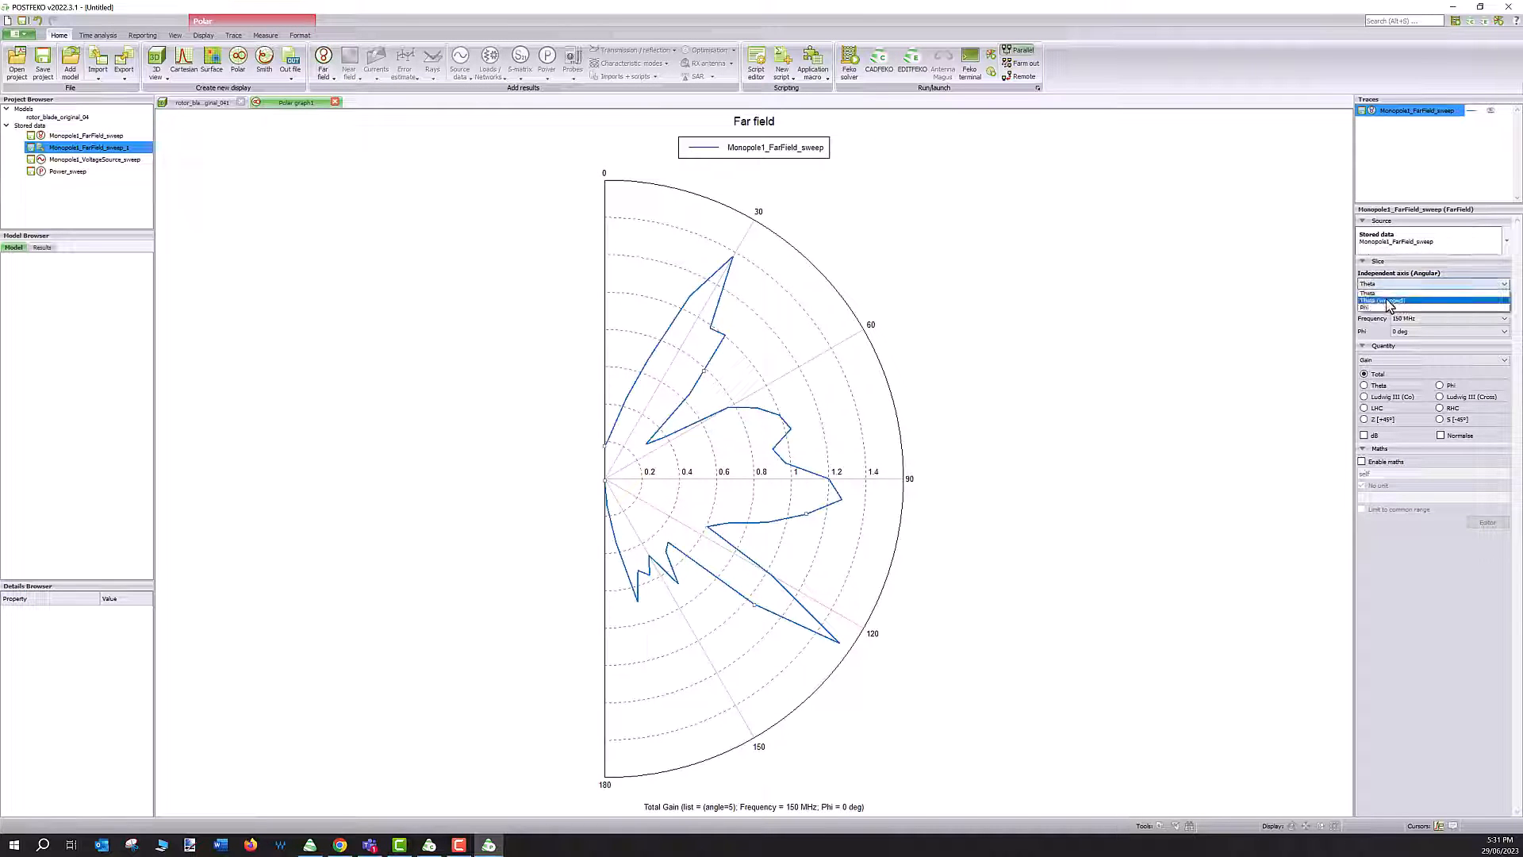
{"action": "left_click", "coordinate": [1387, 298]}
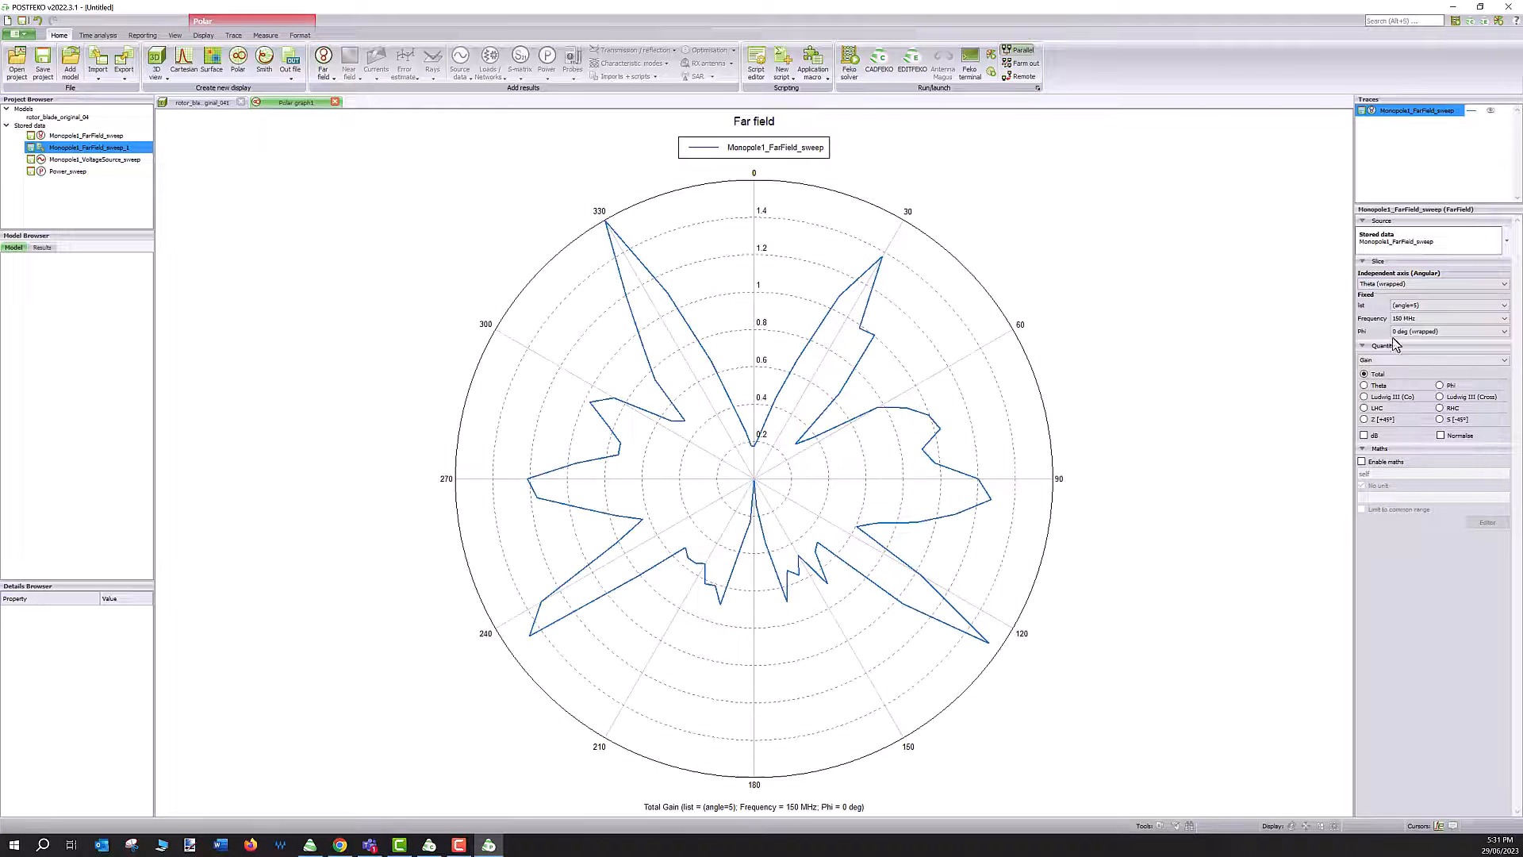
{"action": "left_click", "coordinate": [1365, 436]}
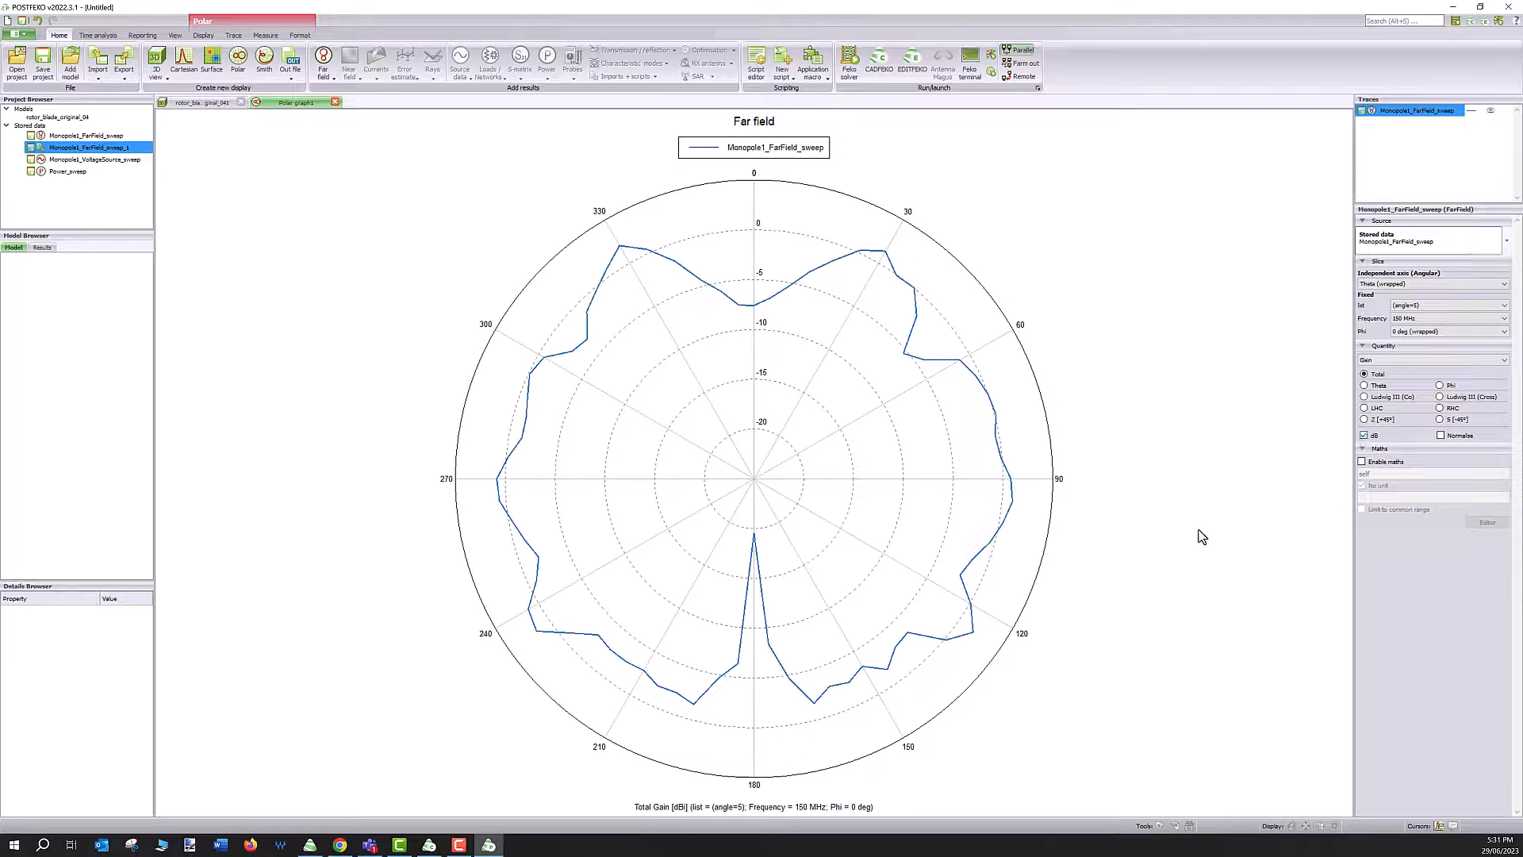
Step: Step the polar trace through the sweep angles between 5 and 35 to compare the far-field patterns
{"action": "left_click", "coordinate": [1414, 305]}
{"action": "left_click", "coordinate": [1415, 306]}
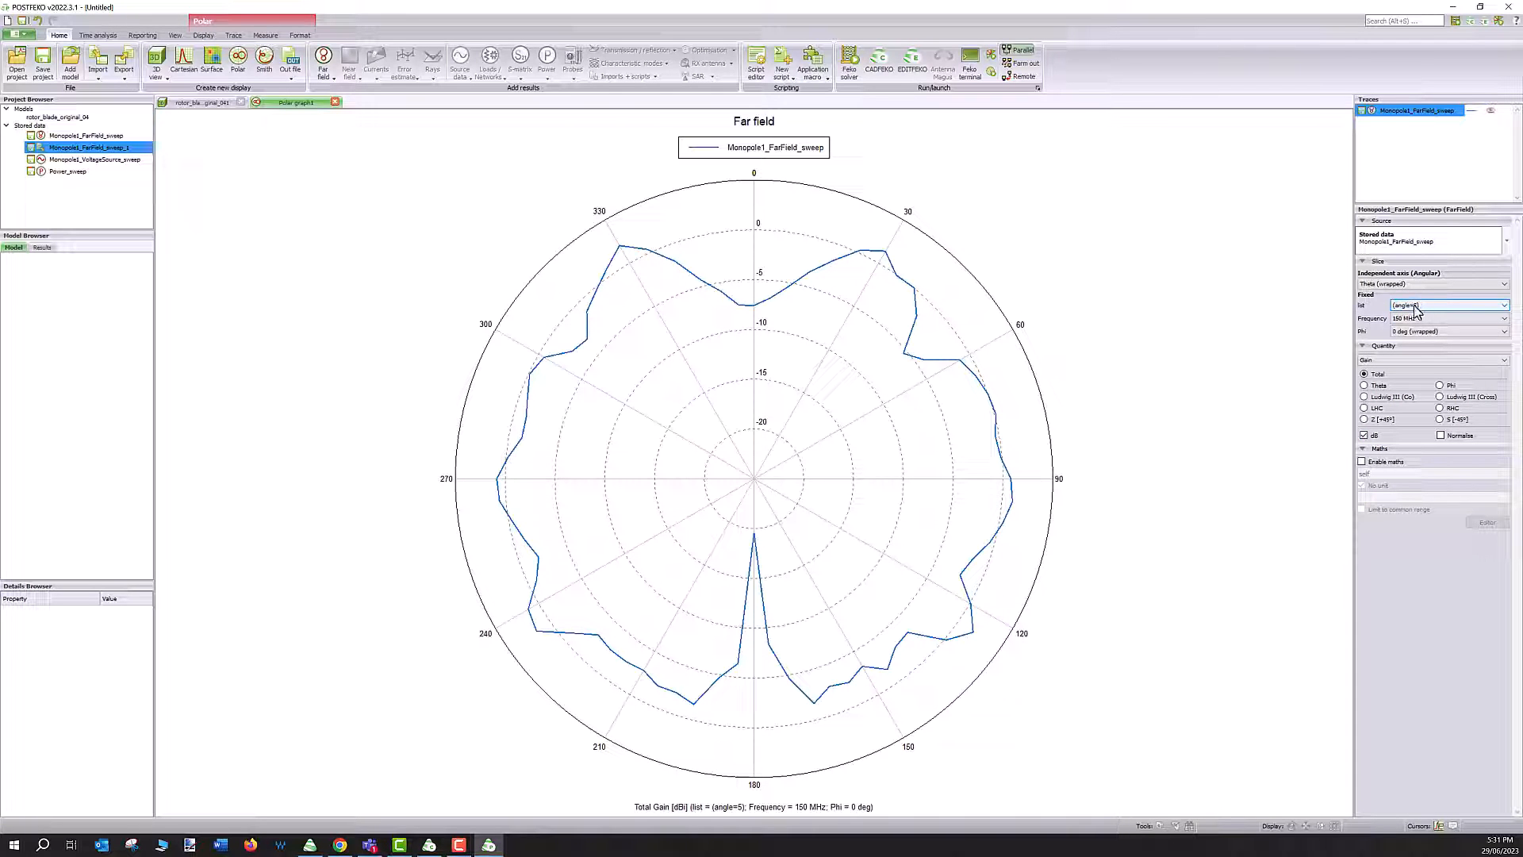
{"action": "left_click", "coordinate": [1415, 306]}
{"action": "left_click", "coordinate": [1415, 307]}
{"action": "scroll", "coordinate": [1416, 309], "scroll_direction": "down", "scroll_amount": 1}
{"action": "scroll", "coordinate": [1416, 310], "scroll_direction": "down", "scroll_amount": 2}
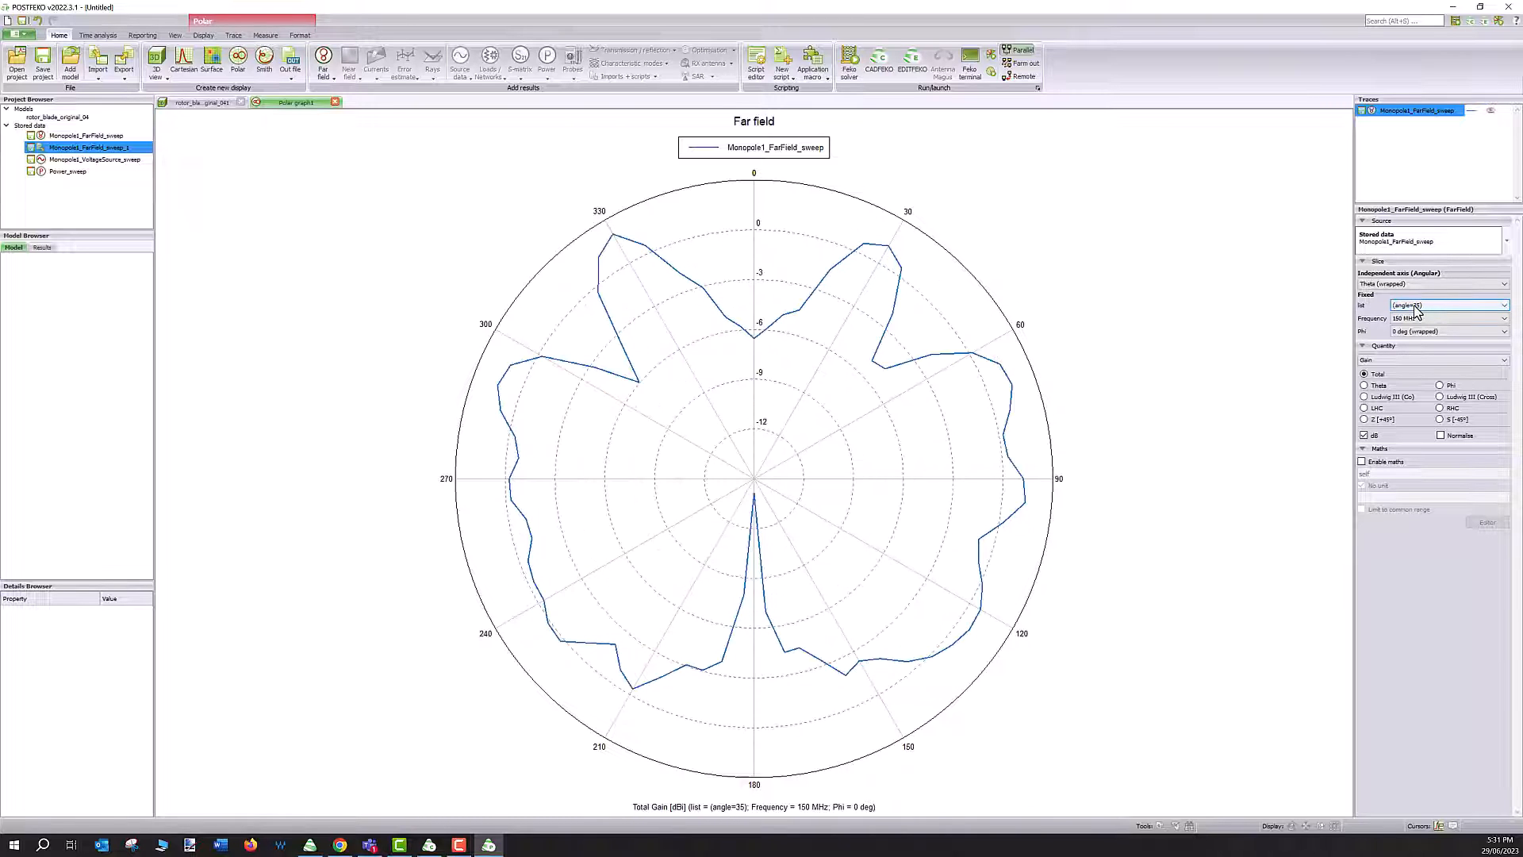
{"action": "scroll", "coordinate": [1416, 311], "scroll_direction": "up", "scroll_amount": 3}
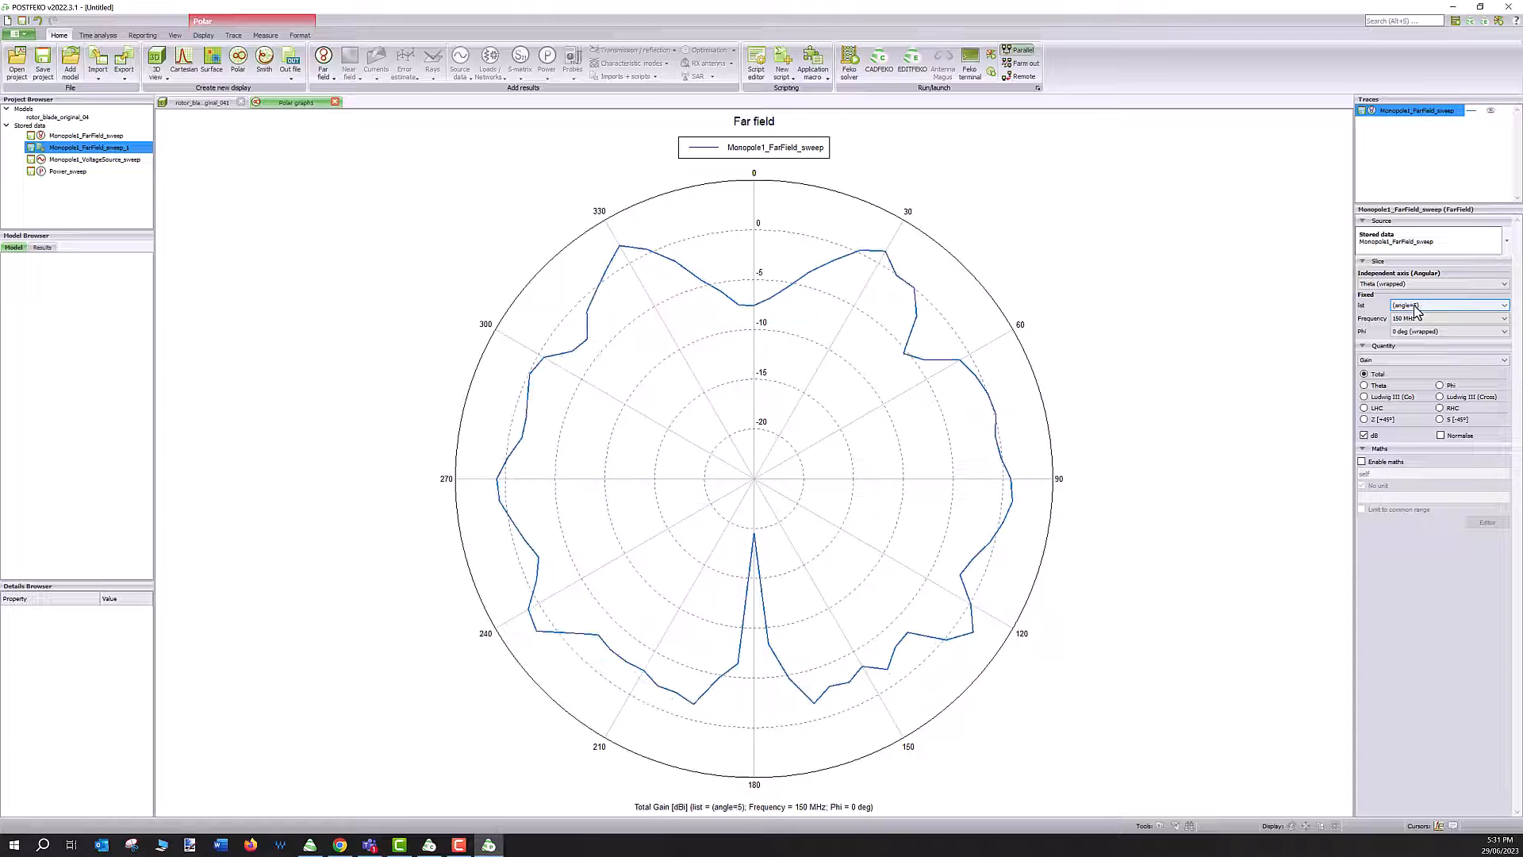
{"action": "scroll", "coordinate": [1417, 309], "scroll_direction": "down", "scroll_amount": 3}
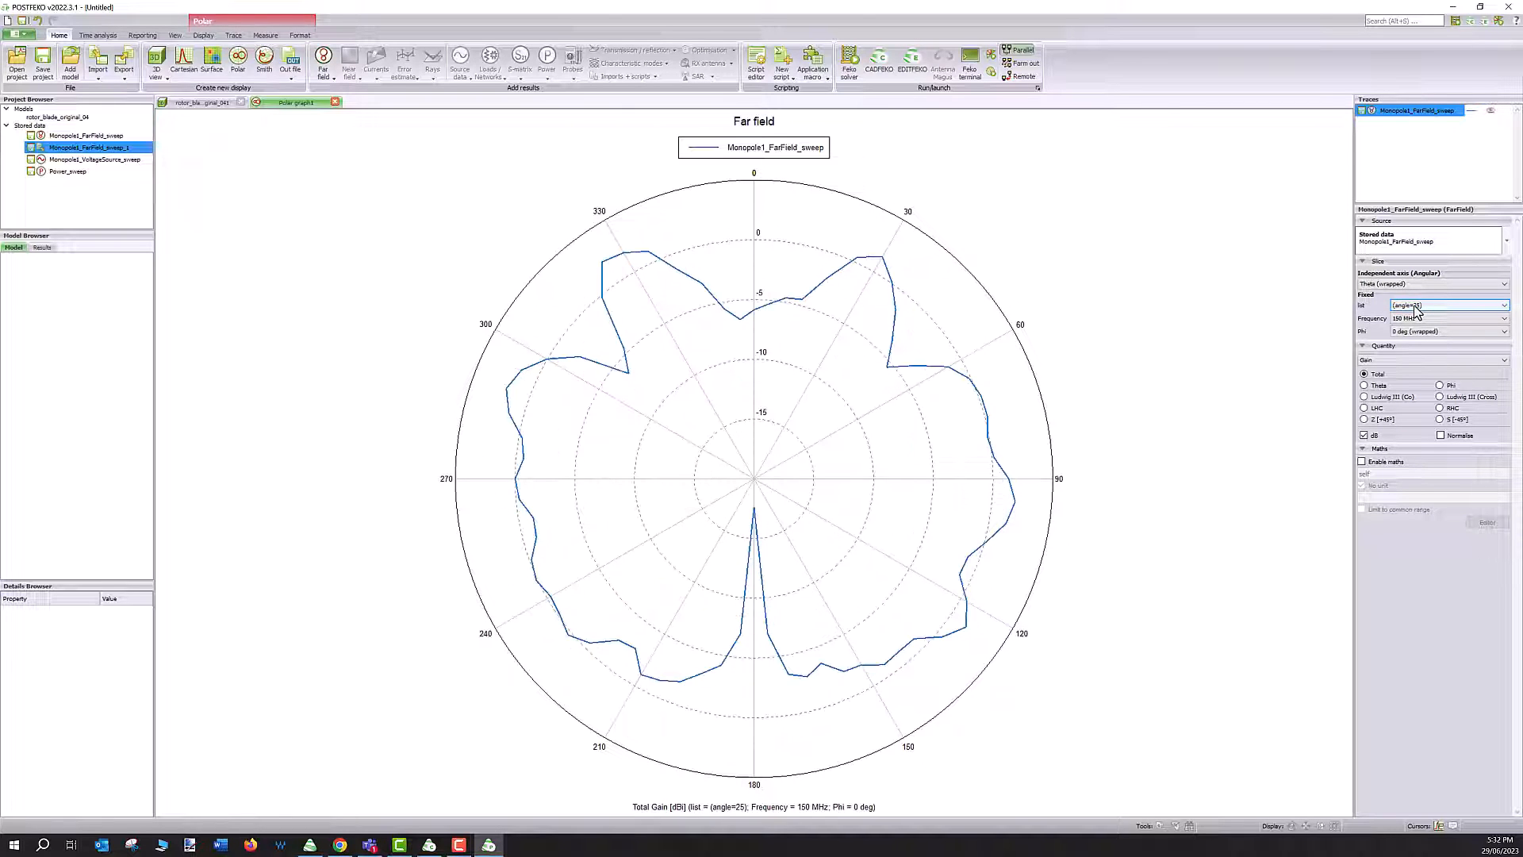